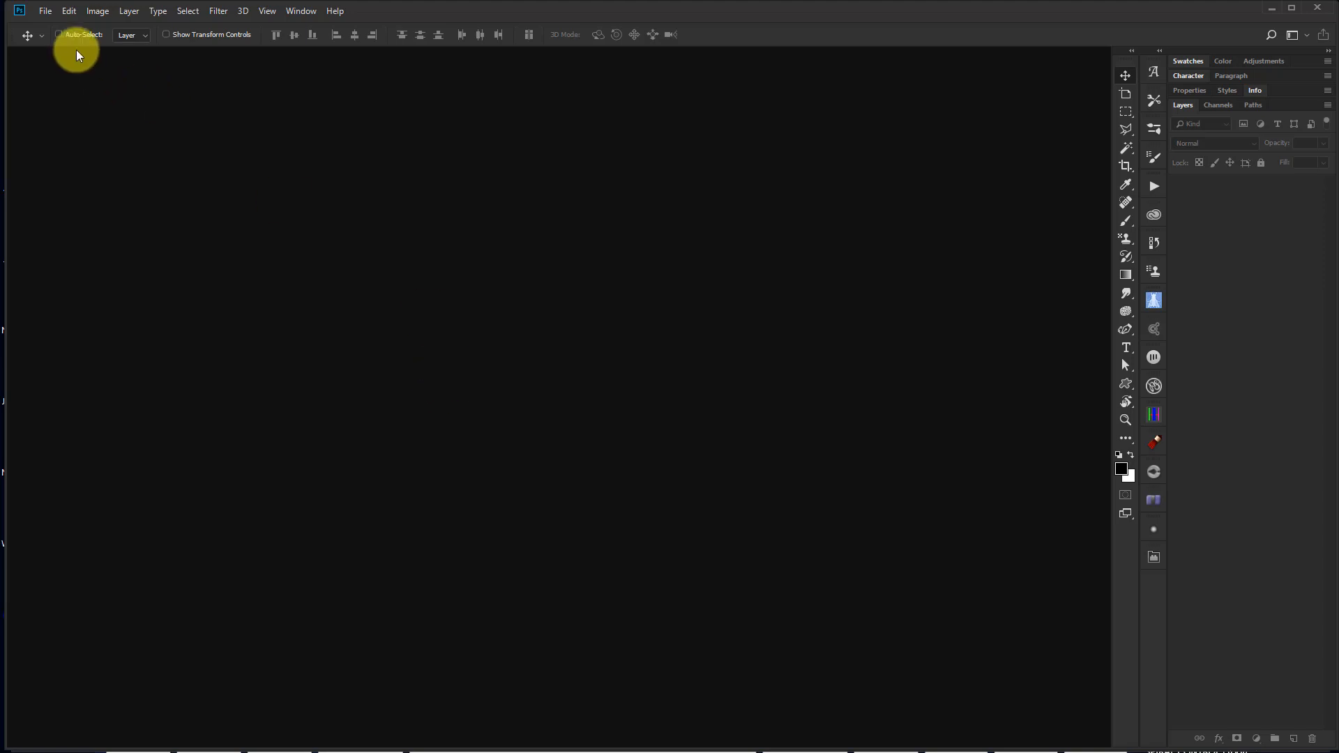
Create a new document from the recent 3600 x 3600 px preset at 300 ppi.
left_click(54, 13)
left_click(56, 27)
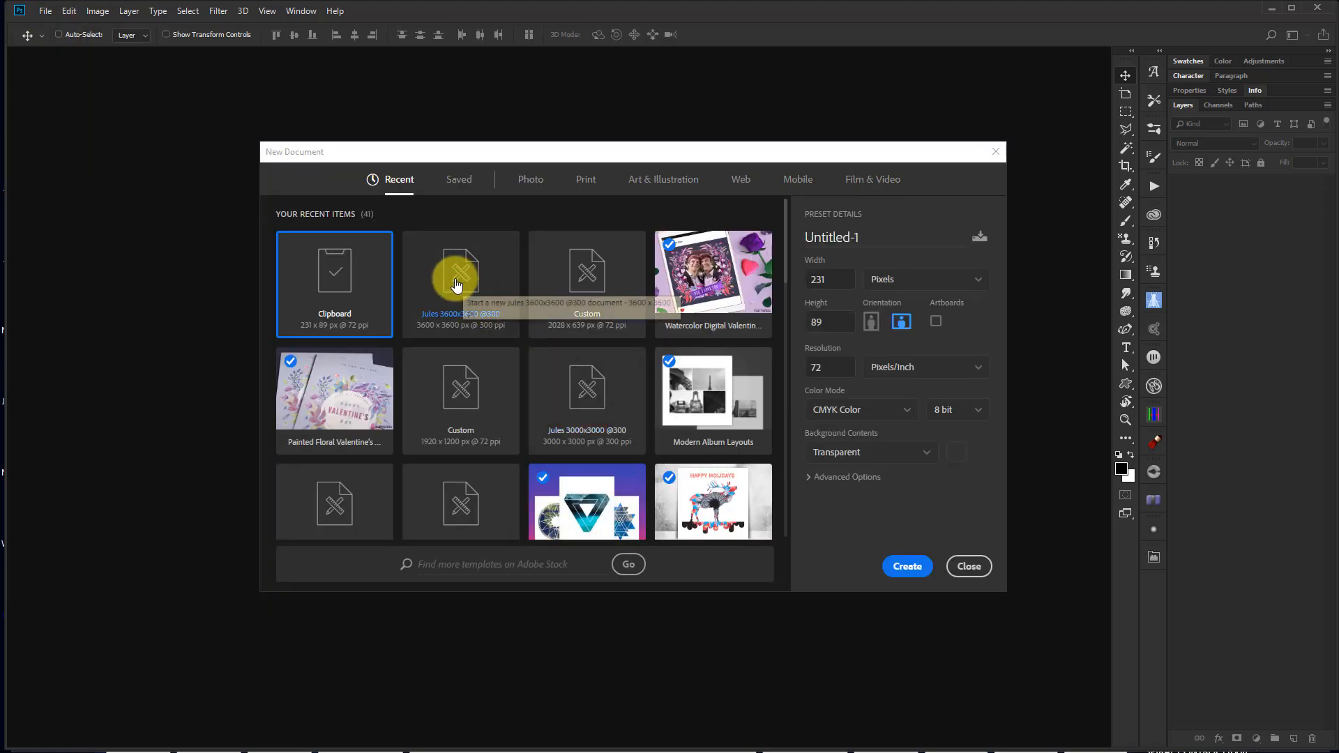
double_click(457, 283)
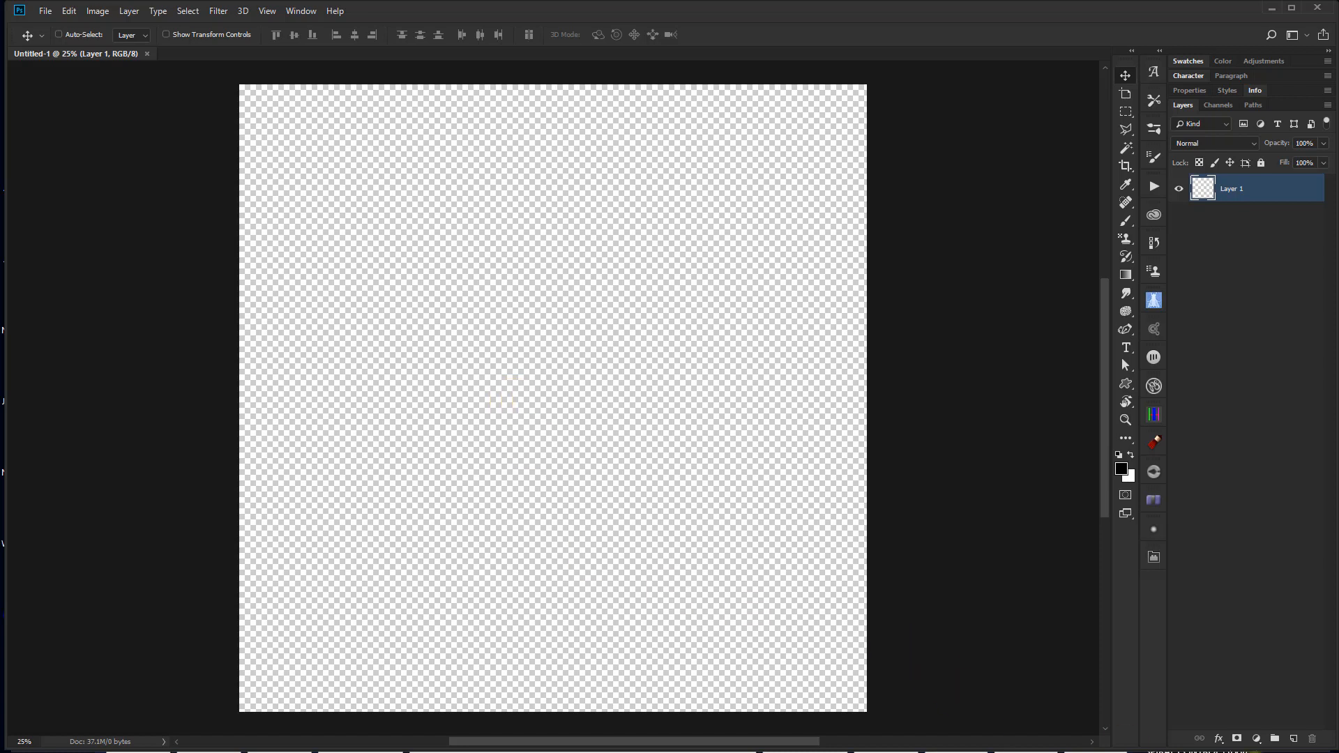
Add a Solid Color fill layer in white (ffffff) covering the empty canvas.
left_click(1257, 739)
left_click(1260, 496)
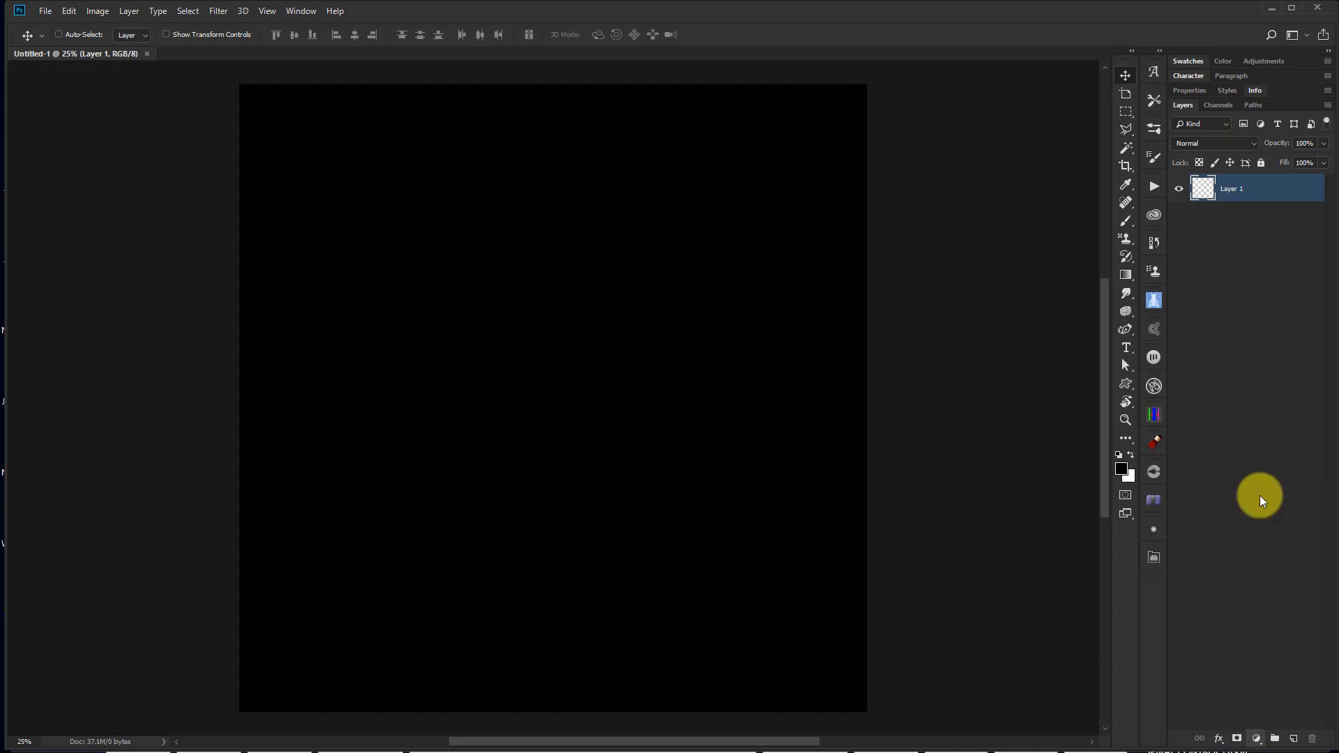
left_click_drag(814, 541, 741, 451)
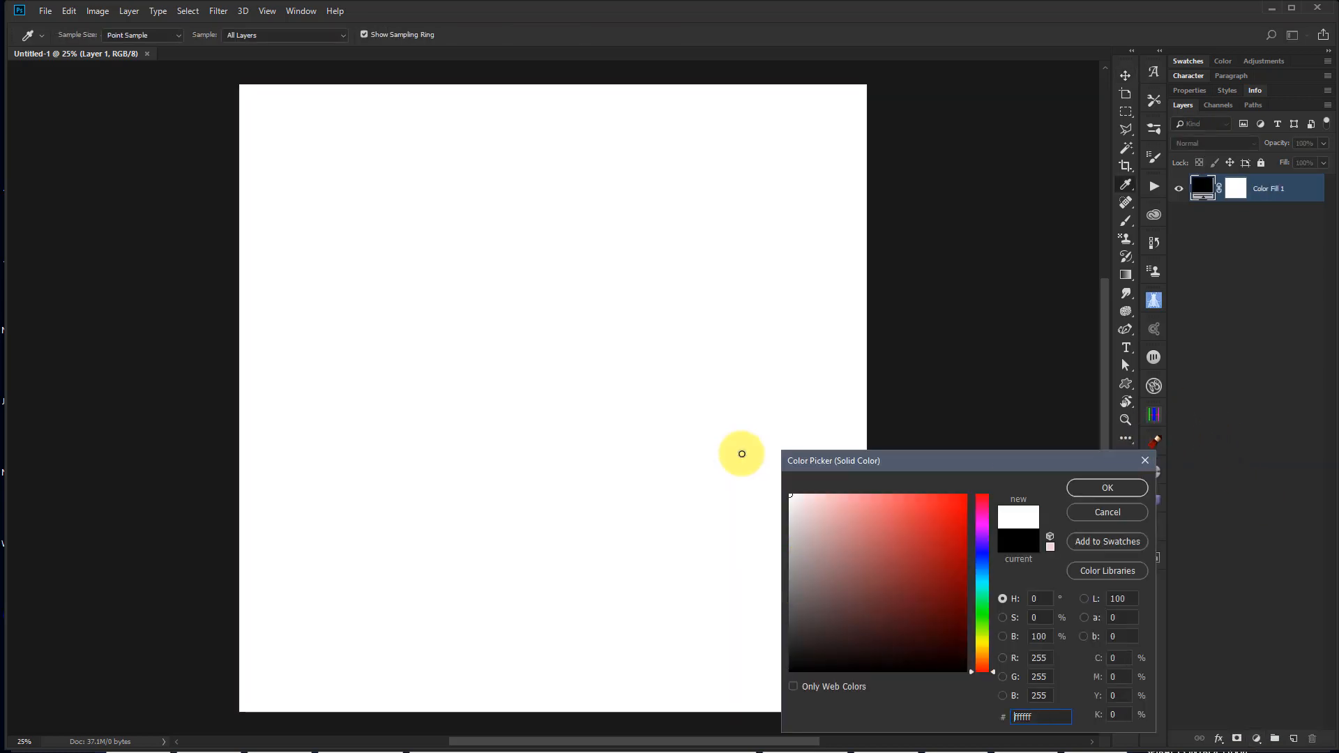
left_click(1109, 488)
key("v")
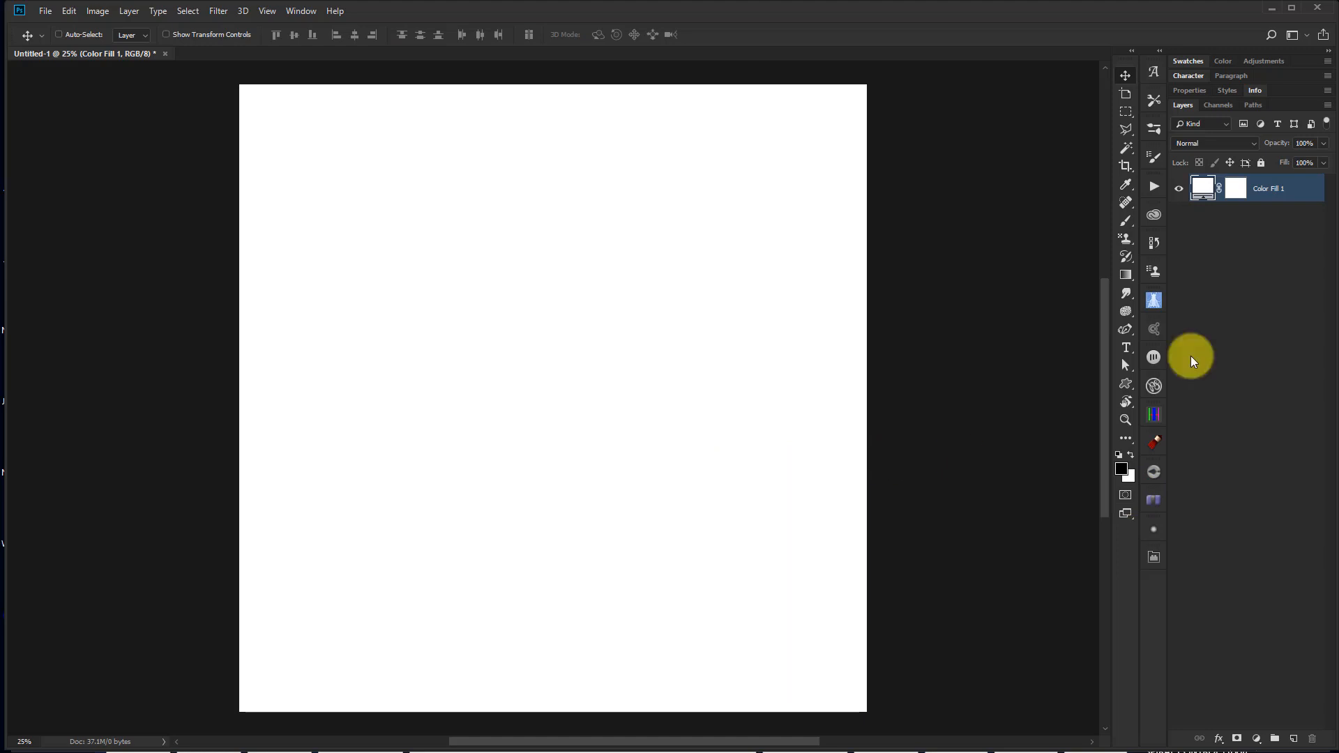
Try a brownish red and a green on the solid color fill layer and return it to white.
double_click(1205, 188)
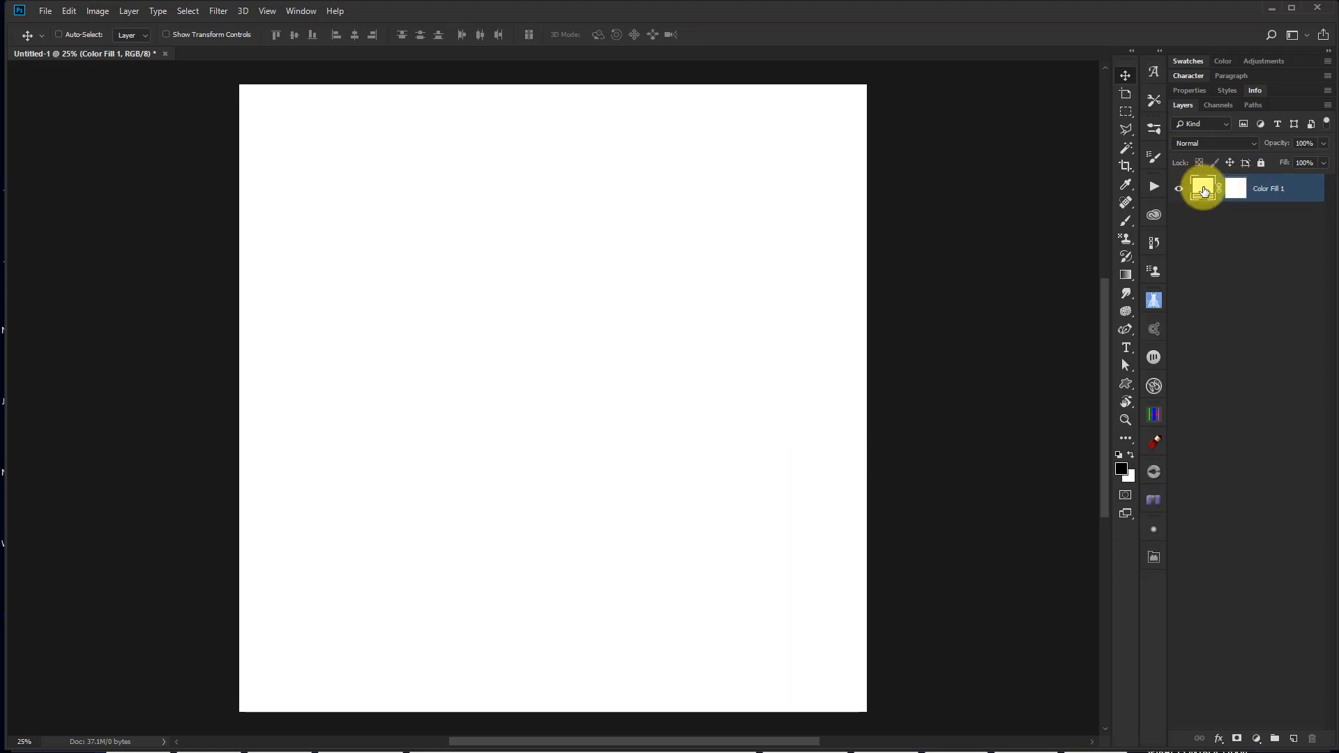
left_click(886, 579)
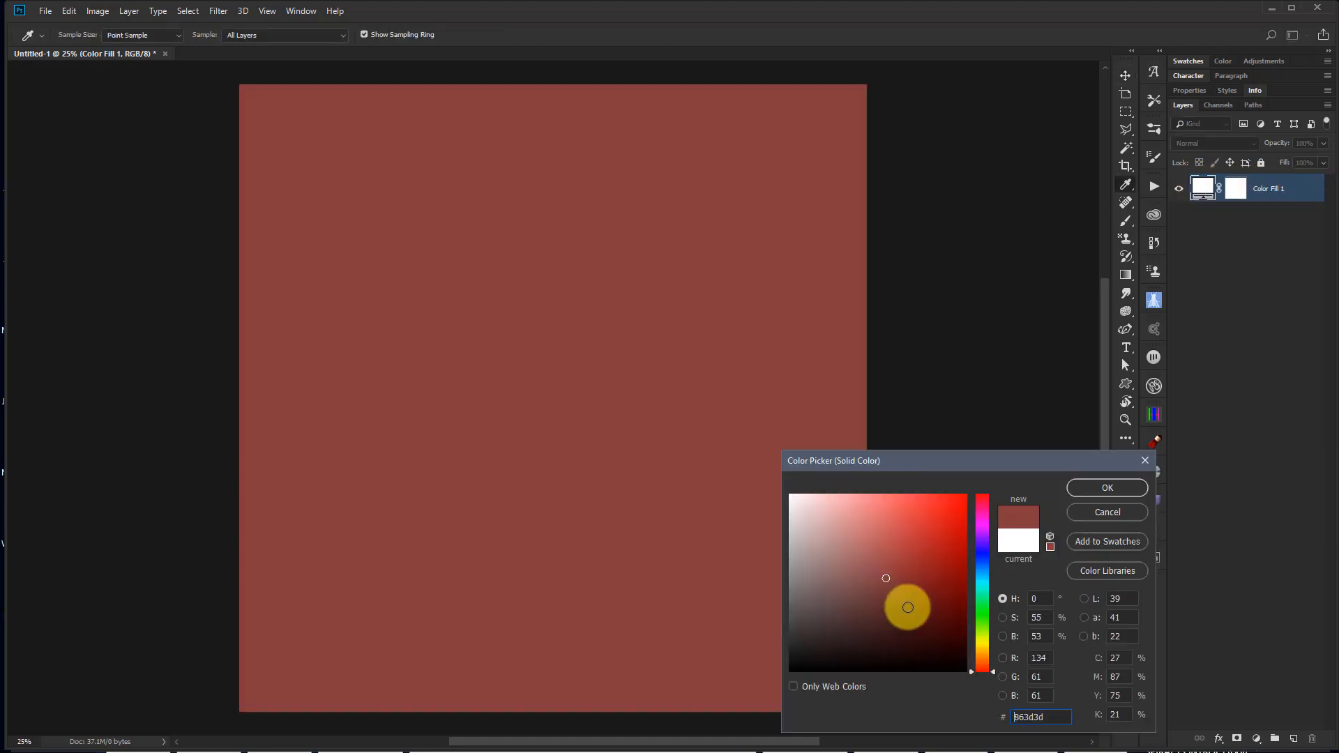
left_click(980, 596)
left_click(928, 540)
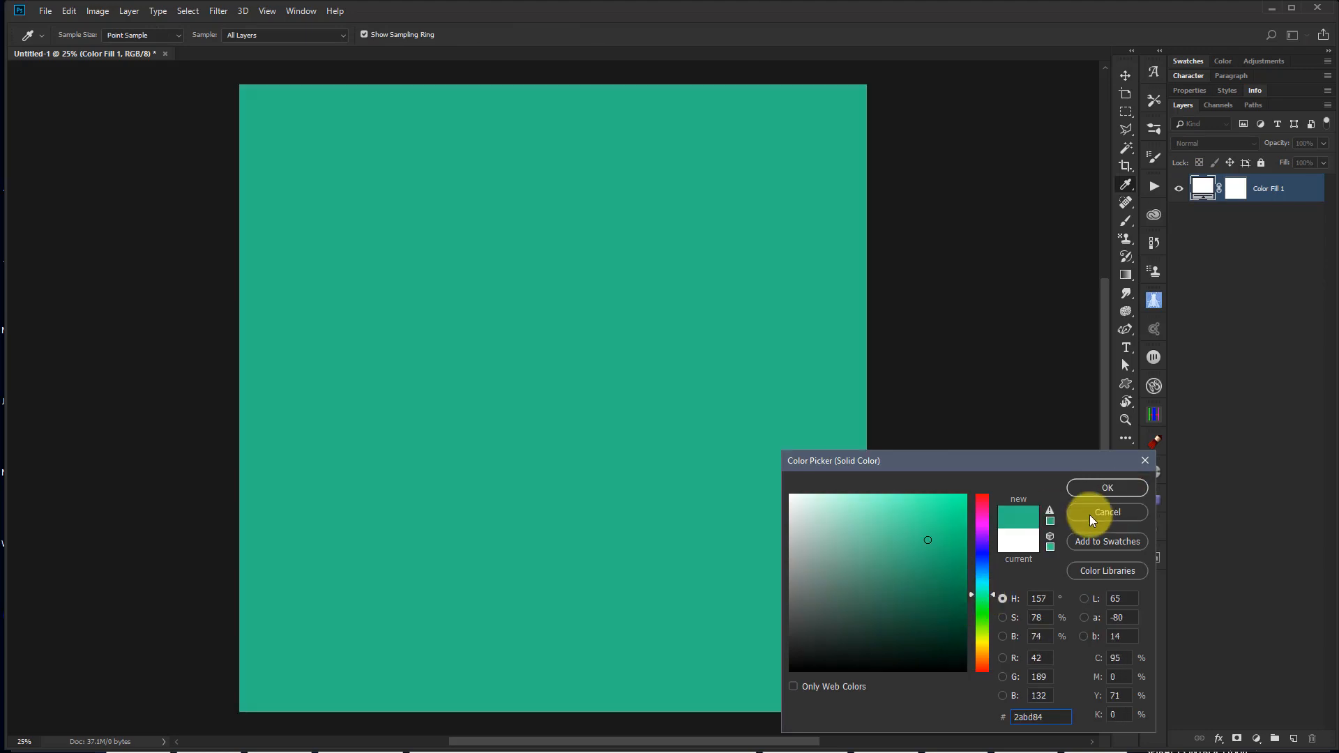
left_click(1020, 545)
left_click(1115, 490)
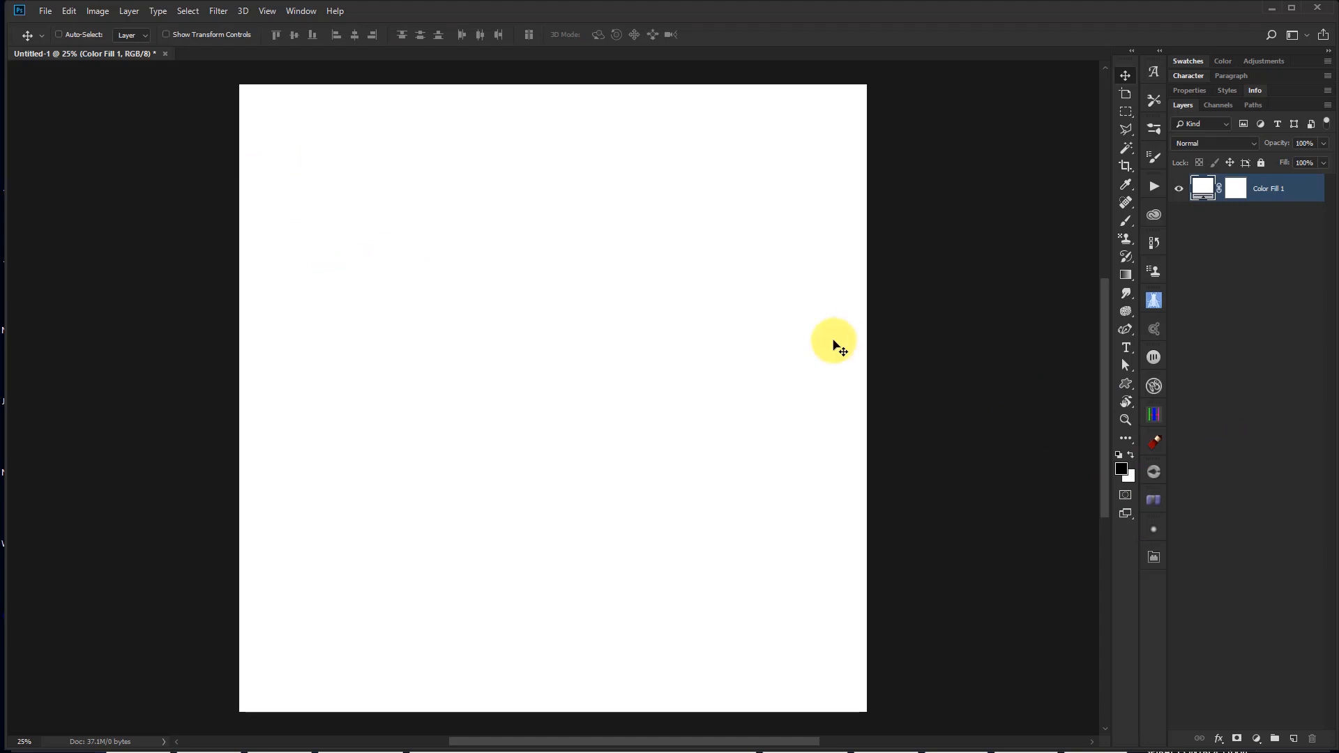
Rename the white color fill layer as Background.
double_click(1270, 190)
type("Ba")
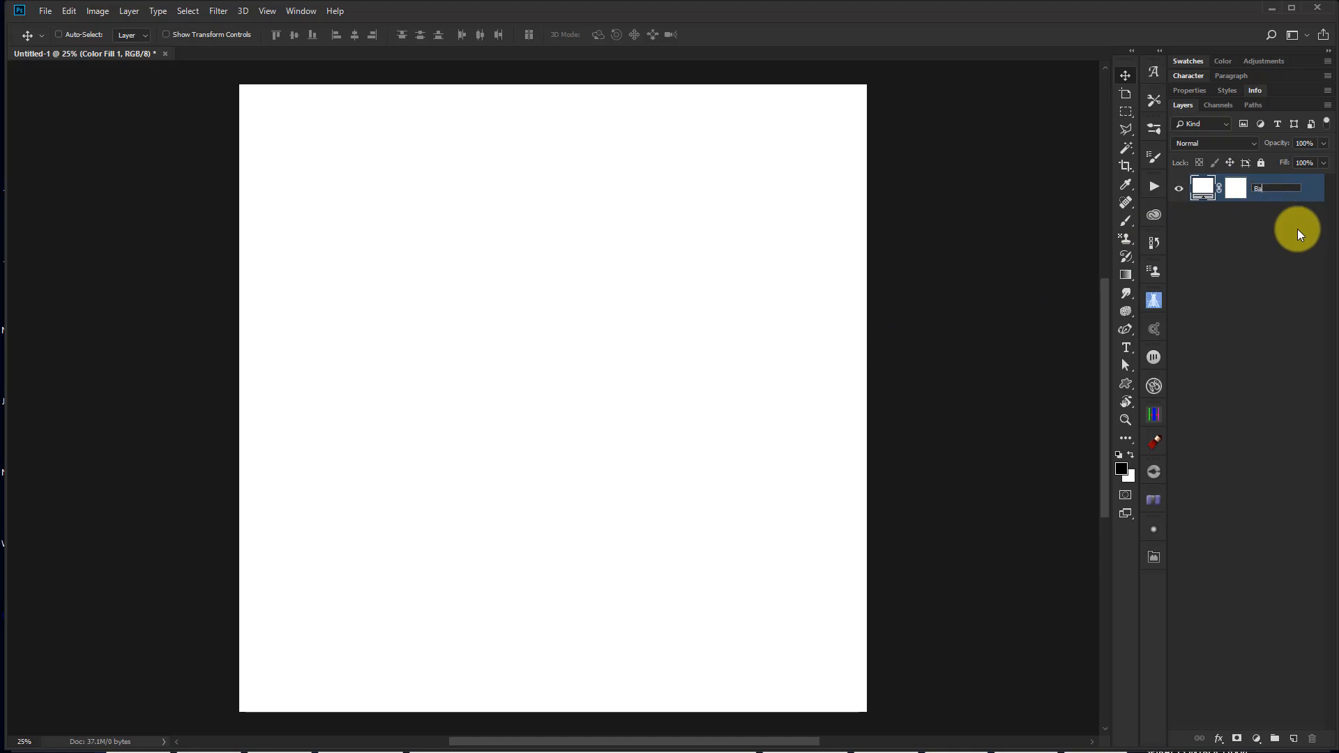
type("ckground")
key("Return")
Put the Background layer in a group, name the group Background and collapse it.
key("ctrl+g")
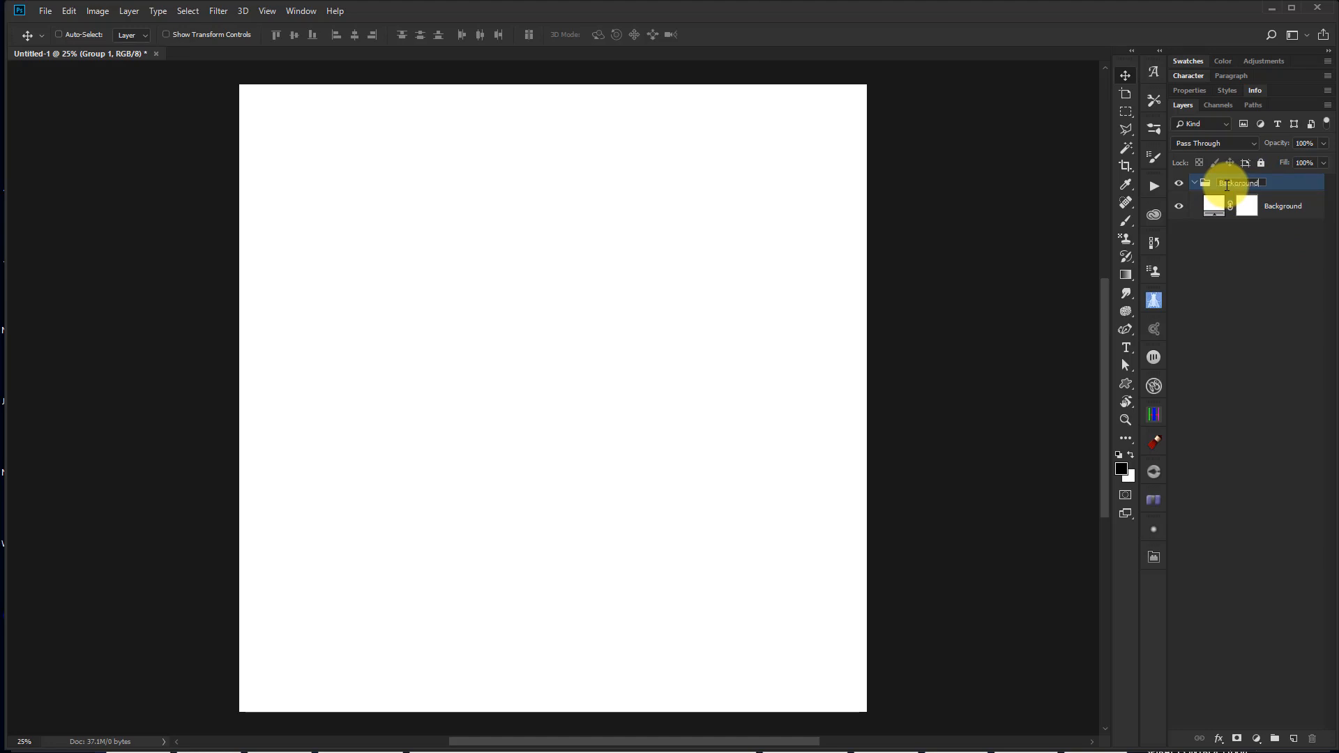
key("Return")
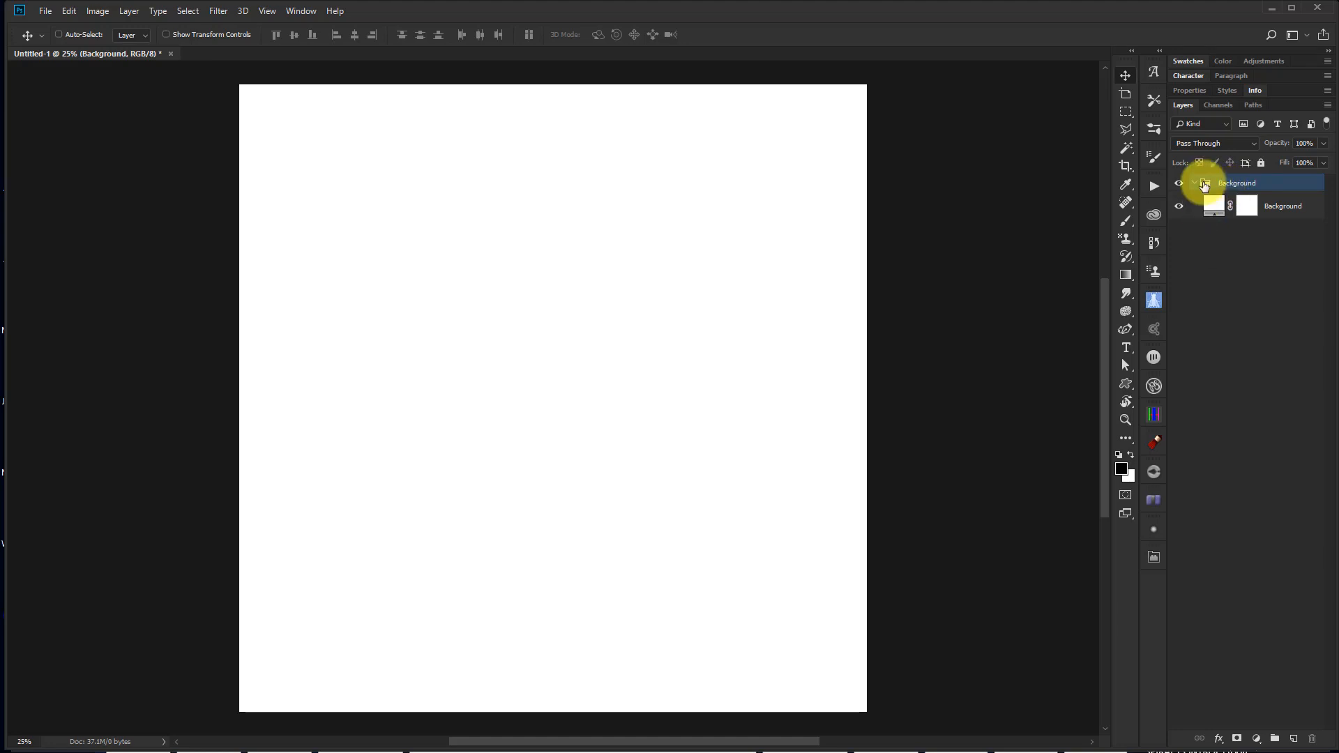
left_click(1195, 185)
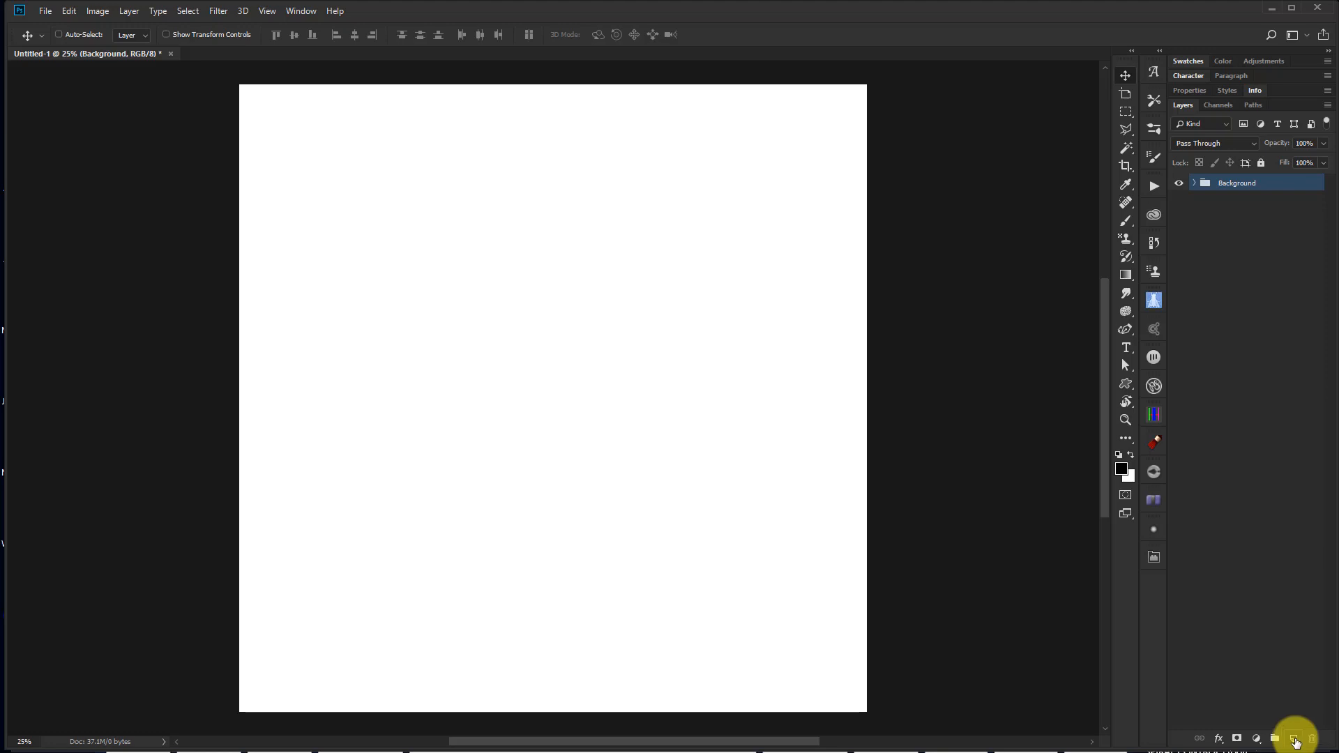
Add a new layer above the Background group and choose a rough-edged rectangle for the Custom Shape tool.
left_click(1295, 741)
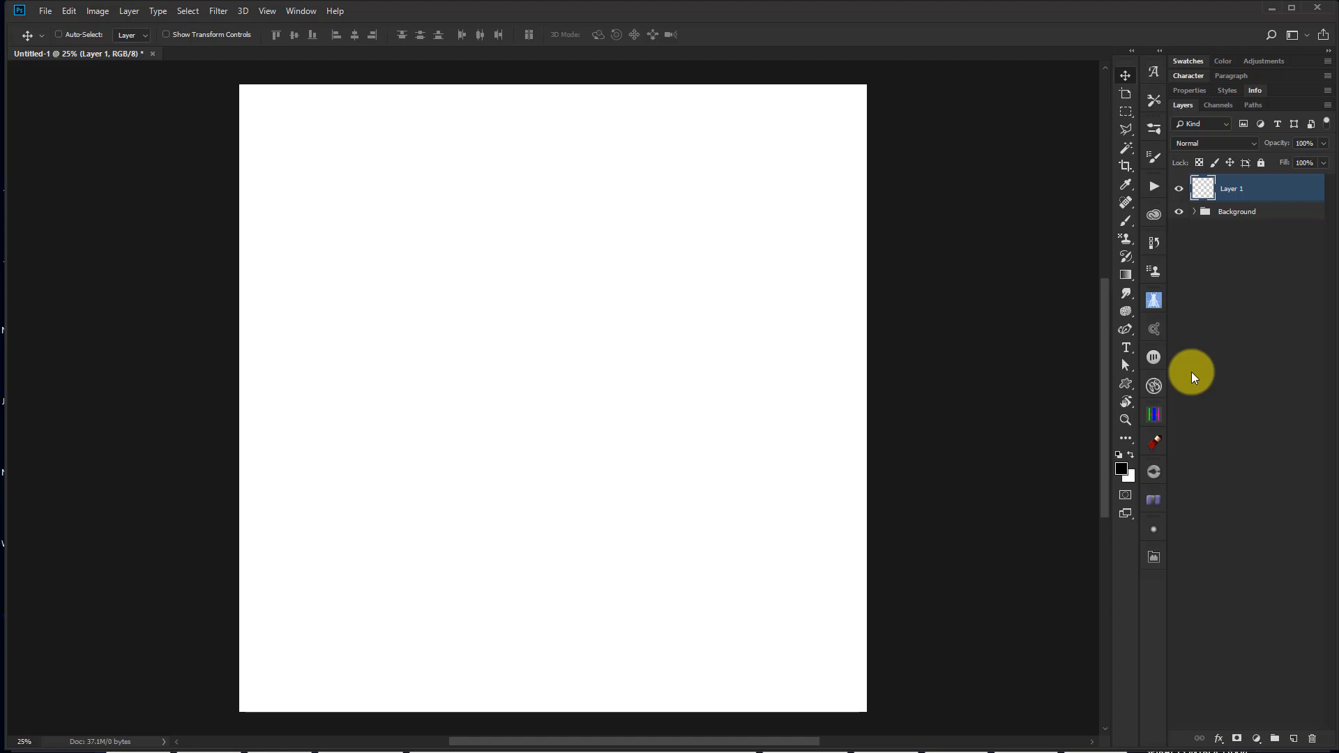
left_click(1133, 386)
right_click(1125, 384)
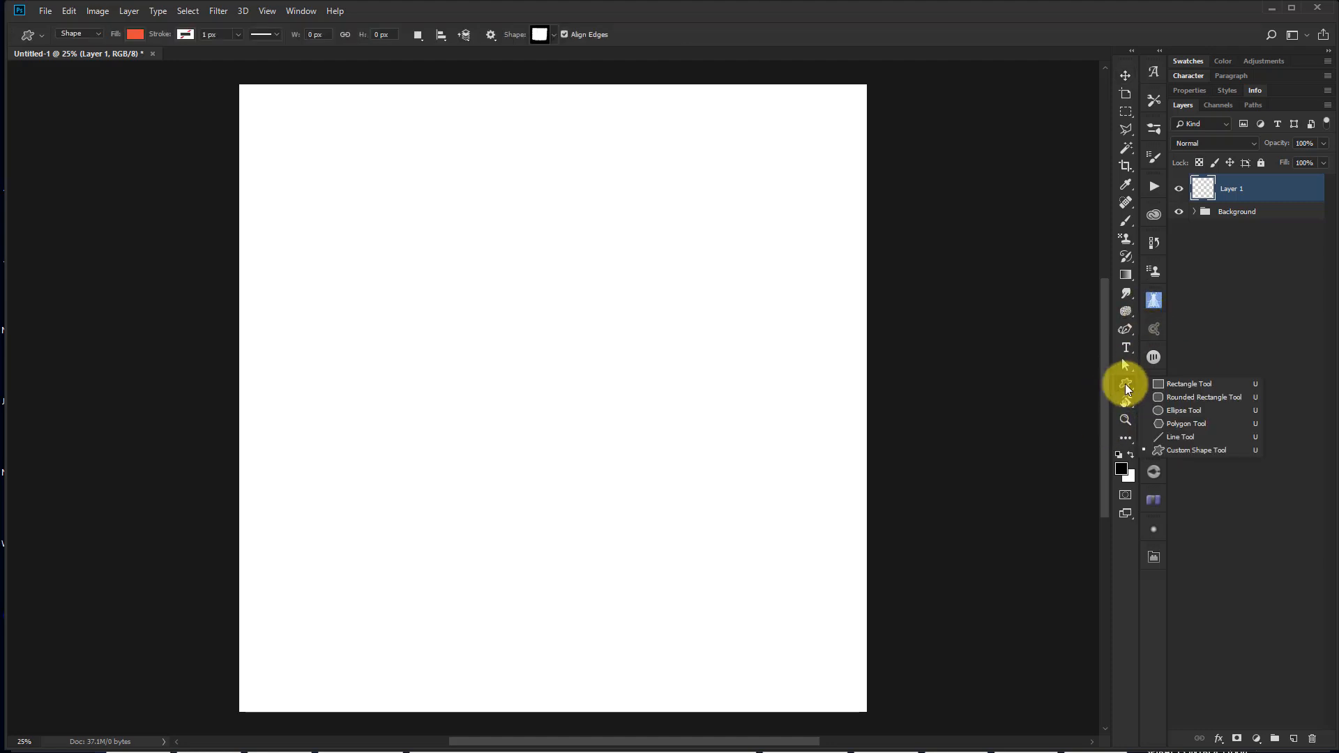
left_click(1186, 451)
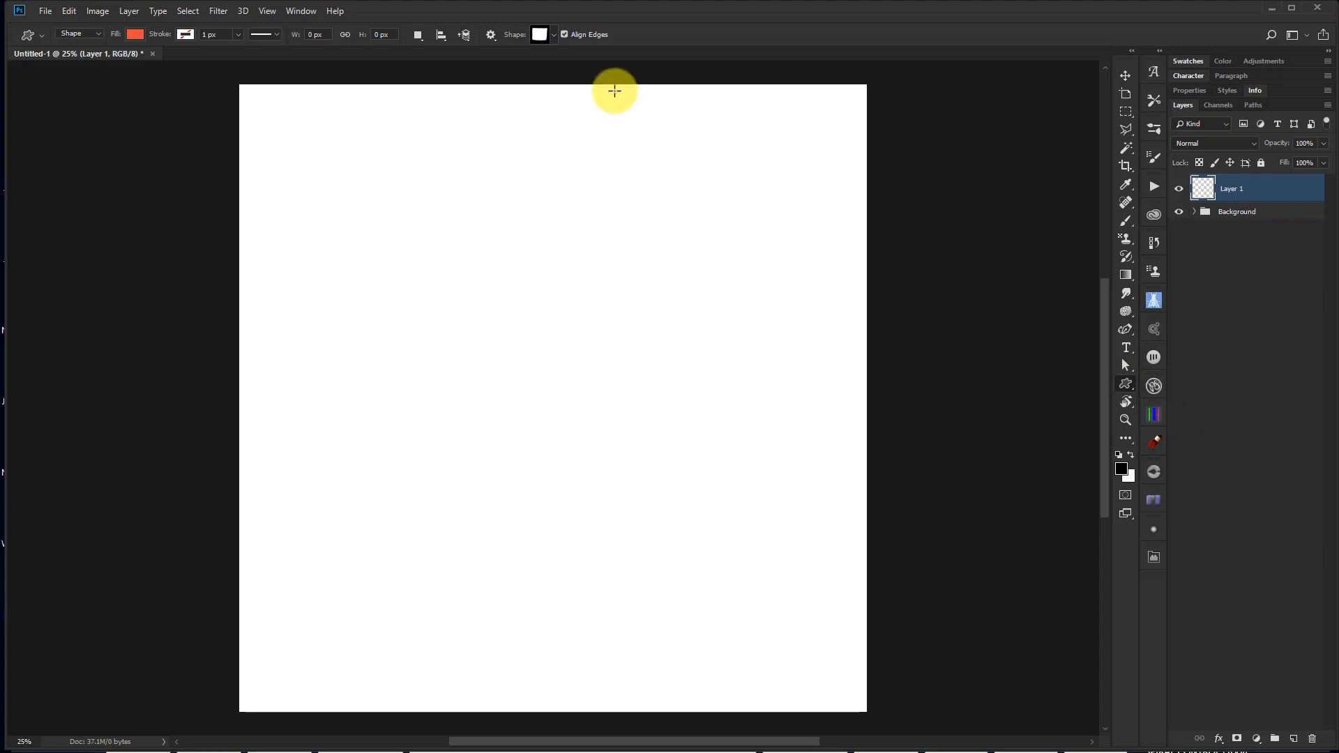
left_click(540, 34)
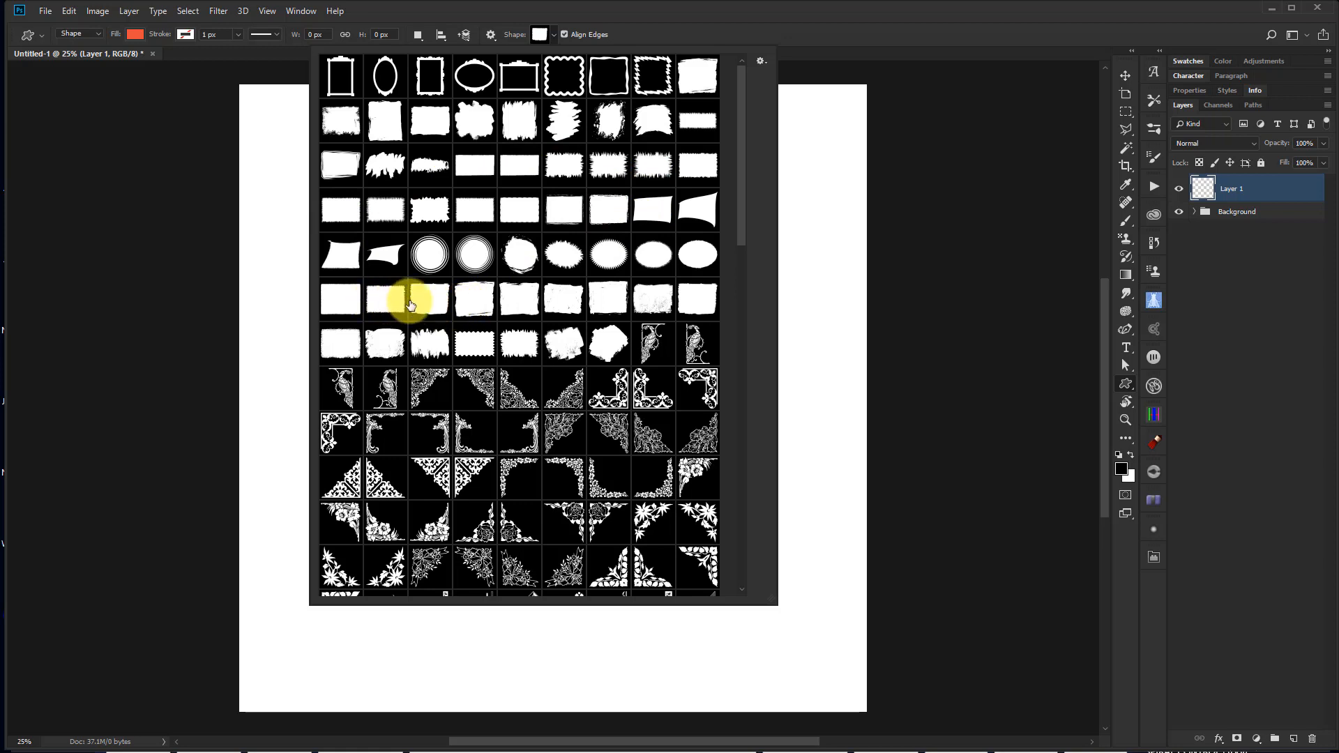
double_click(695, 298)
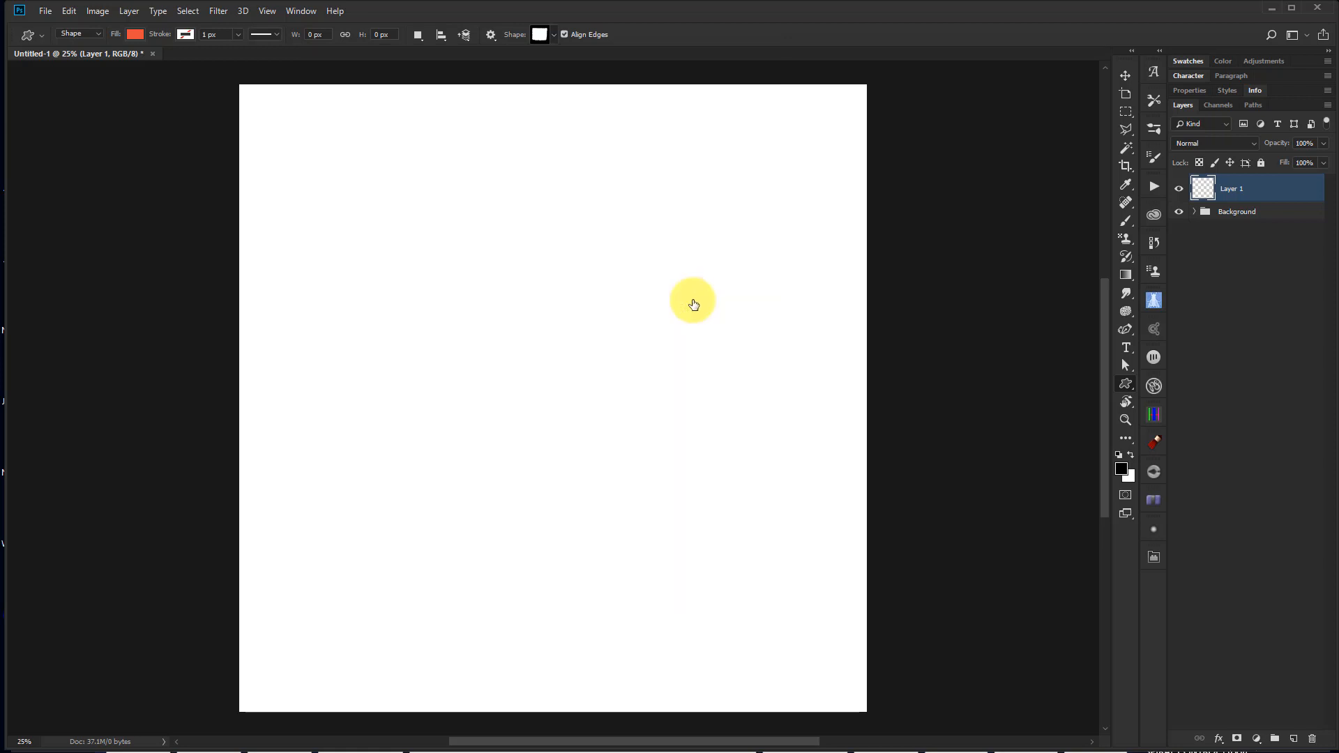
Draw the rough-edged custom shape with a black fill, about 1722 x 1852 px, in the canvas's upper left area.
left_click(134, 35)
left_click(81, 123)
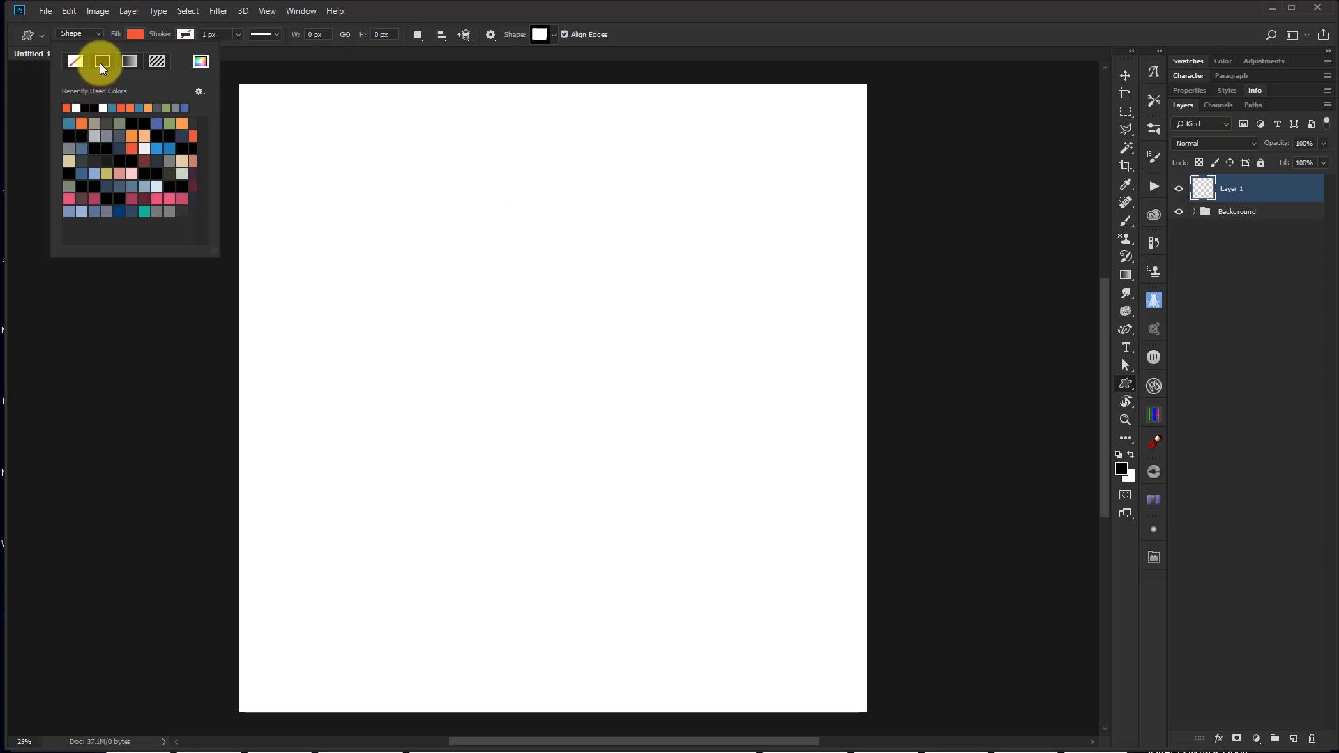
left_click(82, 136)
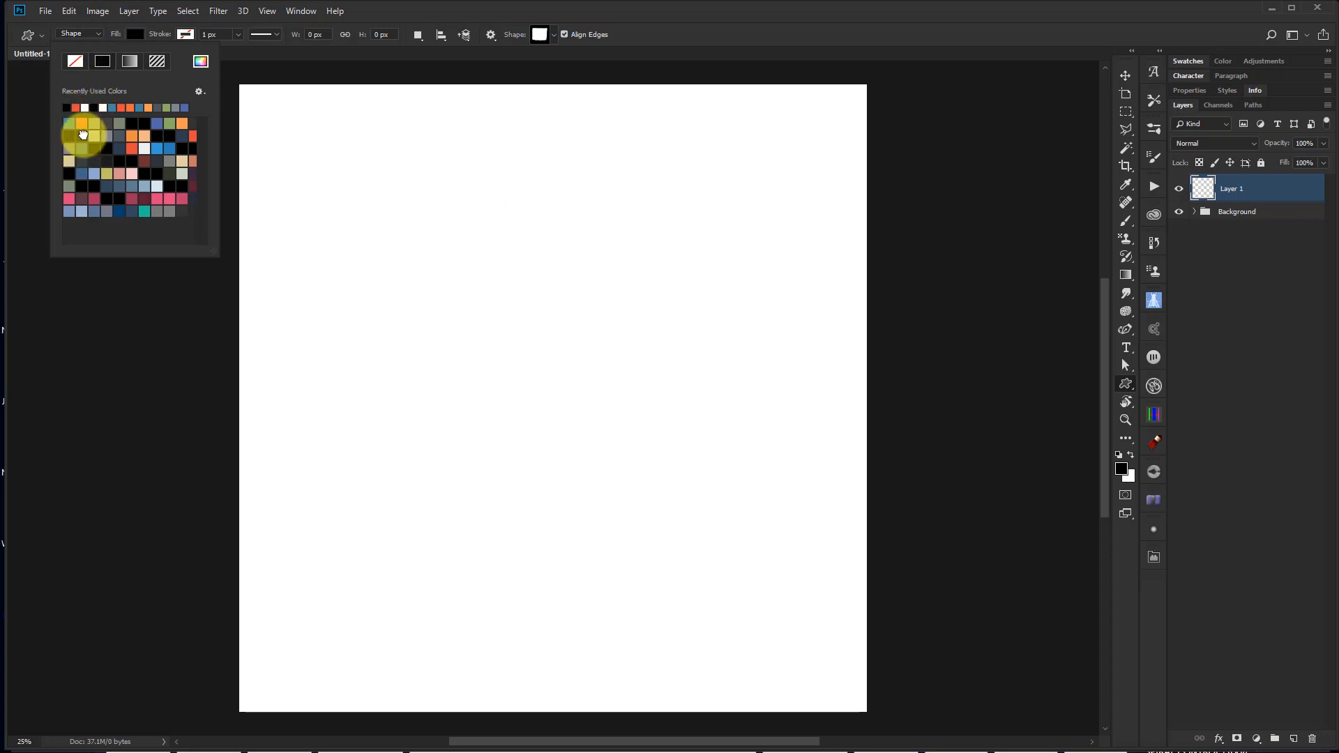
left_click(74, 33)
left_click(74, 33)
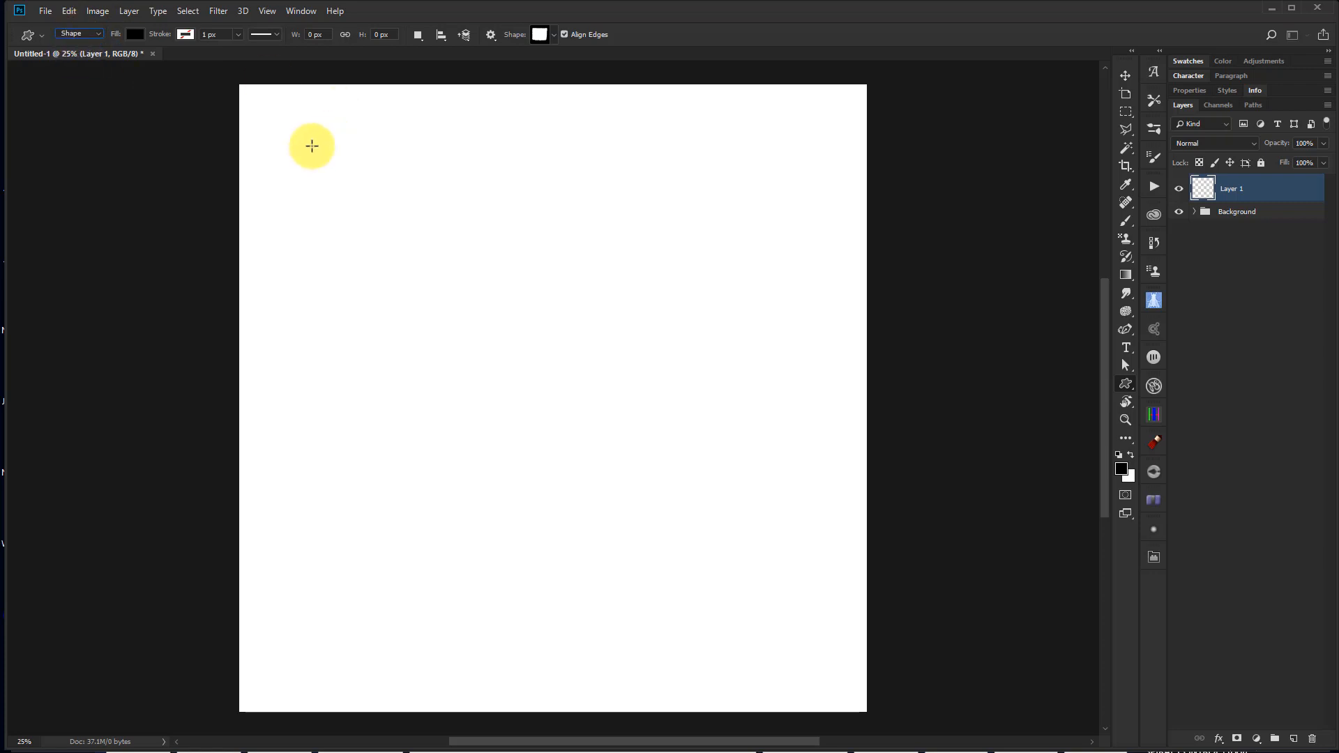
mouse_move(538, 117)
left_mouse_down()
mouse_move(532, 428)
mouse_move(574, 431)
left_mouse_up()
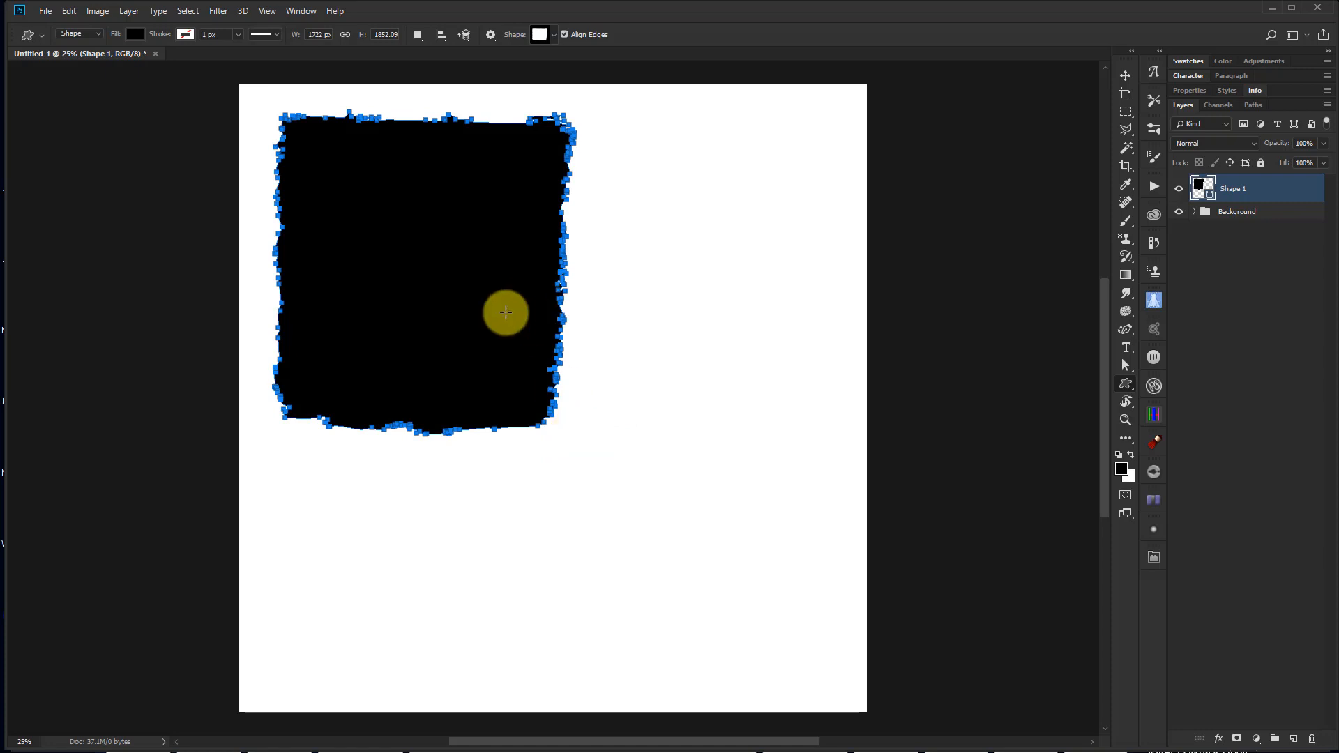
key("v")
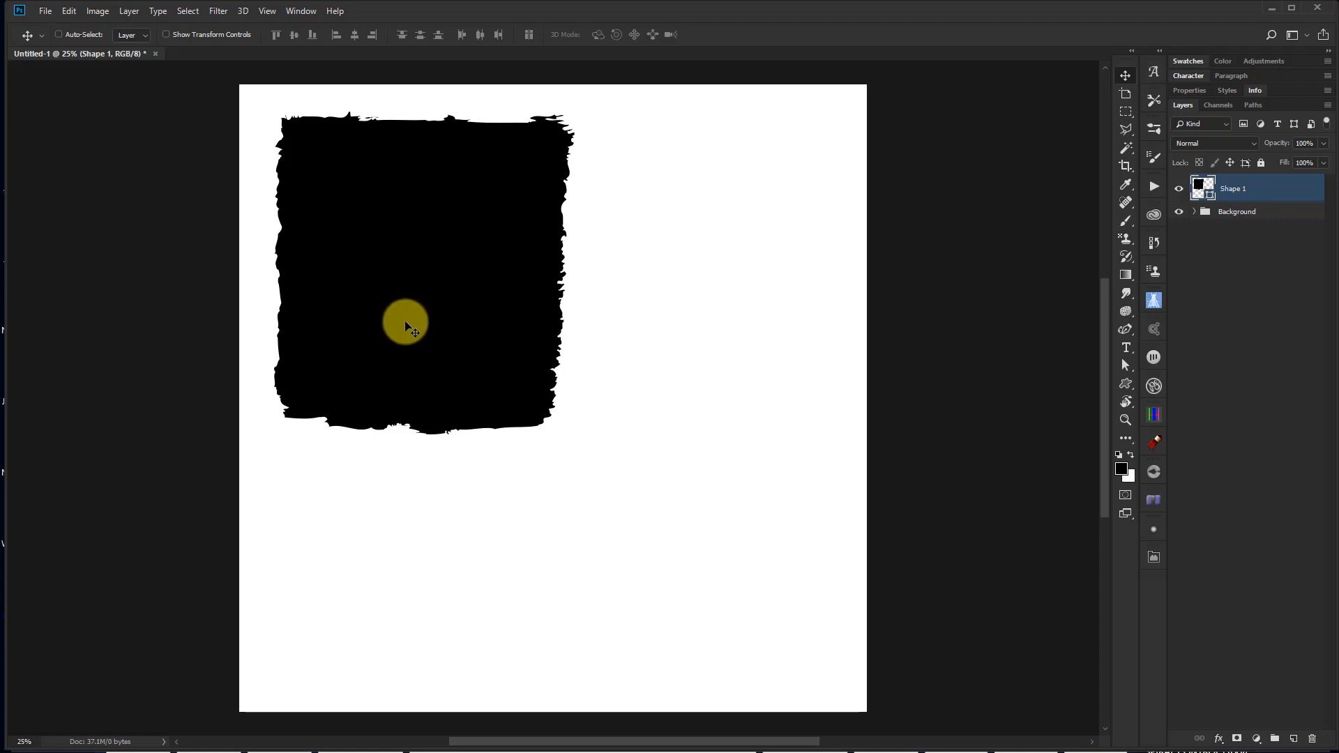
Stretch the black shape downward to about 178% of its height, ending near the canvas's lower edge.
key("ctrl+t")
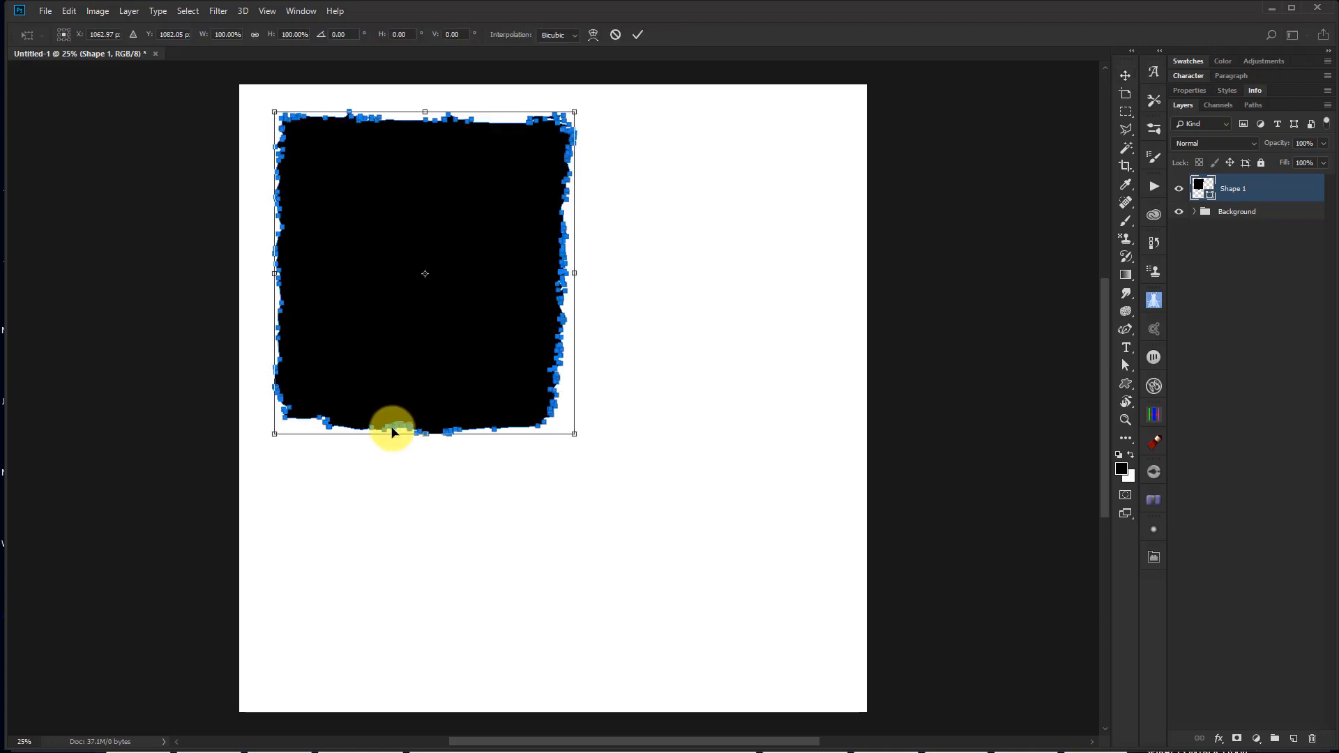
left_click_drag(422, 429, 400, 682)
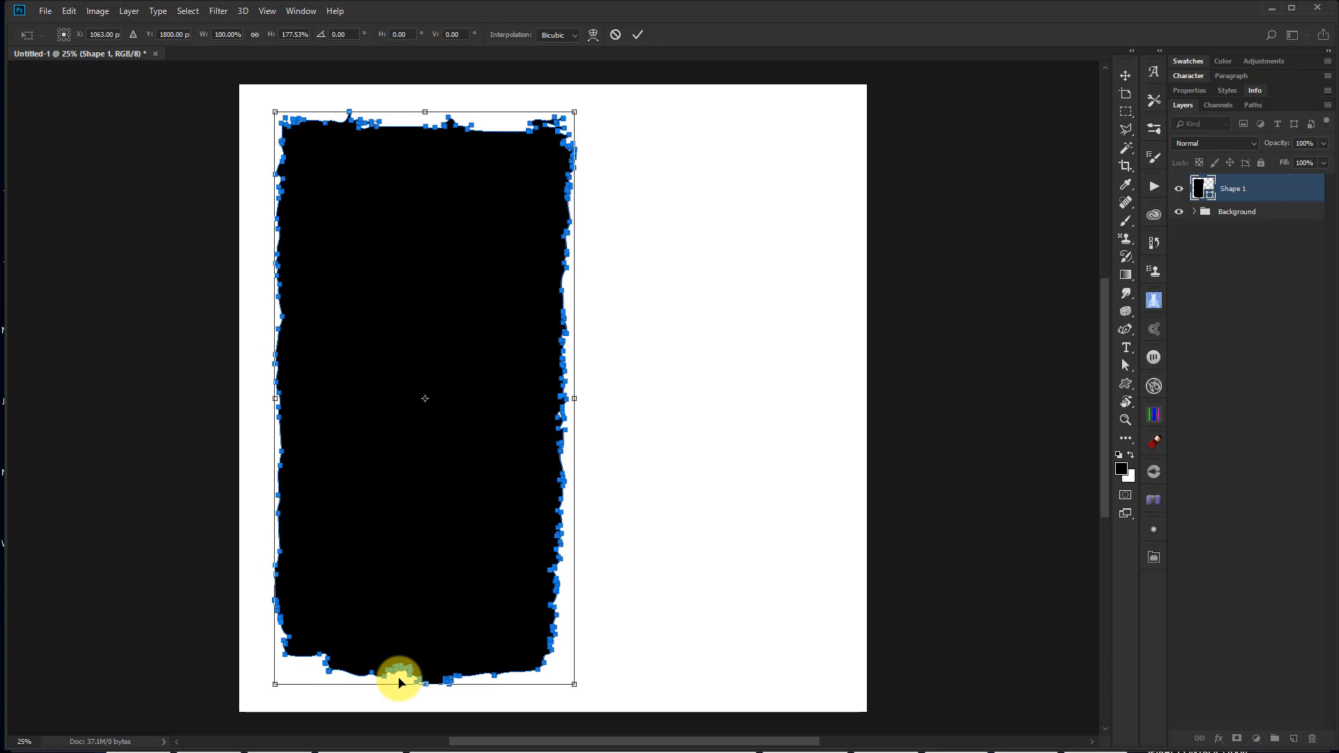
key("Return")
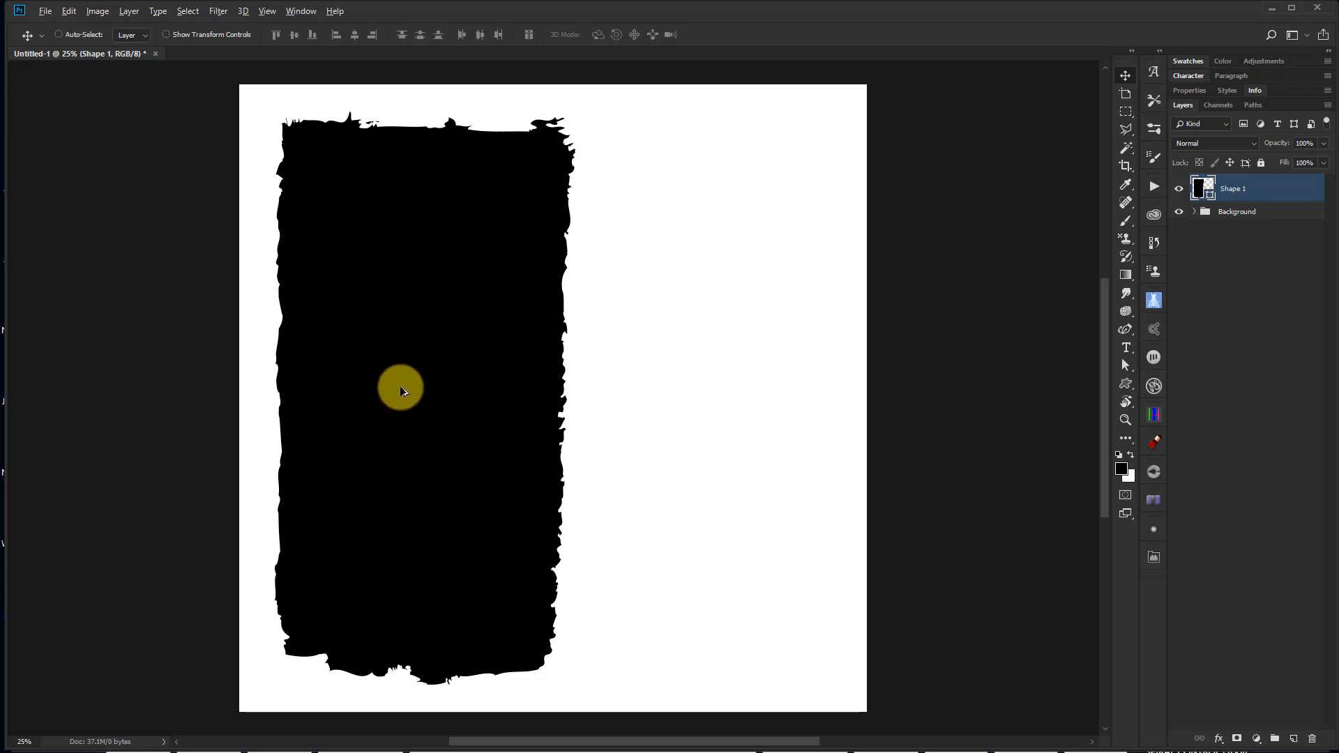
Duplicate the tall shape to its right, scale the copy to about 87% width and 34% height, and rotate it about 12.6° in the upper right area.
left_click_drag(375, 367, 663, 393)
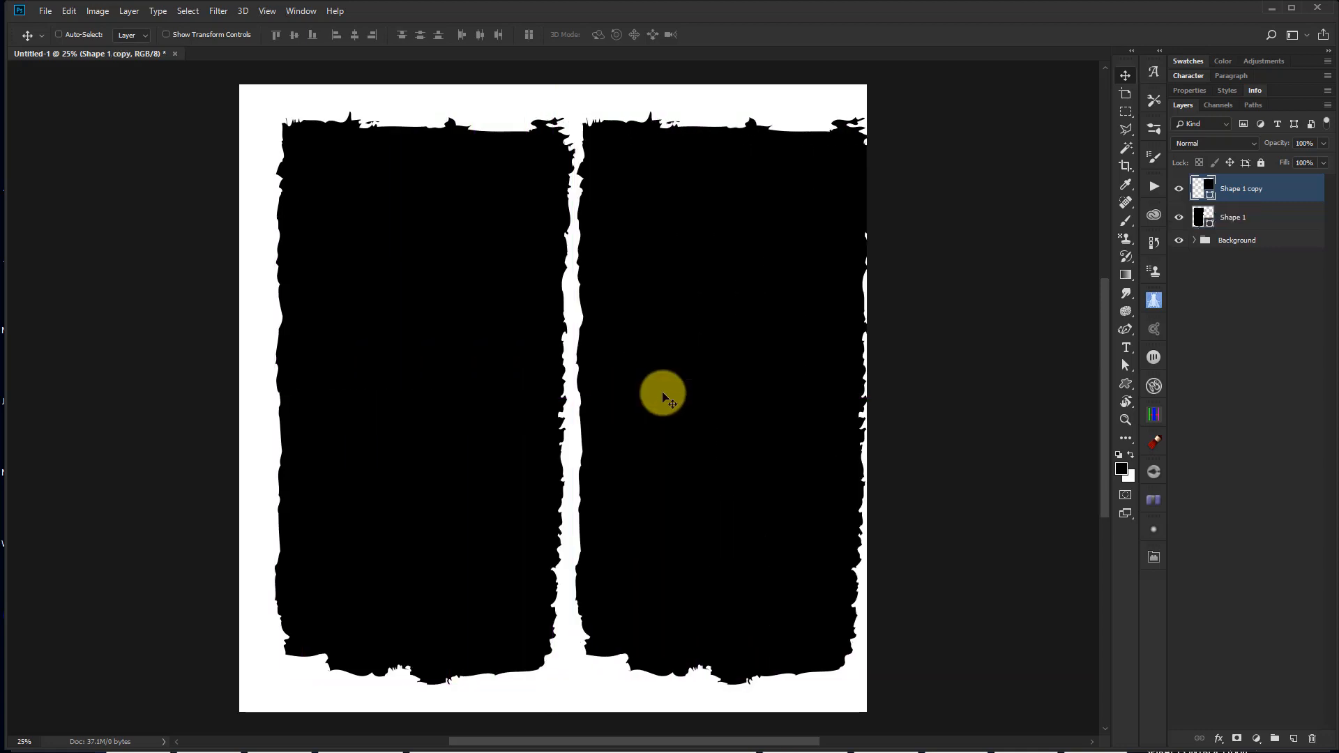
key("ctrl+t")
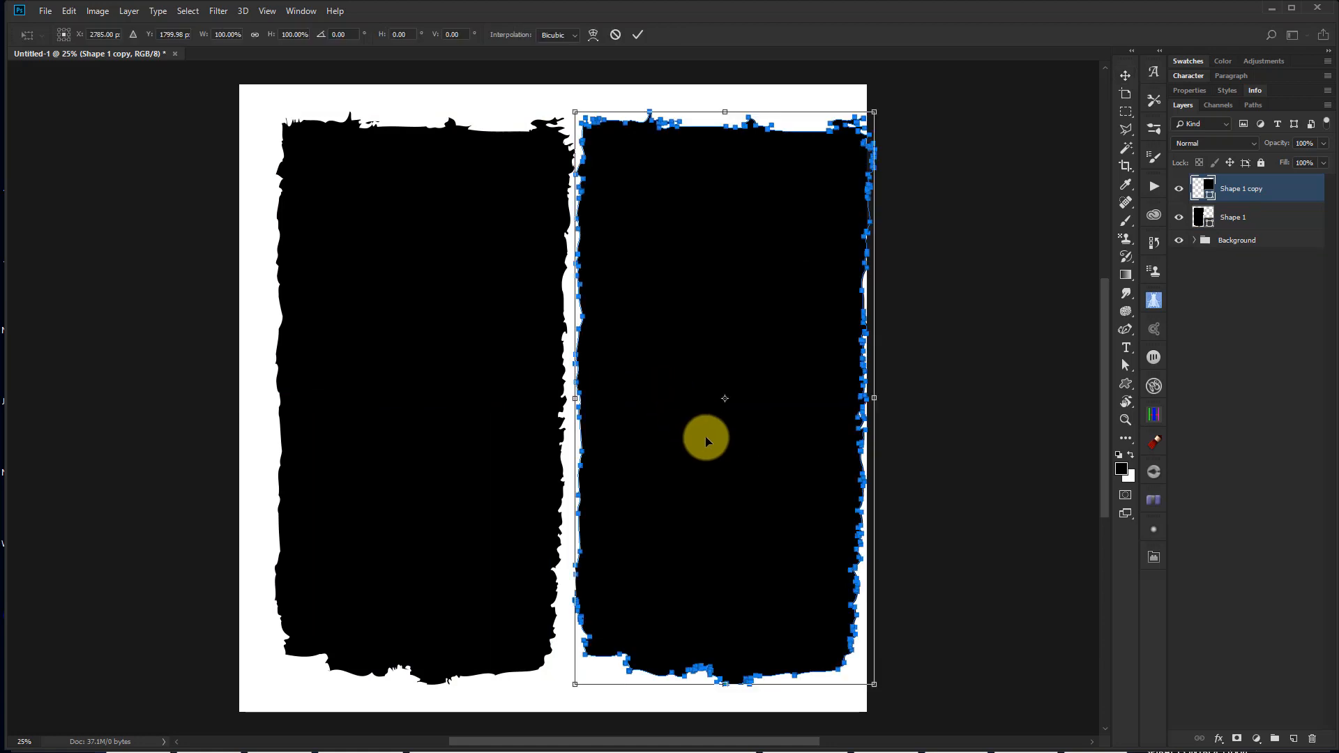
left_click_drag(725, 687, 747, 335)
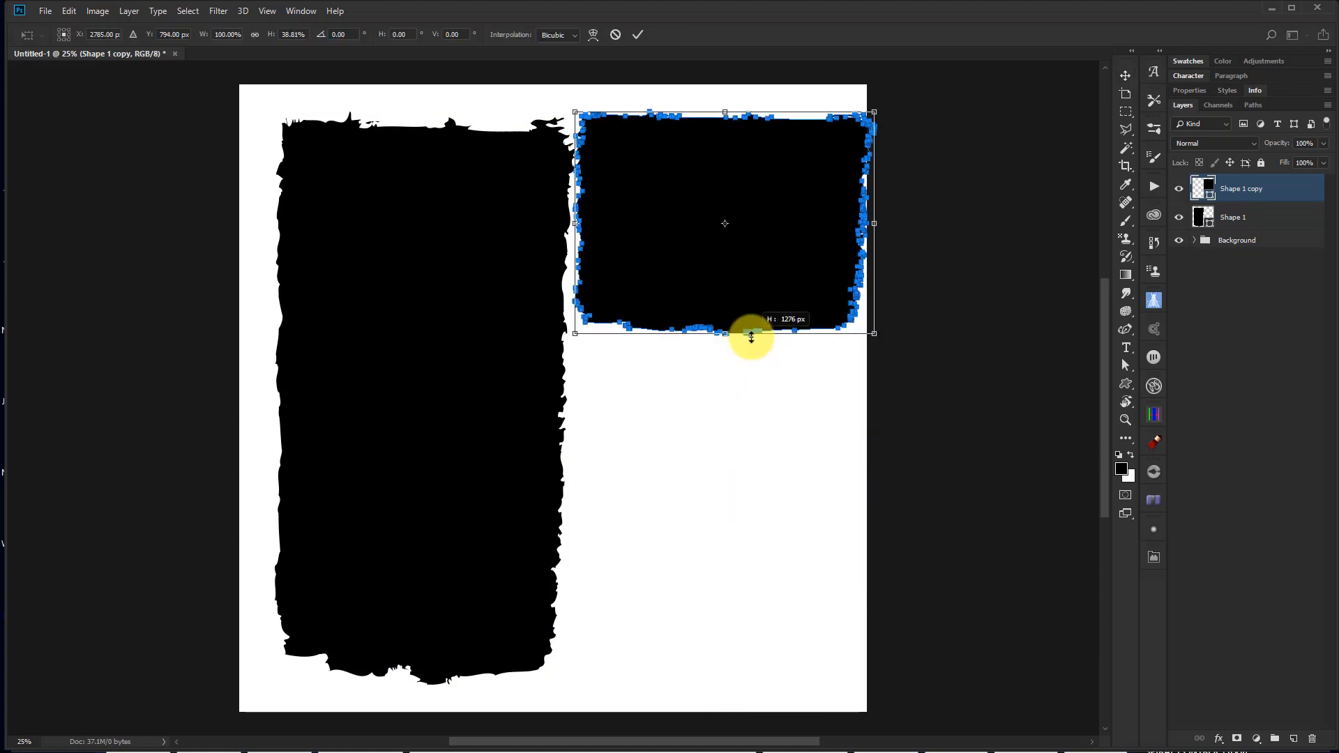
mouse_move(759, 273)
left_mouse_down()
mouse_move(751, 303)
mouse_move(759, 287)
left_mouse_up()
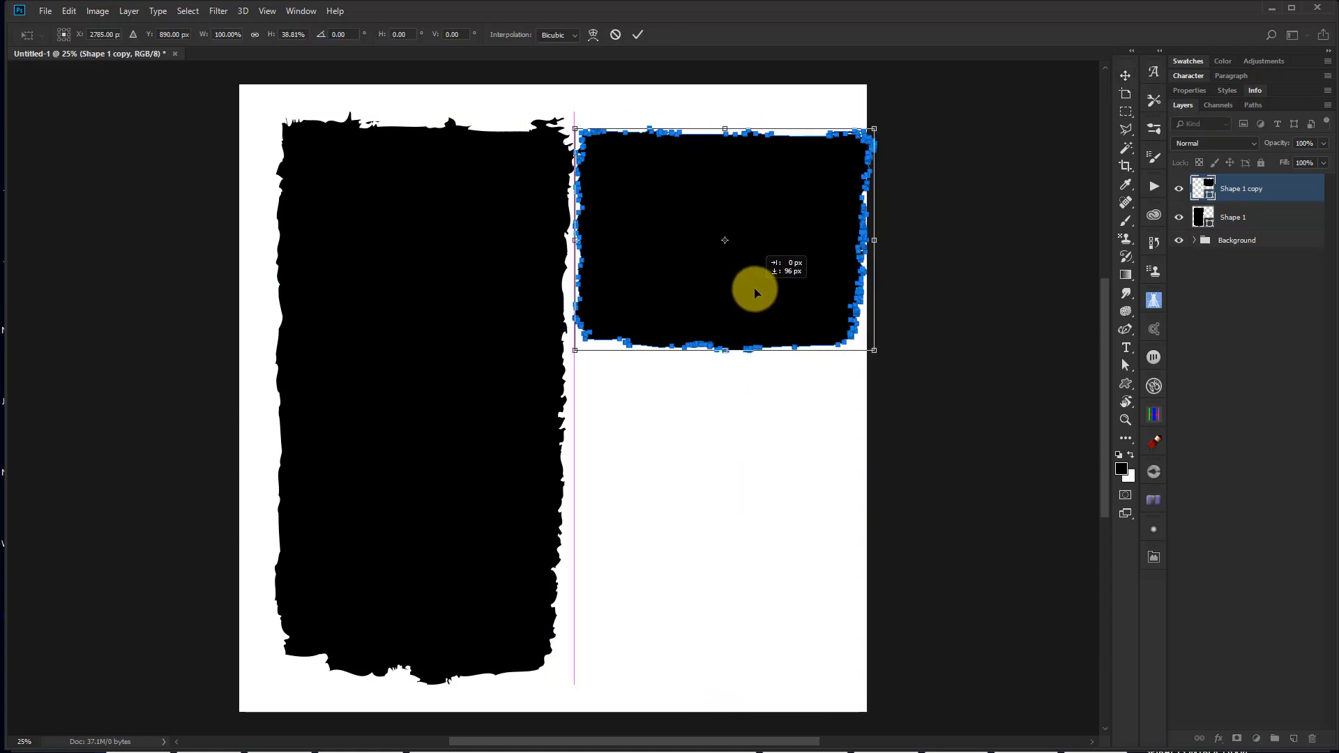
left_click_drag(879, 350, 836, 312)
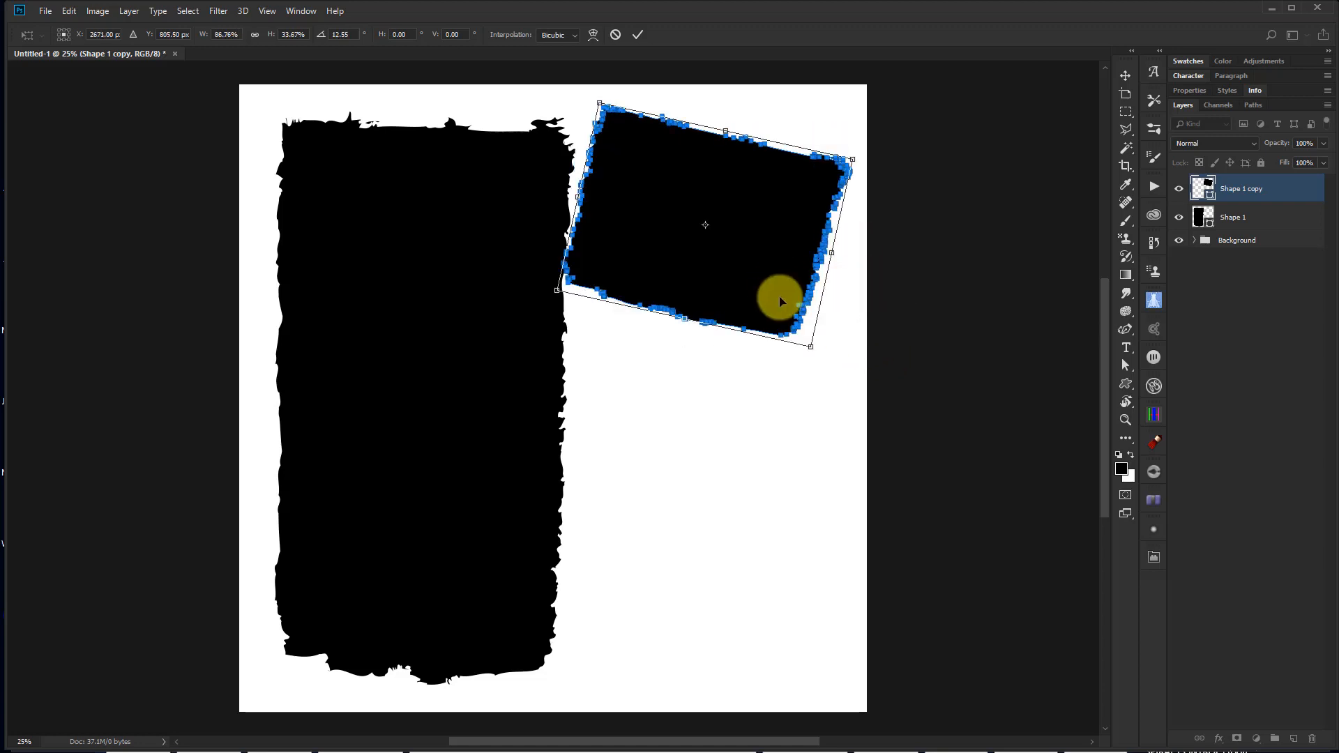
key("Return")
left_click_drag(703, 195, 709, 210)
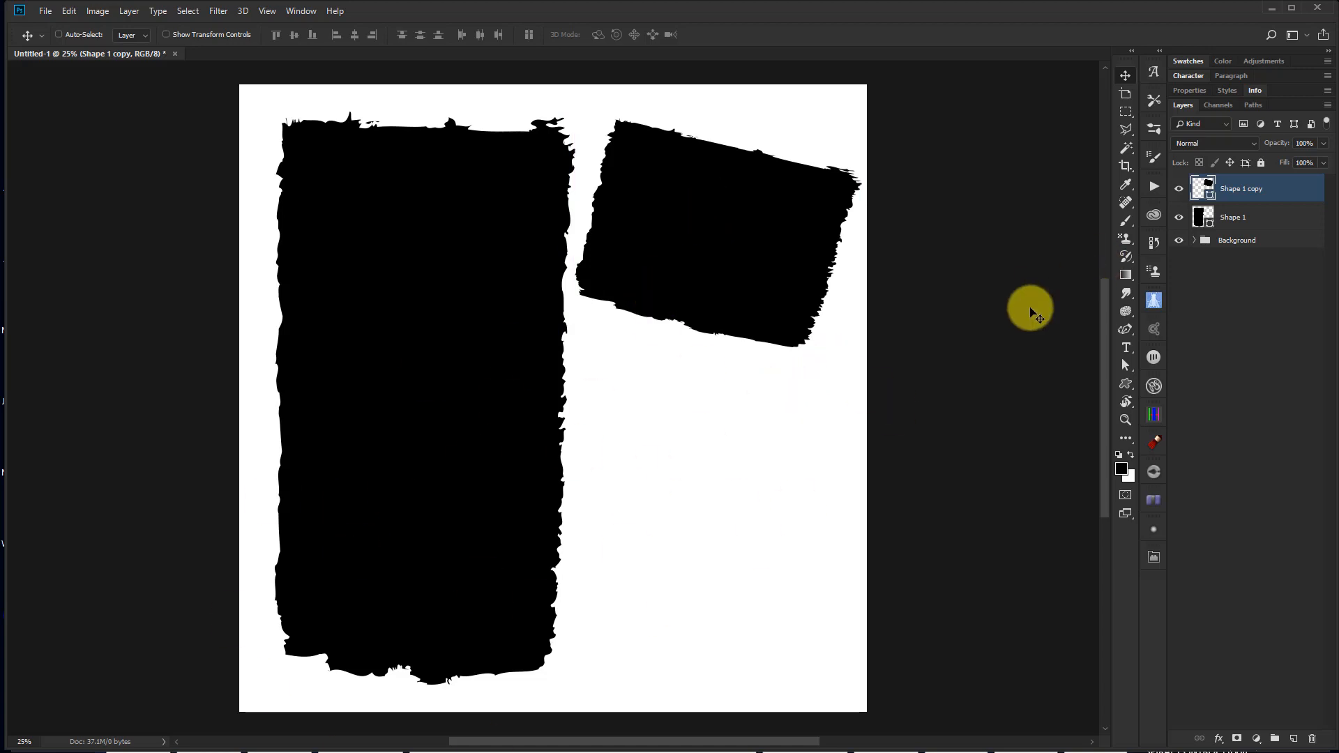
Rename the tall shape's layer as Left.
left_click(1236, 221)
double_click(1245, 226)
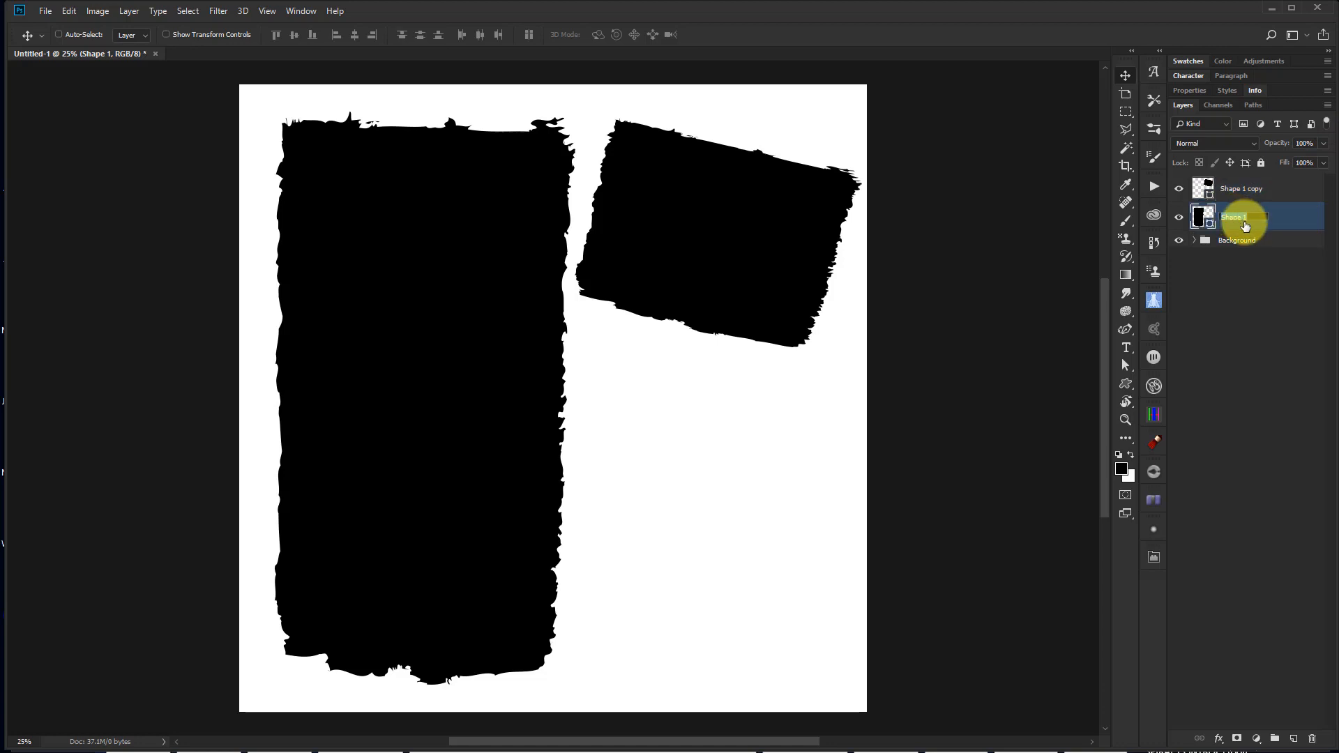
key("BackSpace")
type("Left")
key("Return")
Rename the small tilted shape's layer as Right.
left_click(1263, 190)
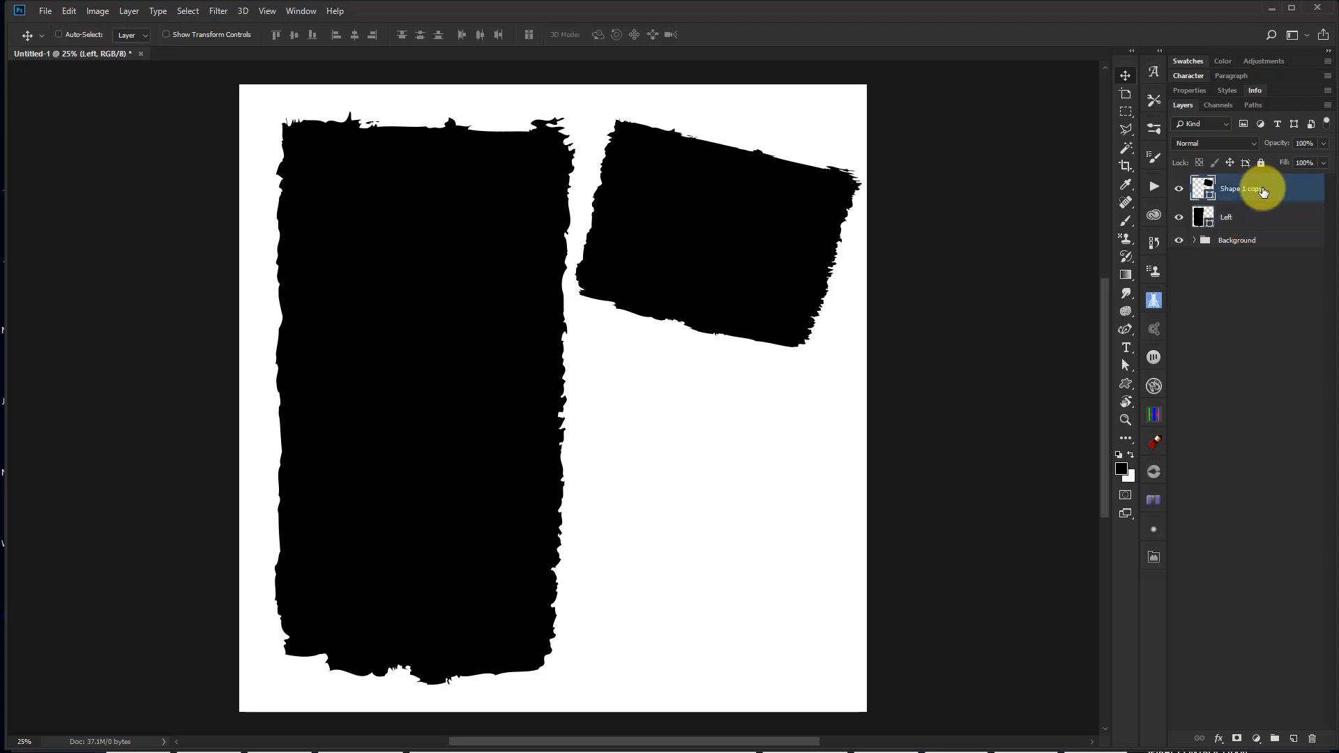
double_click(1263, 189)
type("Right")
key("Return")
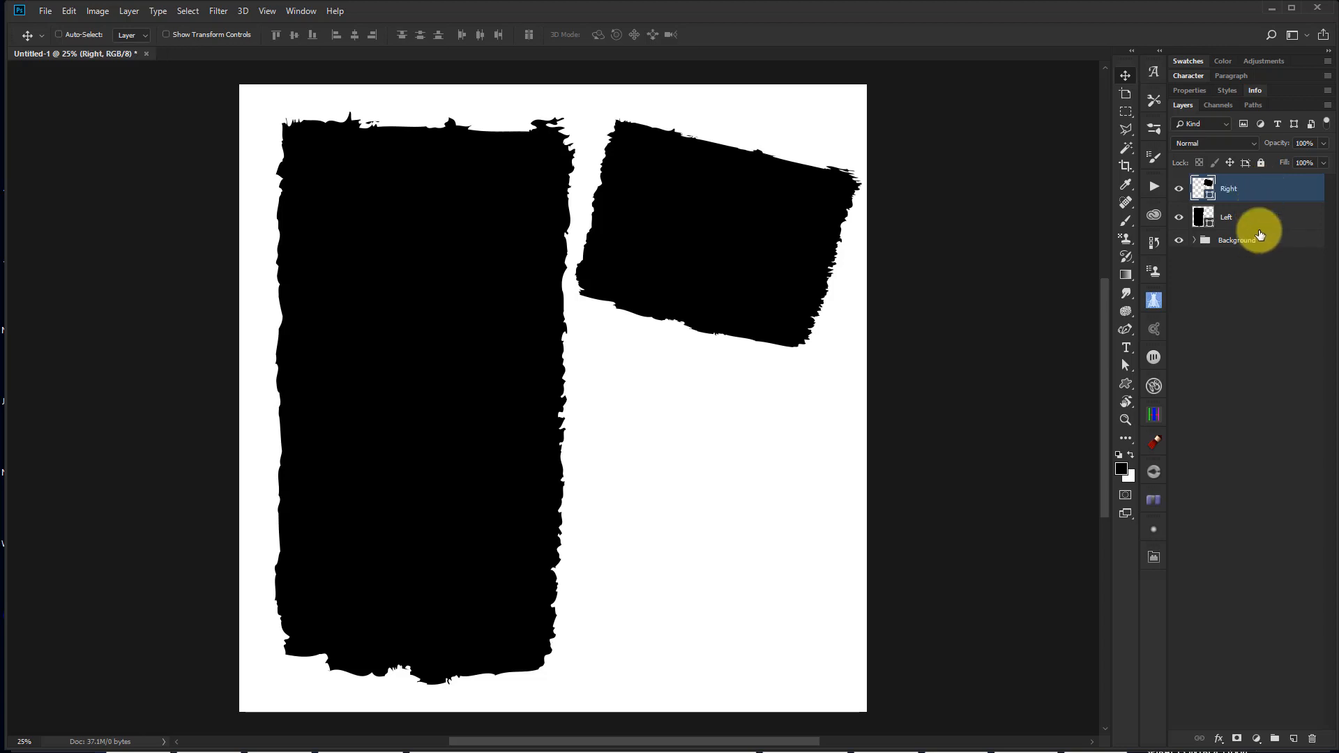
Group the Left and Right layers together and name the group Images.
left_click(1263, 217, "shift")
key("ctrl+g")
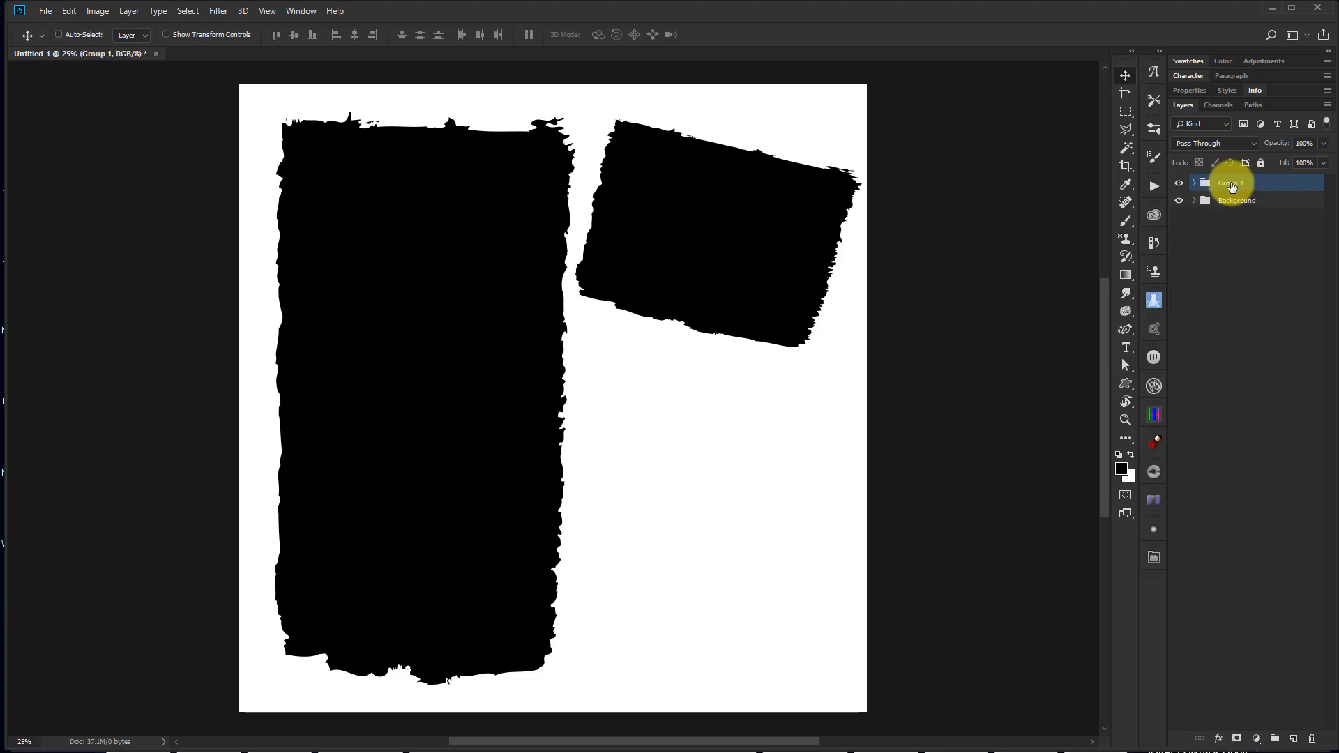
double_click(1232, 182)
type("Images")
key("Return")
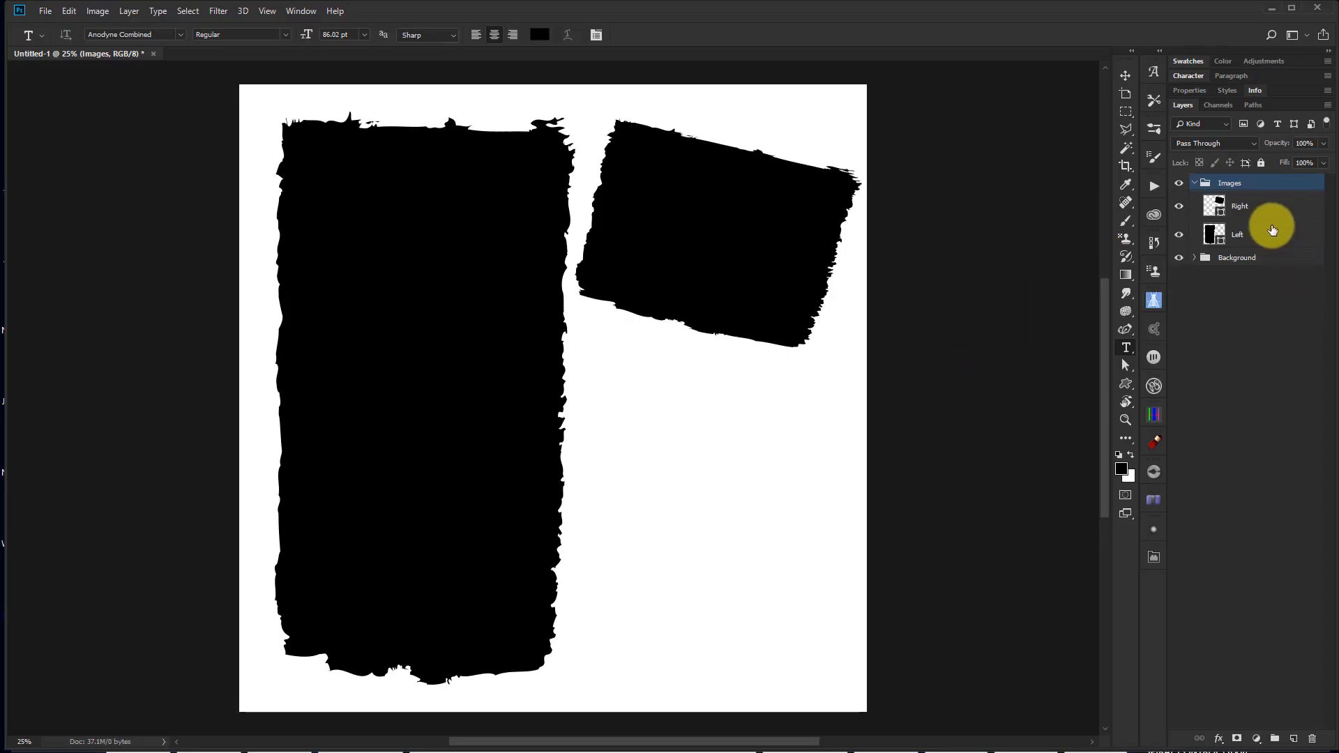
left_click(1125, 75)
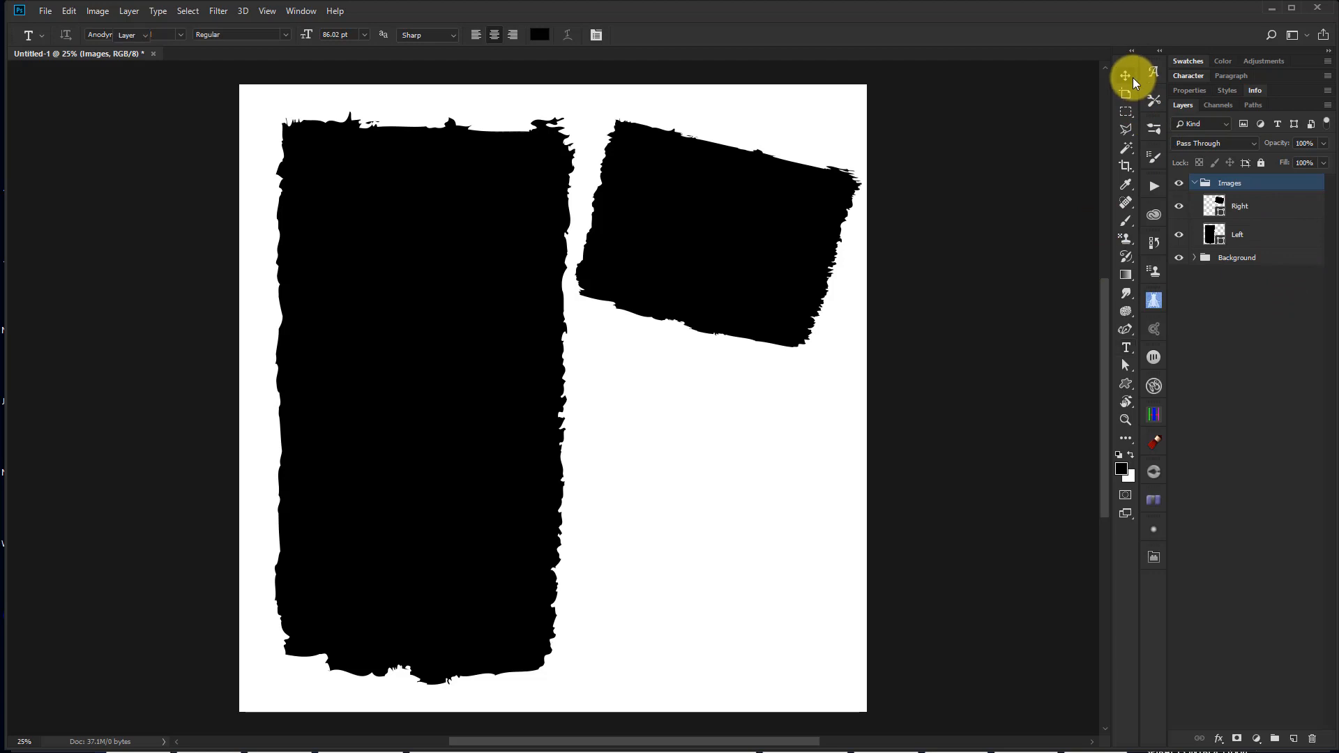
Place snow-2156221.jpg from the A_Tutorial collection in Bridge above the Left layer, keeping the default Camera Raw settings.
left_click(1272, 235)
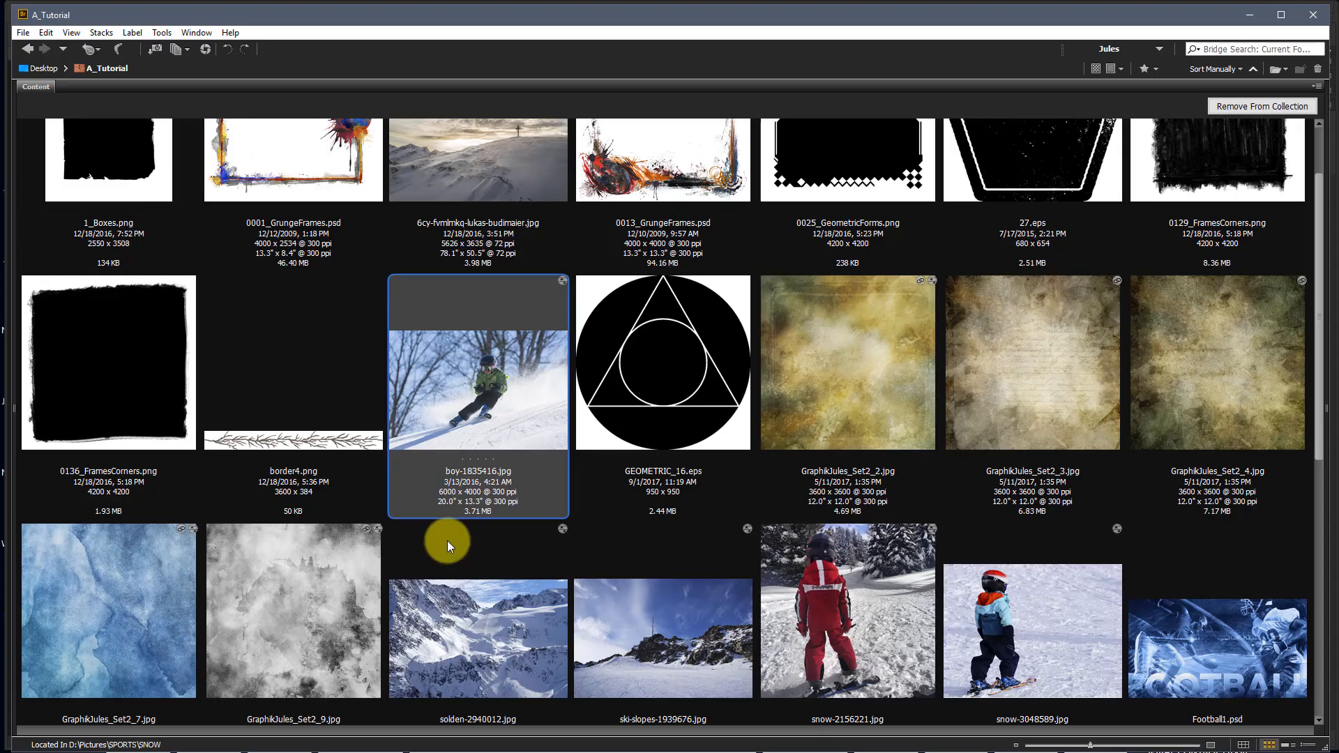
scroll(488, 539, "down", 5)
scroll(825, 392, "up", 3)
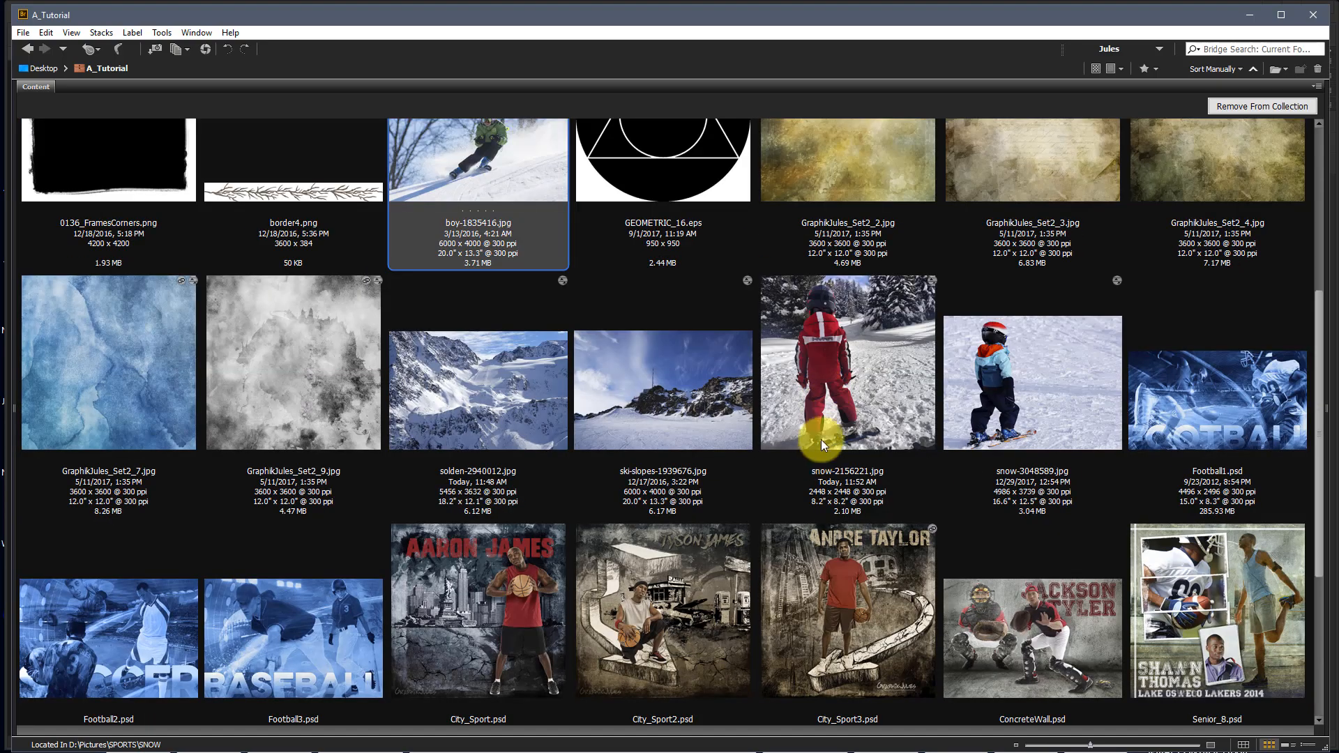
left_click(850, 385)
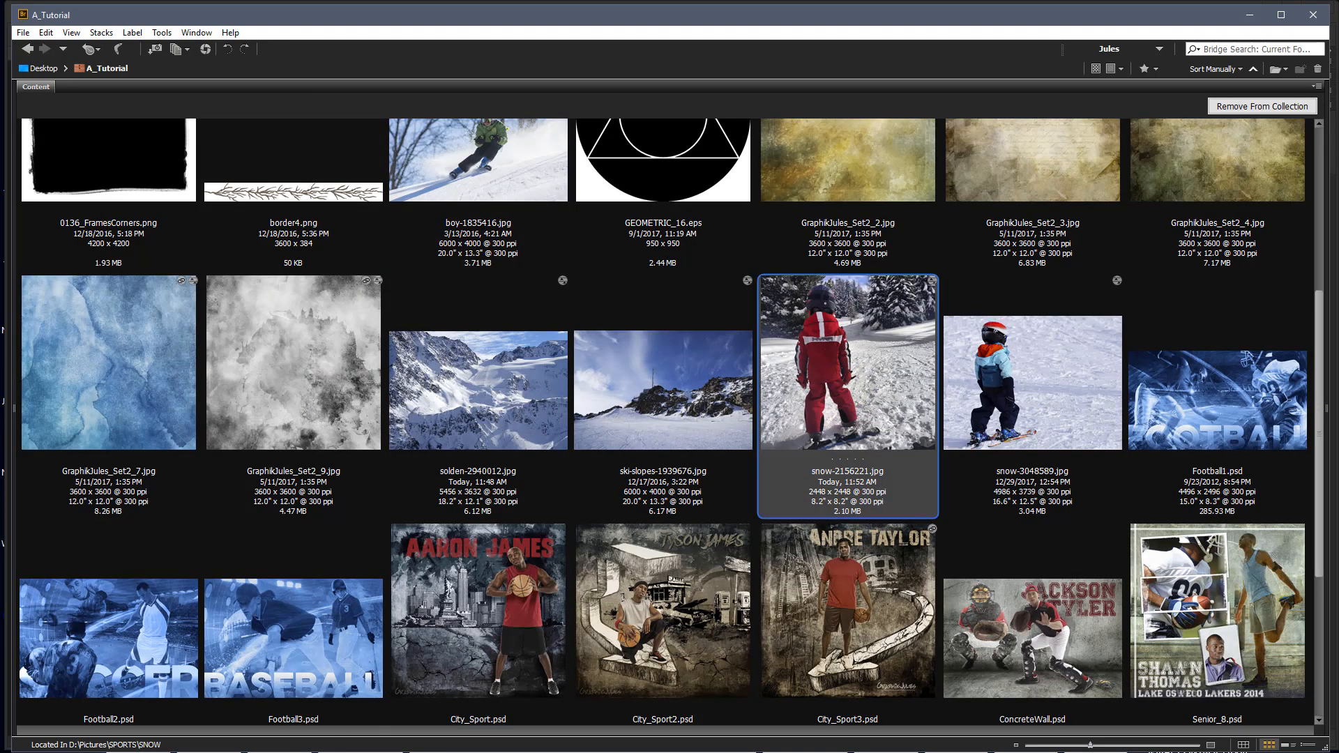
left_click_drag(850, 386, 424, 474)
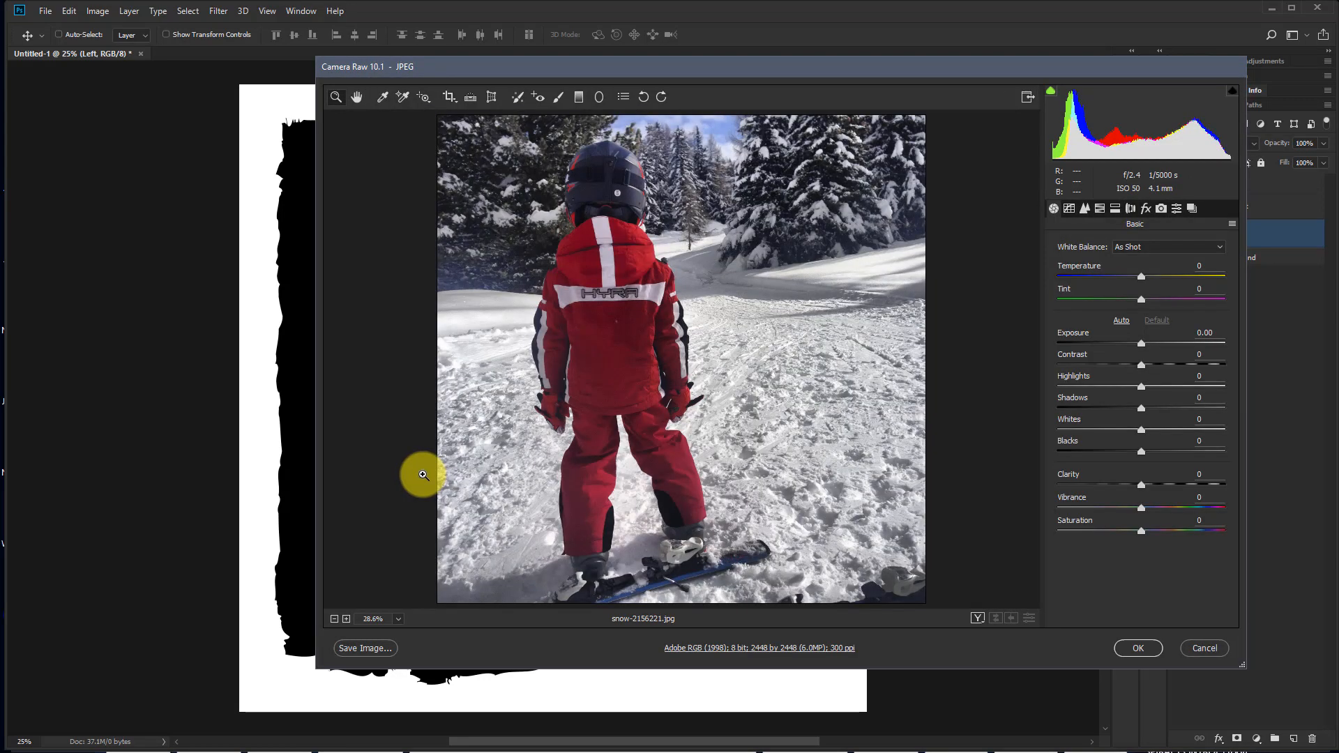
key("Return")
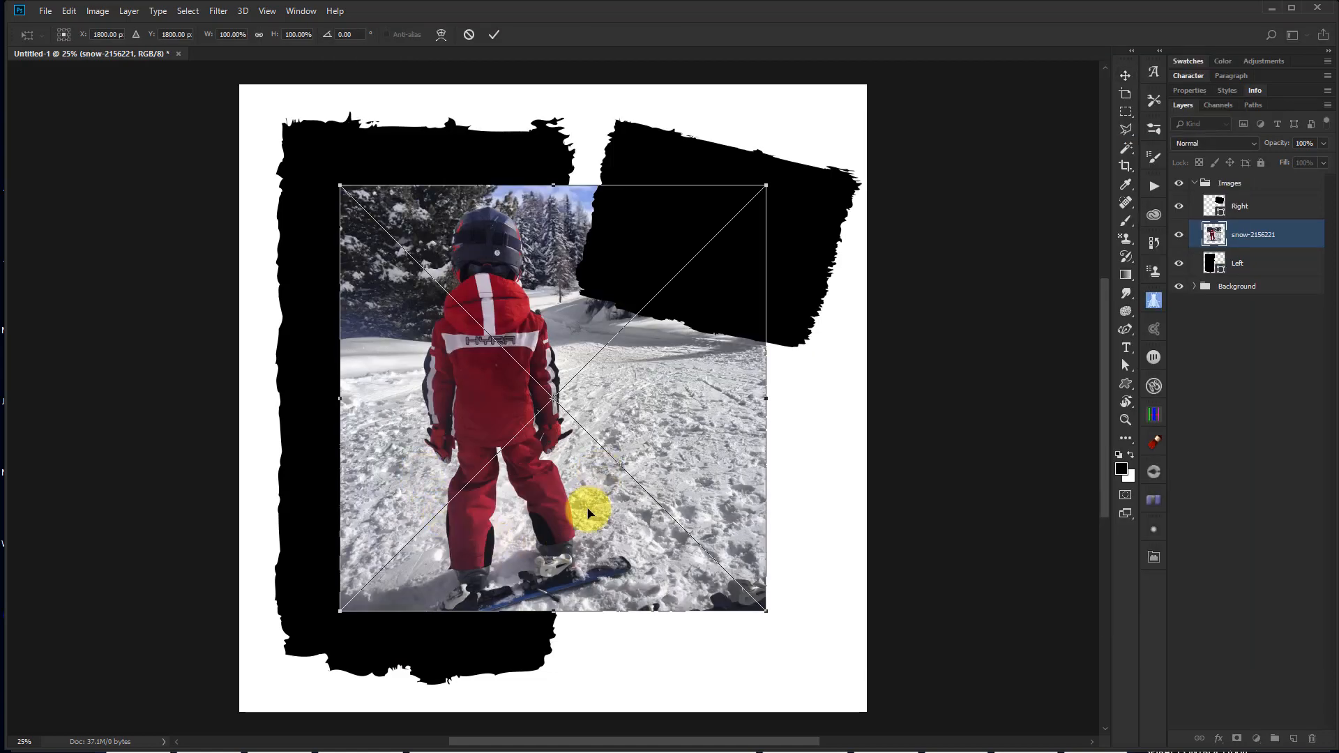
Align the placed photo with the canvas's left edge and enlarge it proportionally to about 134.7%, covering the Left shape.
left_click_drag(589, 509, 480, 444)
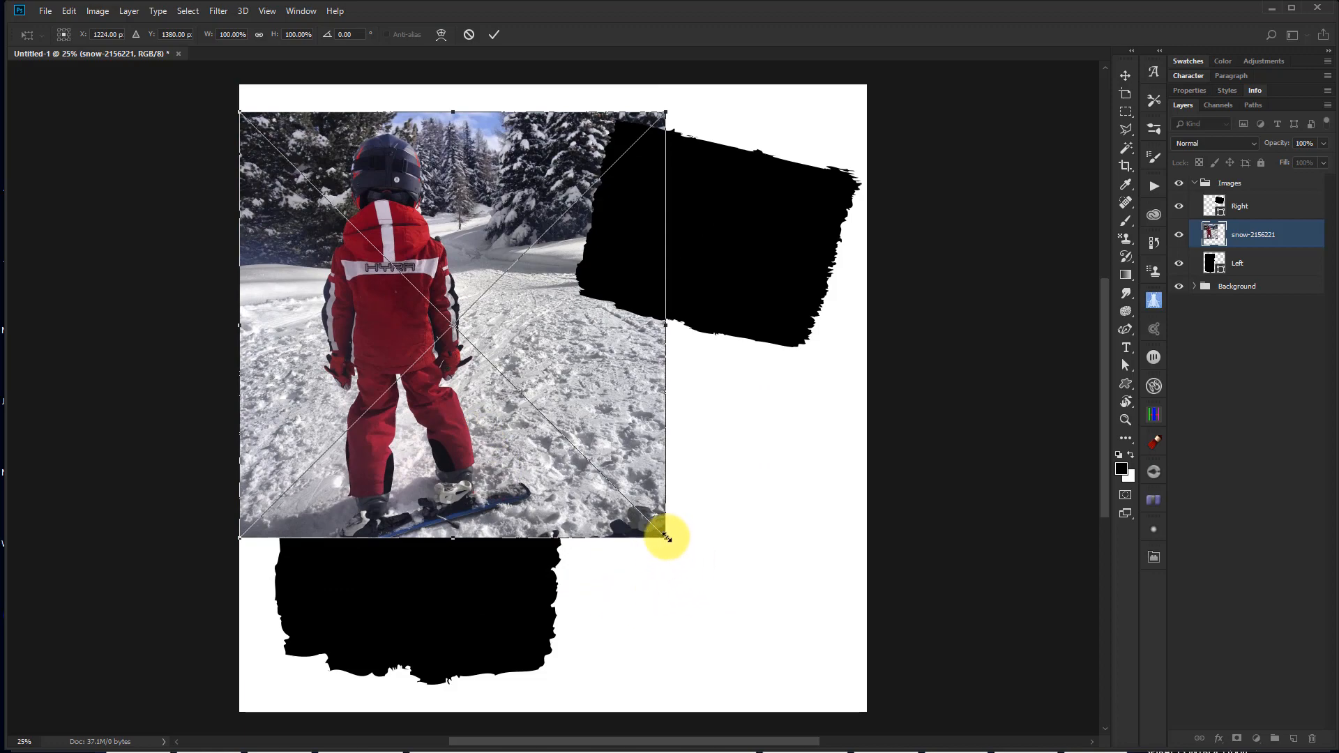
mouse_move(666, 539)
left_mouse_down()
mouse_move(664, 571)
mouse_move(730, 733)
mouse_move(657, 502)
mouse_move(657, 544)
mouse_move(653, 529)
left_mouse_up()
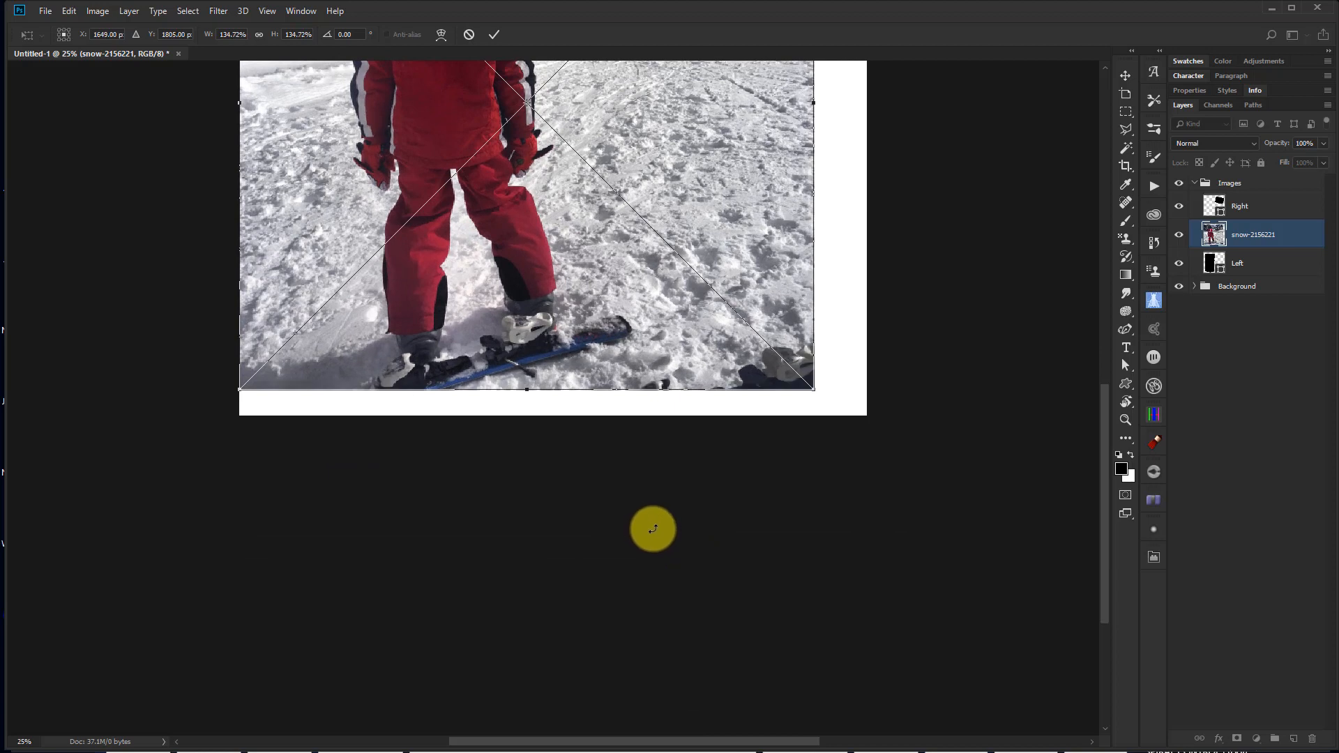
key("Return")
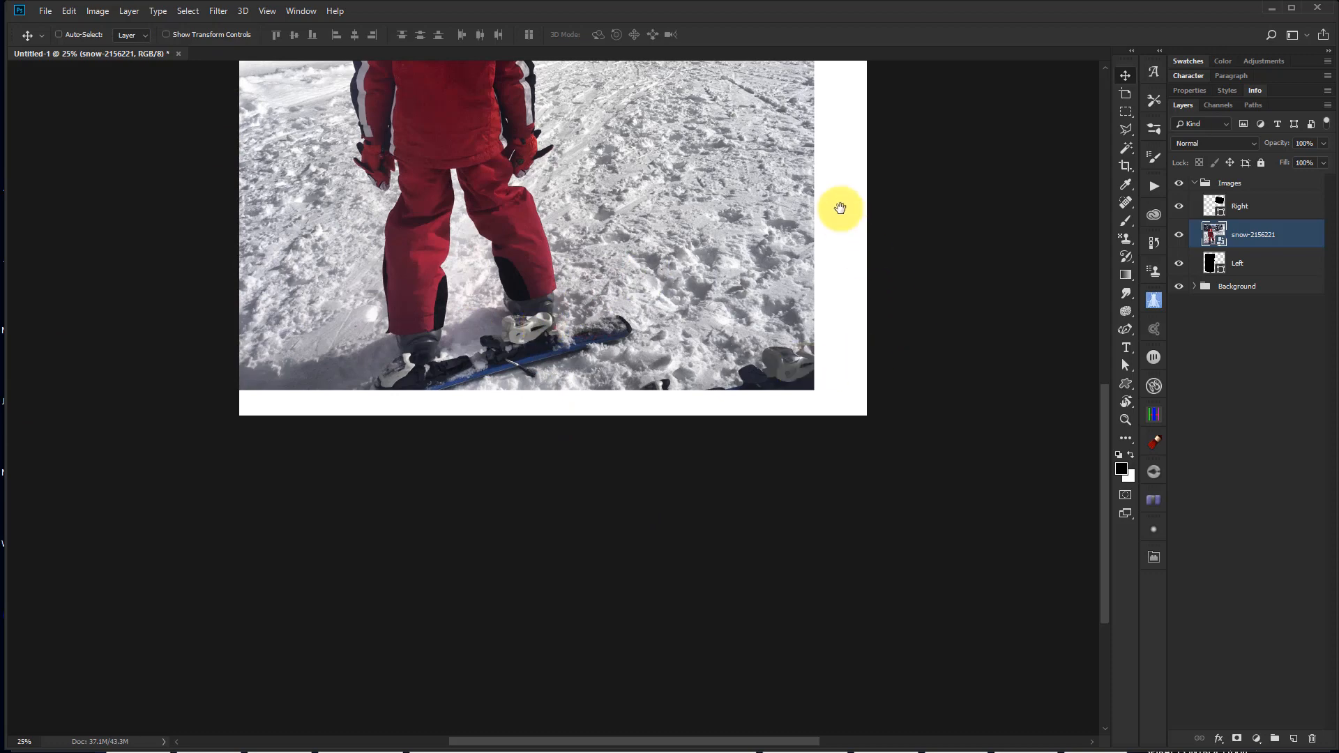
Clip the snow-2156221 photo to the Left shape and shift it left so the red-suited child sits inside the shape.
left_click_drag(840, 209, 831, 482)
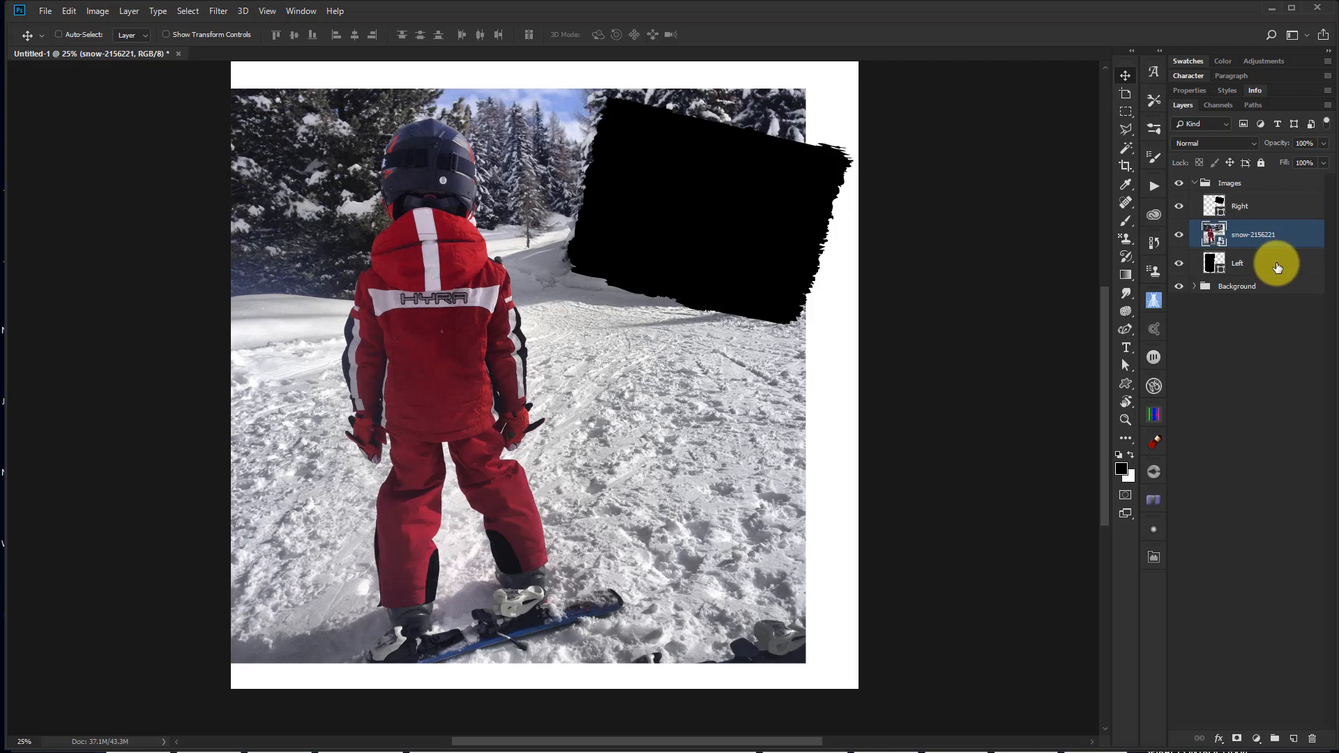
right_click(1295, 234)
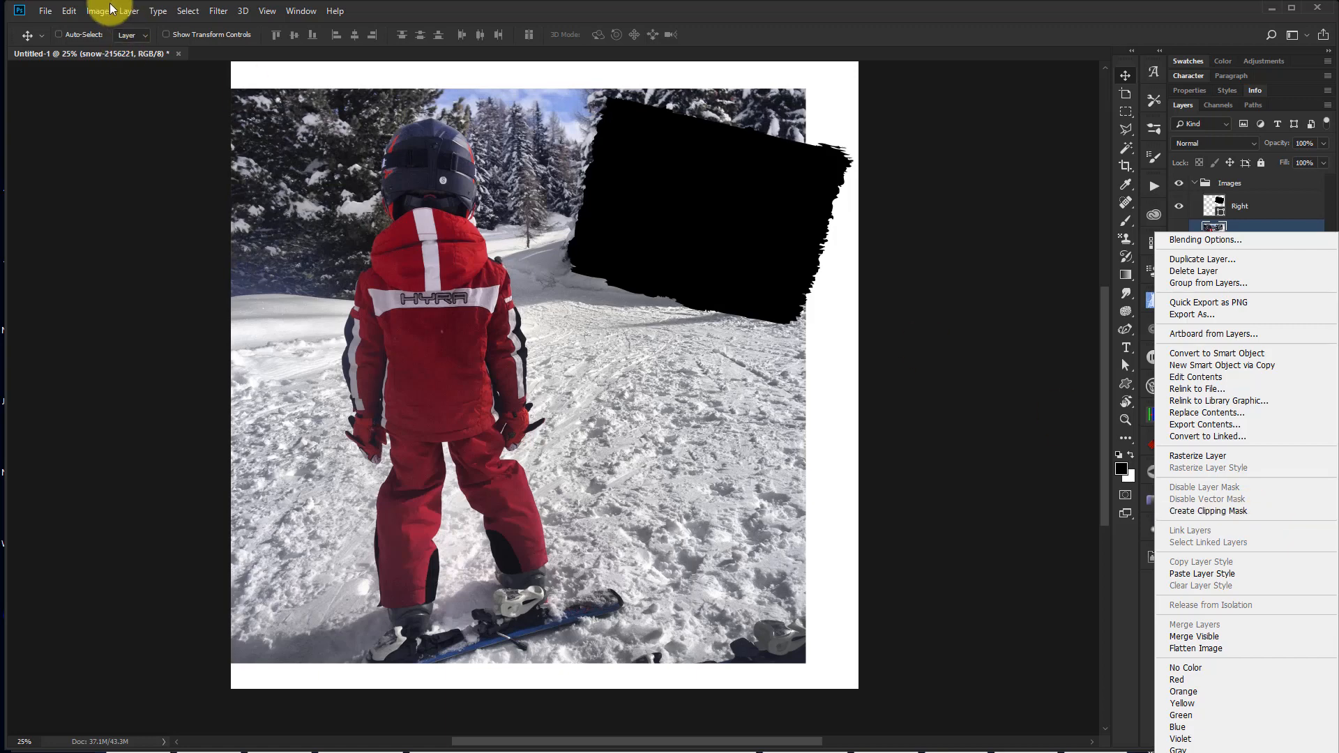
left_click(132, 11)
left_click(129, 11)
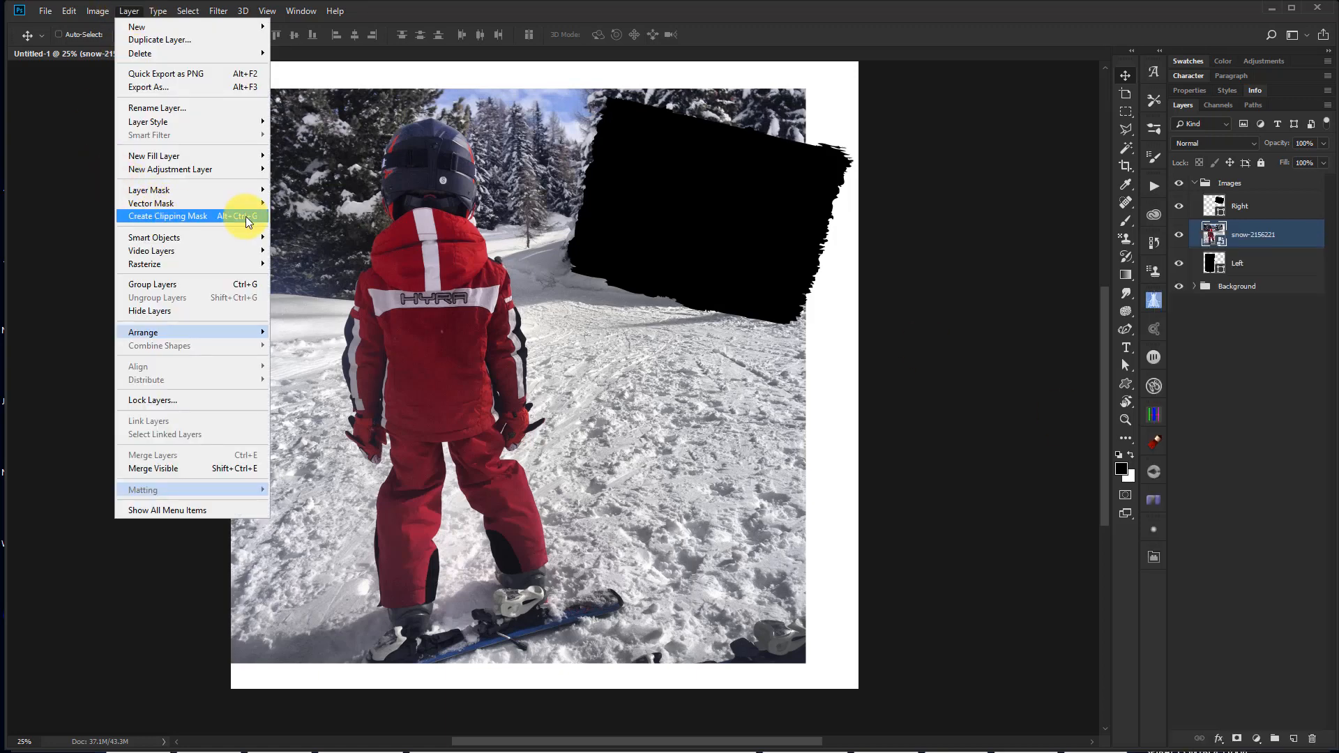
left_click(1264, 230)
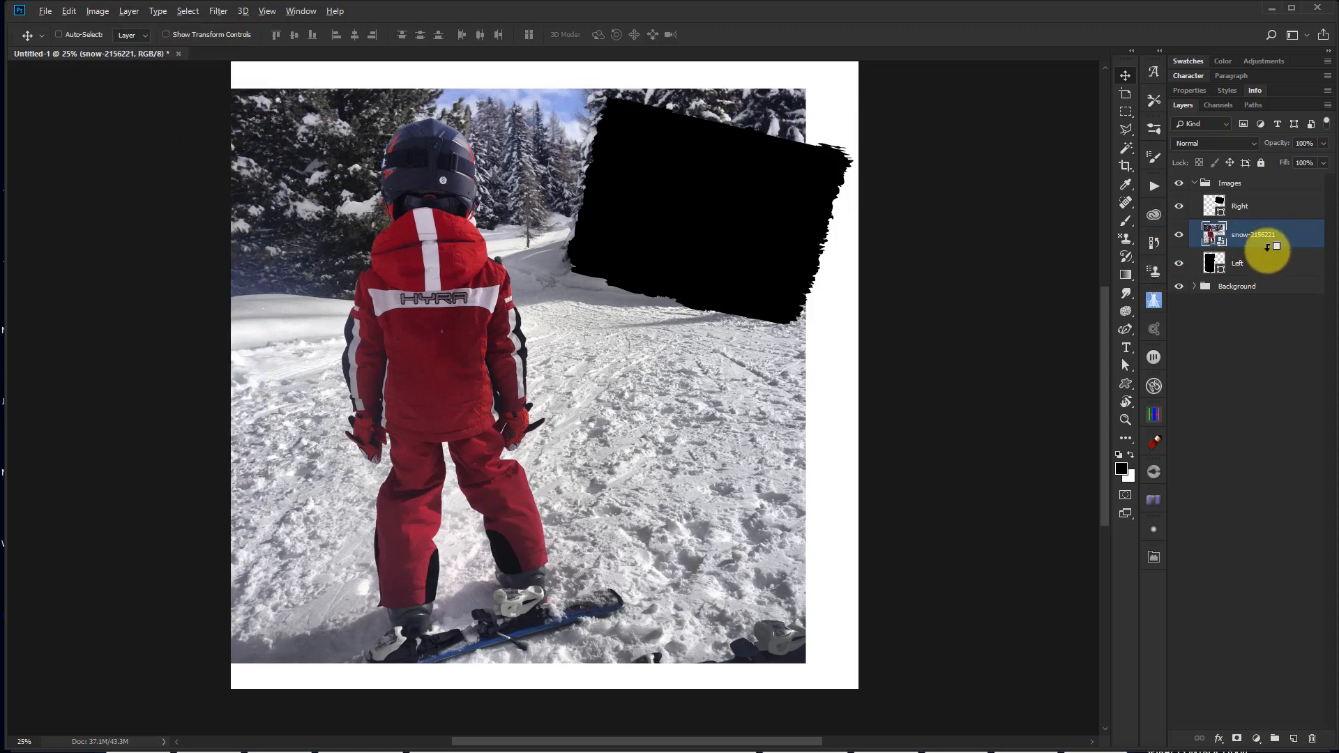
left_click(1267, 247, "alt")
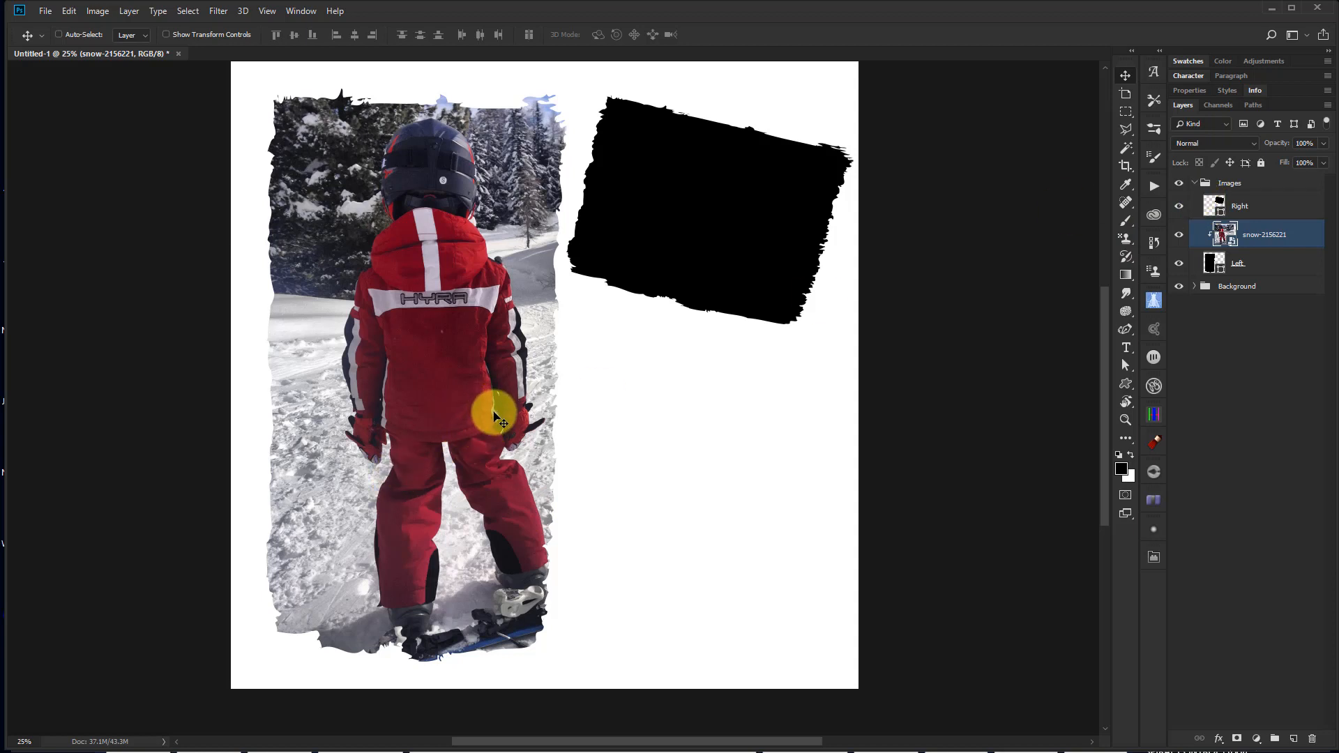
left_click_drag(494, 417, 447, 424)
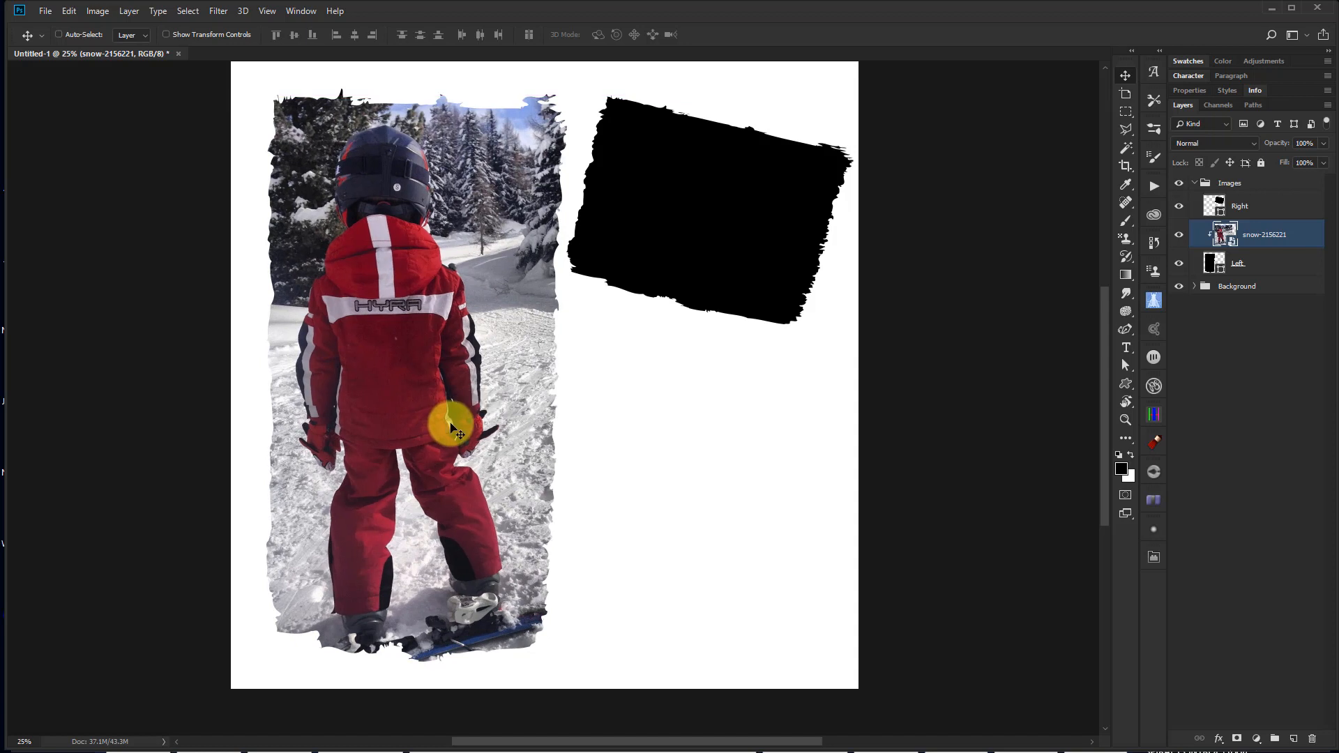
Place snow-3048589.jpg from Bridge above the Right layer, keeping the default Camera Raw settings.
left_click(1306, 211)
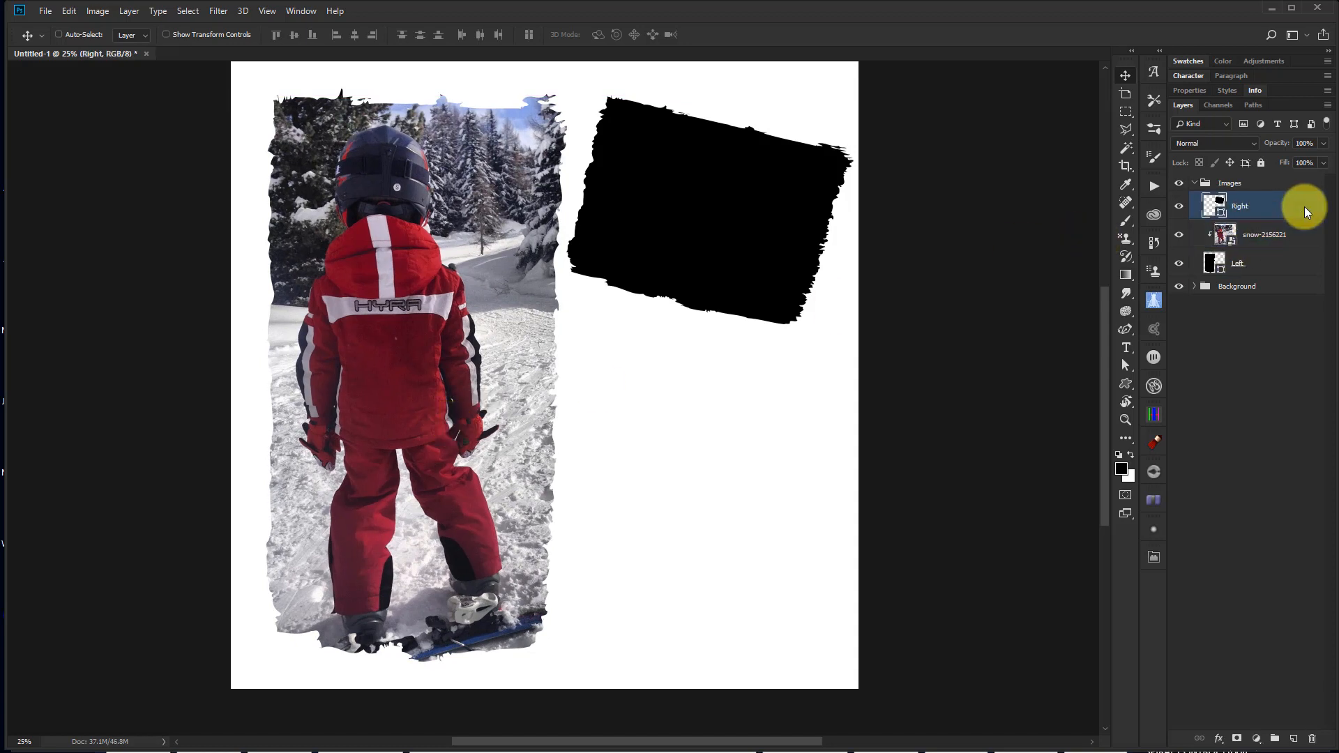
key("alt+Tab")
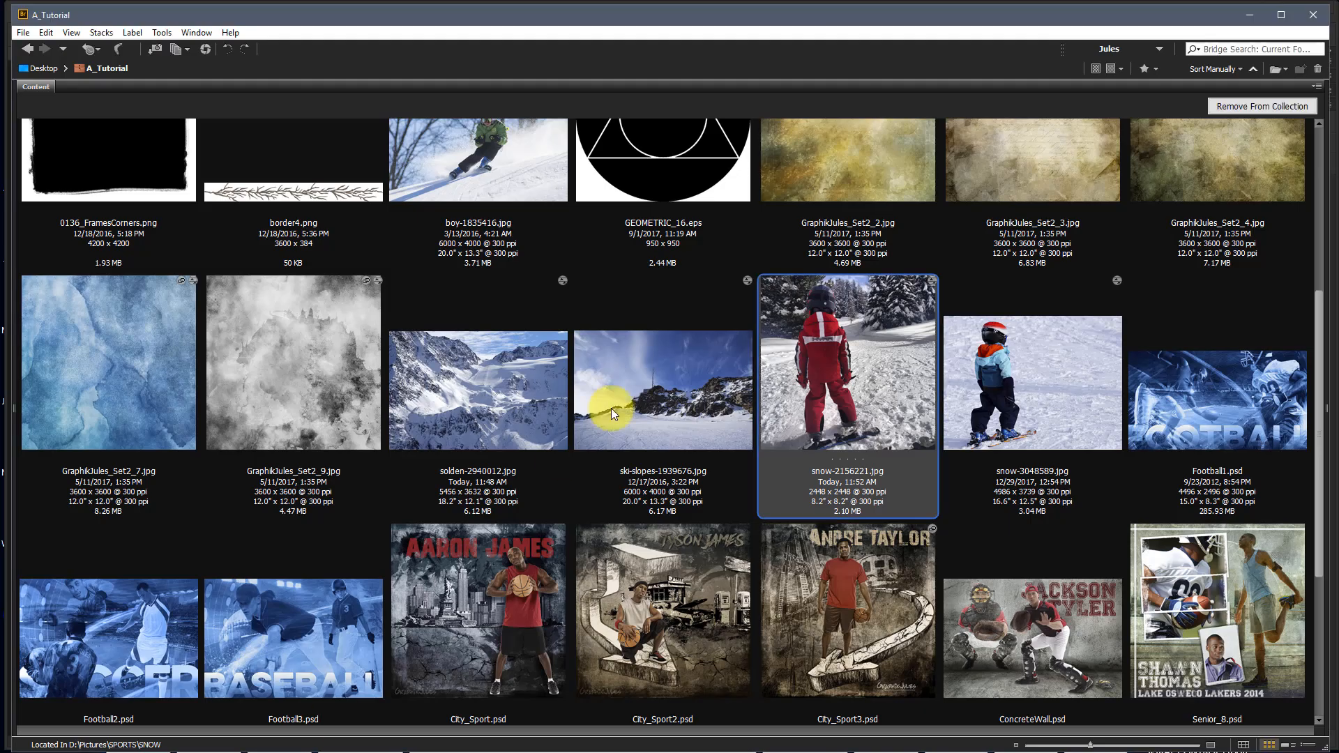
left_click(1020, 372)
key("alt+Tab")
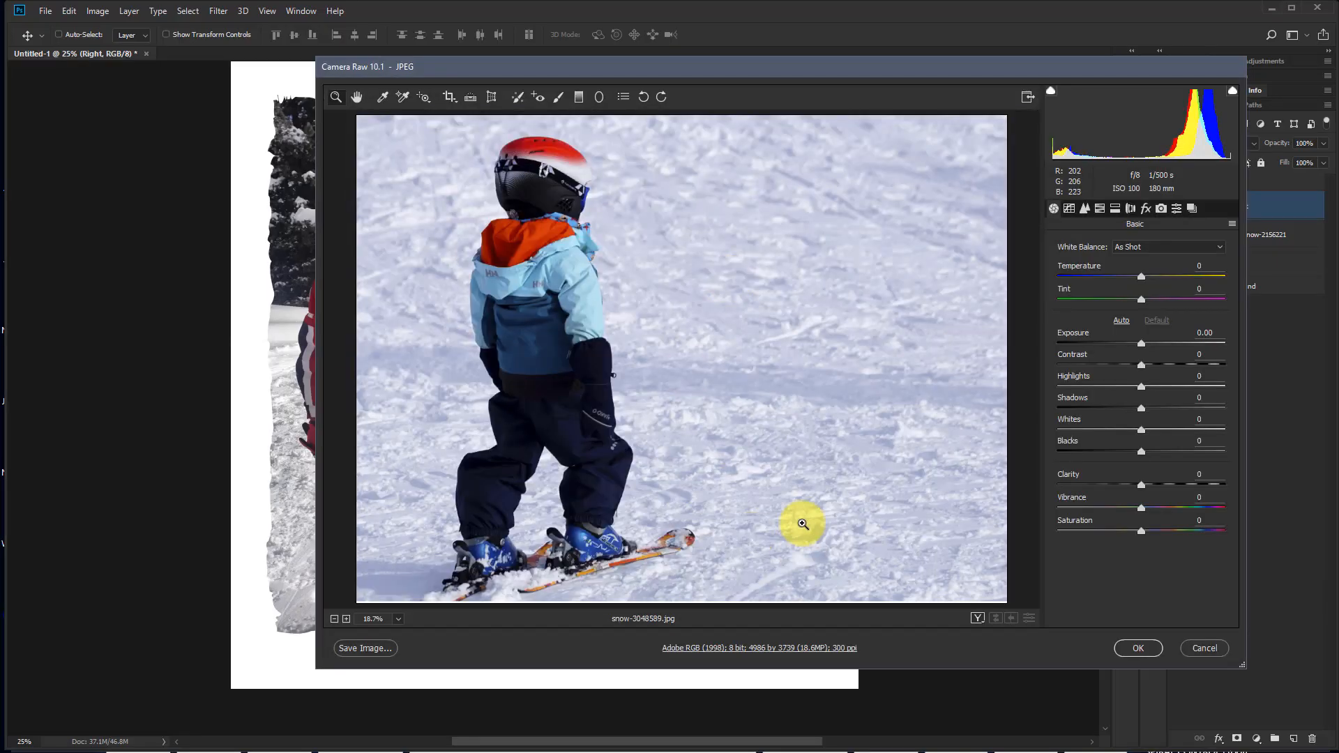
key("Return")
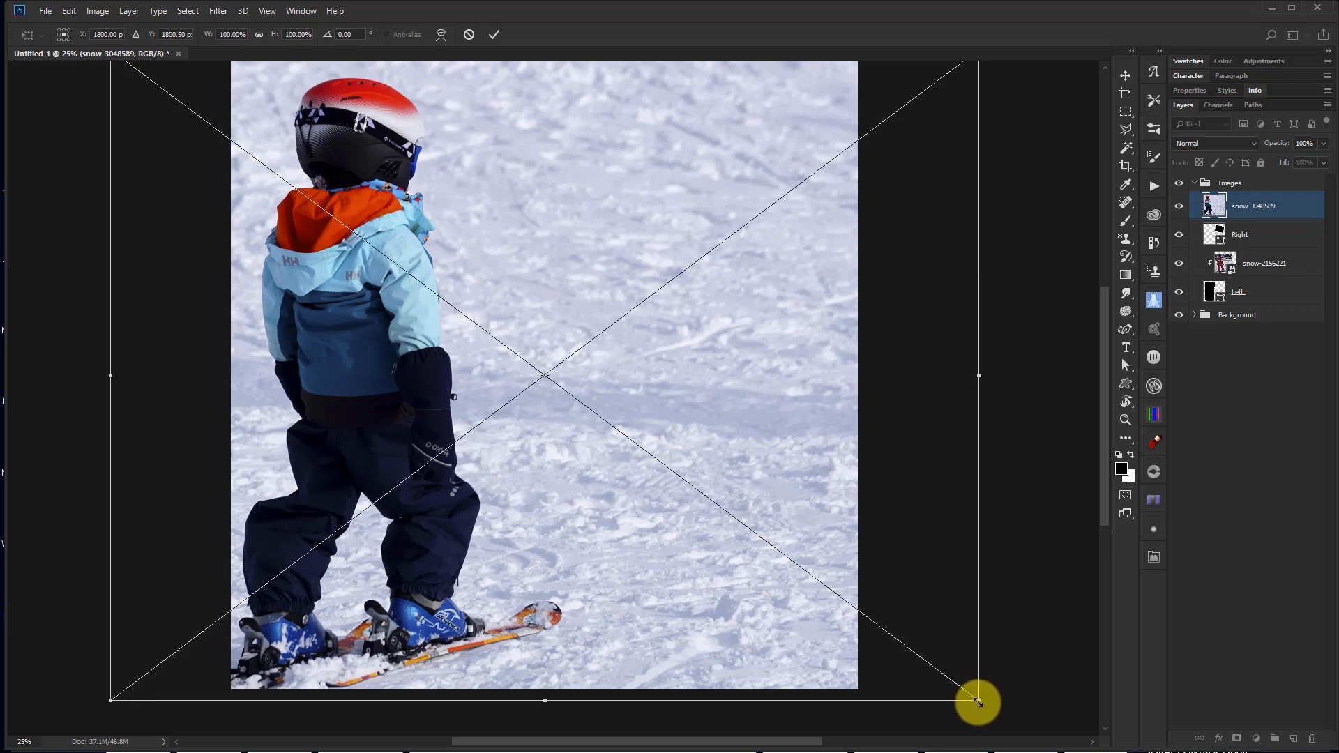
Scale the snow-3048589 photo to about 41% and move it over the tilted Right shape.
left_click_drag(977, 703, 733, 498)
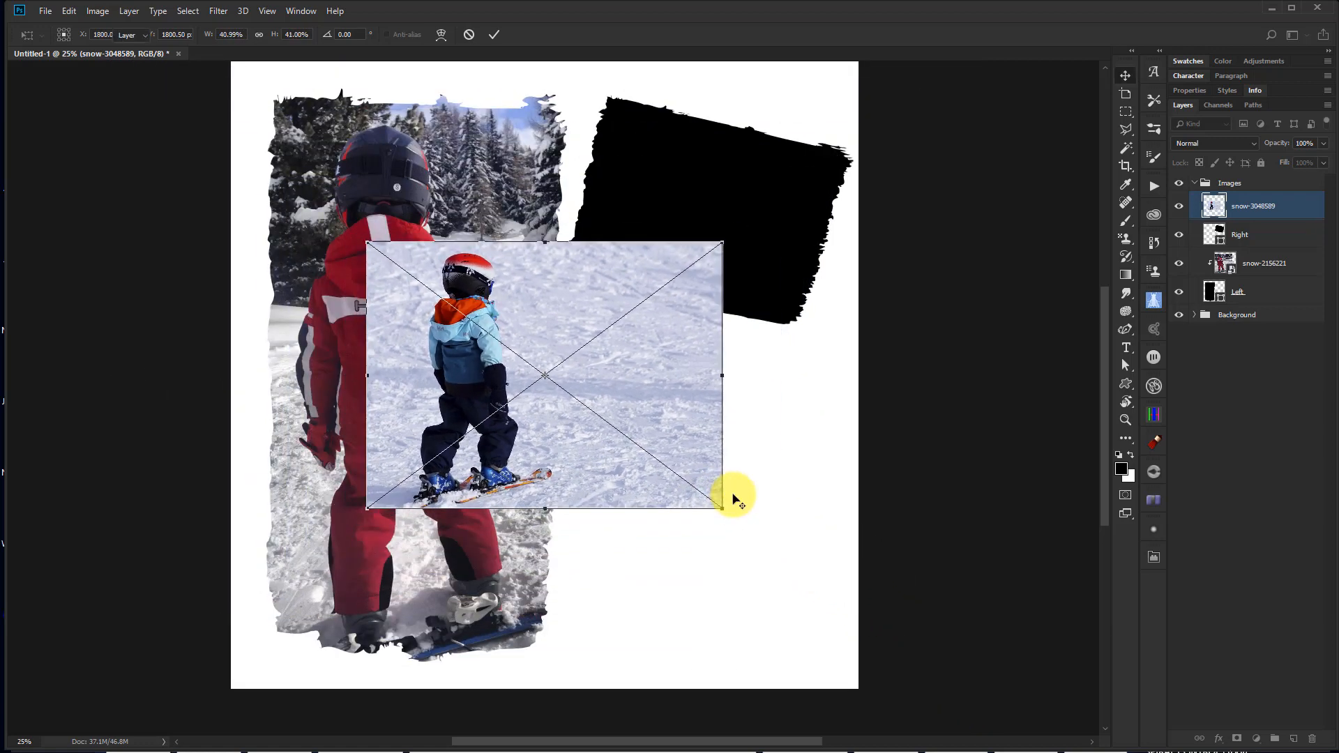
key("Return")
left_click_drag(646, 449, 795, 280)
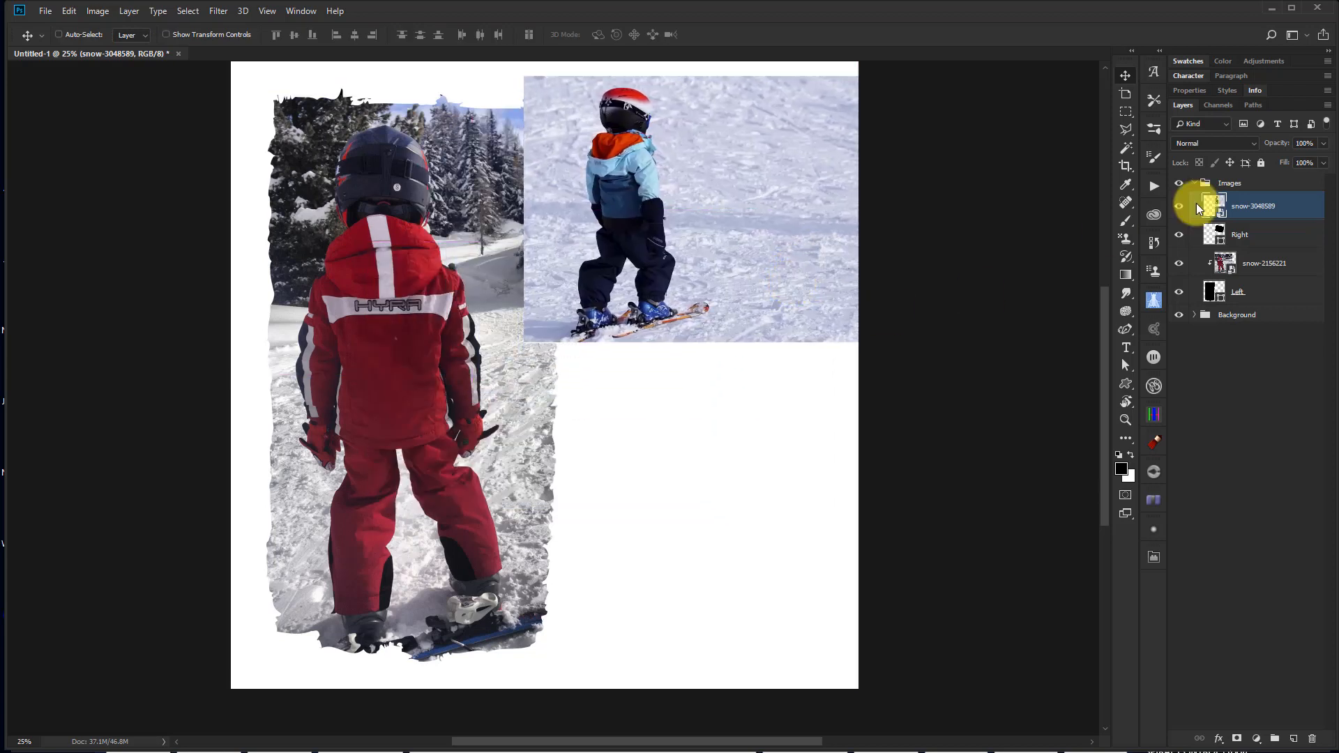
Clip the snow-3048589 photo to the Right shape and reposition it so the child's helmet is inside the shape.
left_click(1264, 216, "alt")
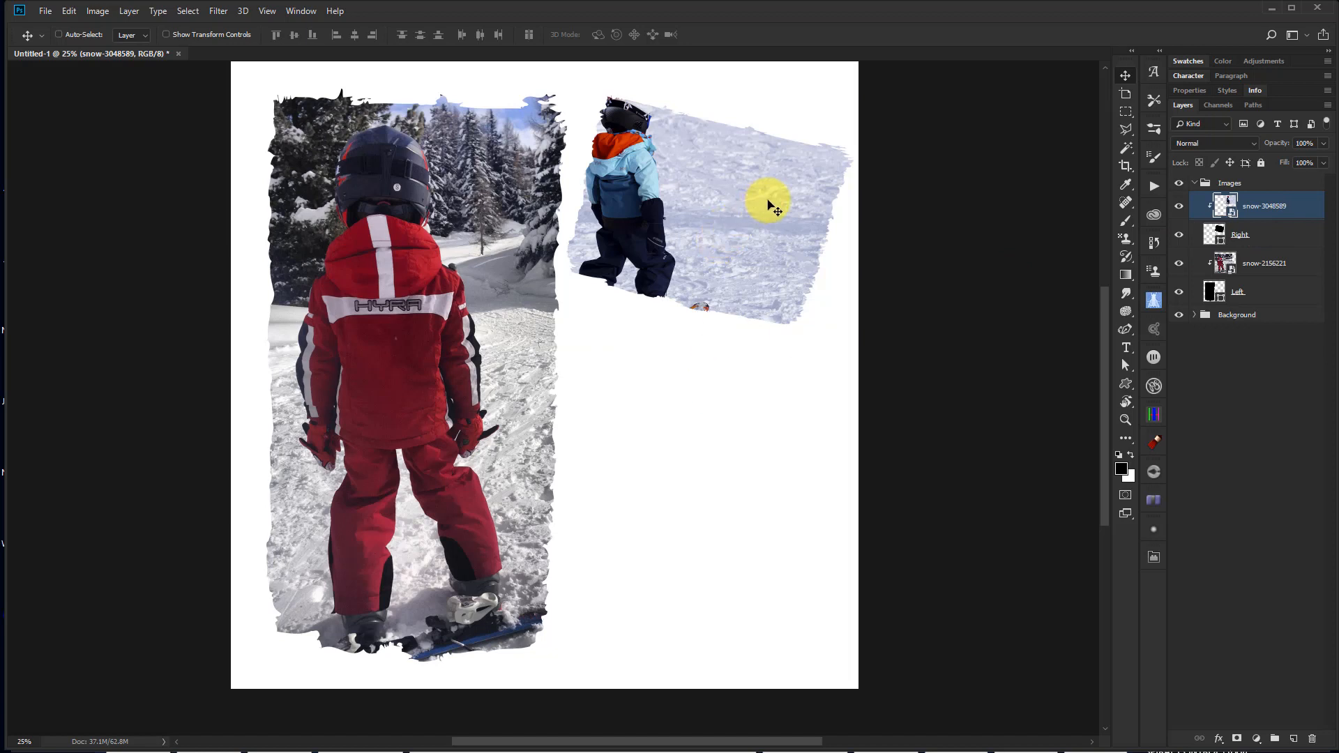
left_click_drag(724, 239, 732, 254)
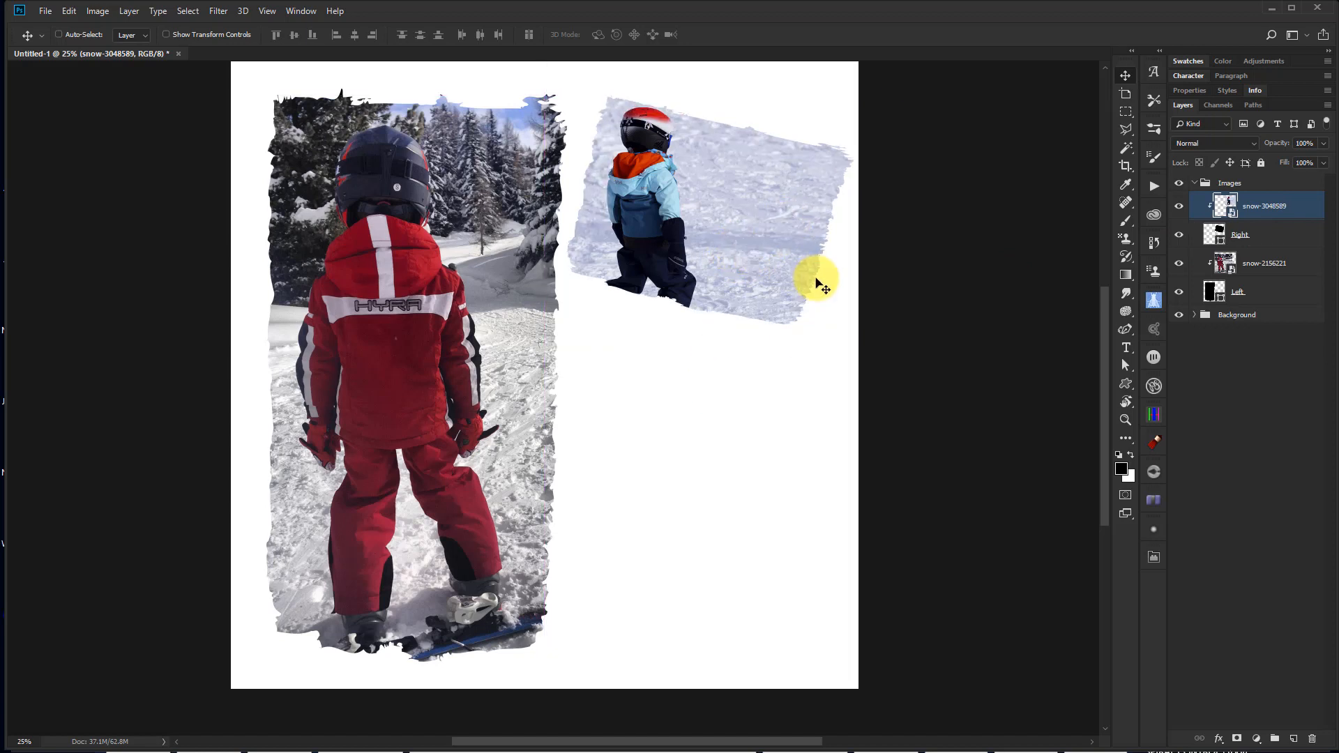
Rotate the snow-3048589 photo 13.5° to match the Right shape's tilt and move it down 124 px.
key("ctrl+t")
left_click_drag(948, 248, 938, 302)
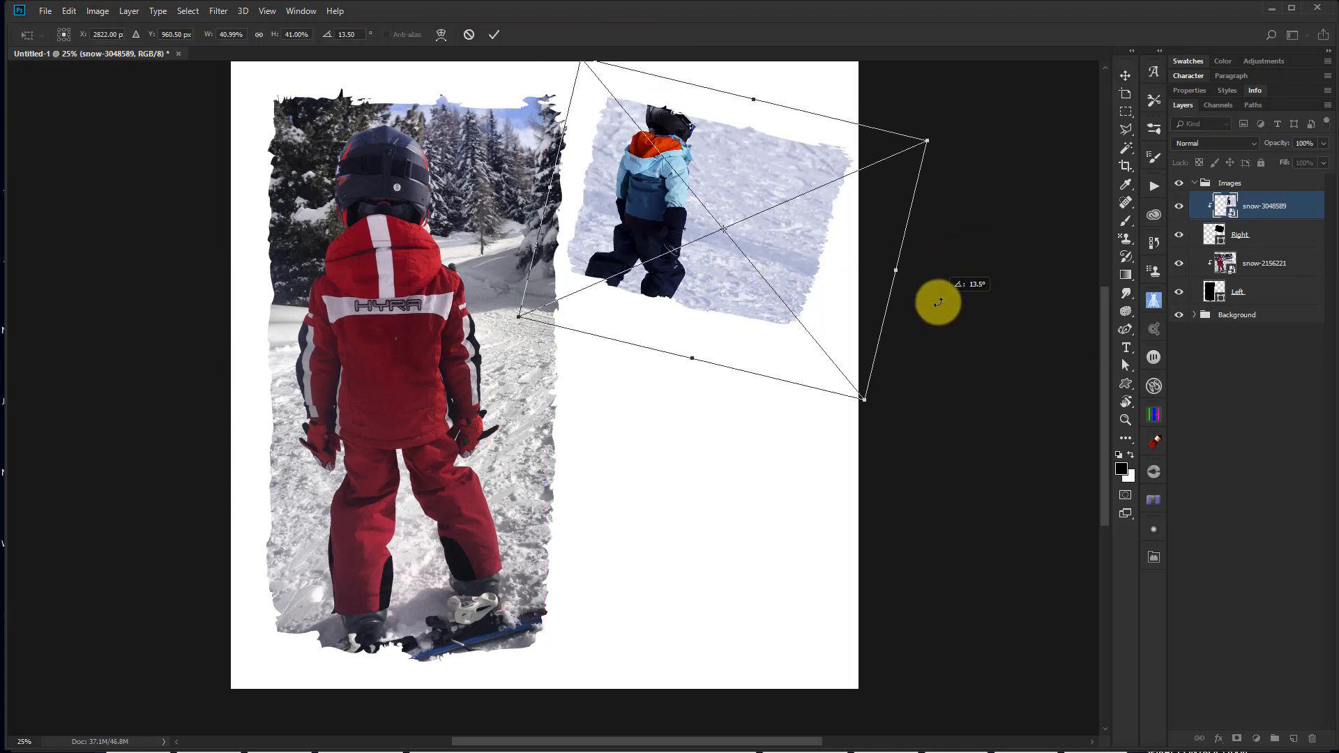
left_click_drag(807, 251, 810, 272)
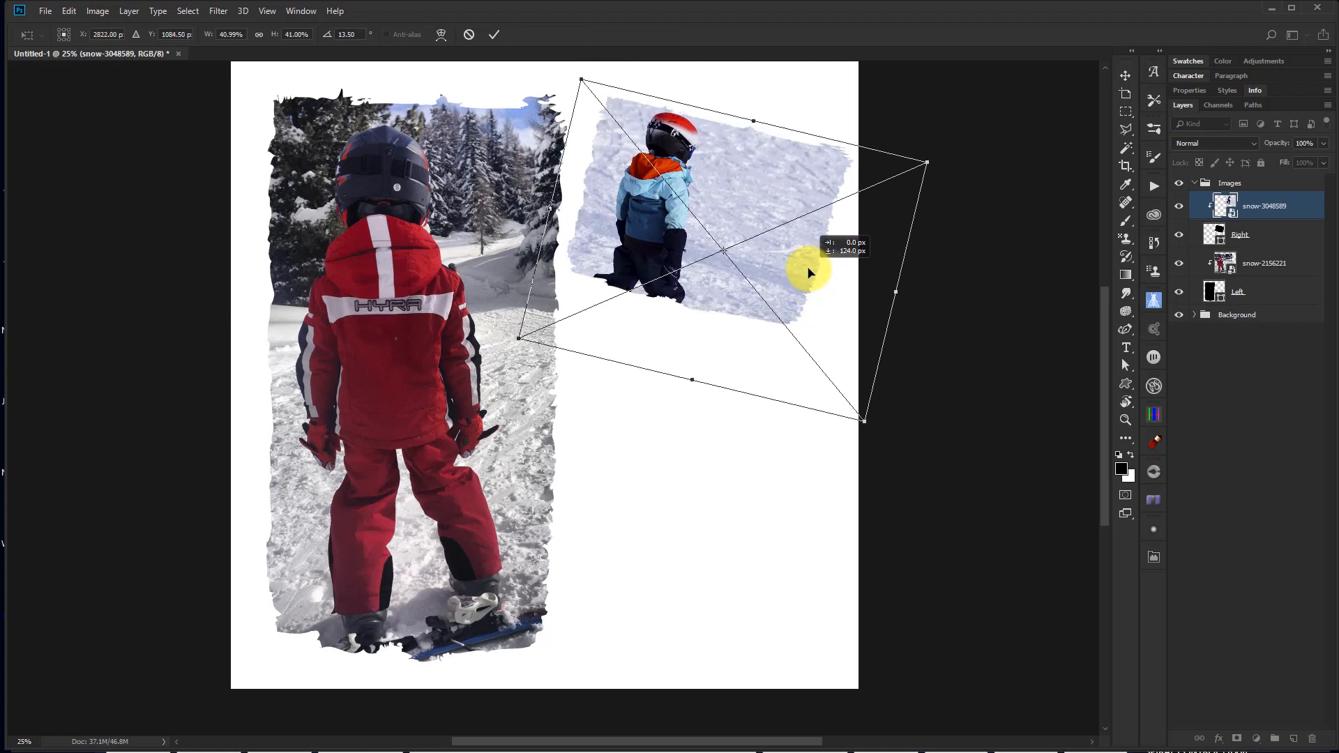
key("Return")
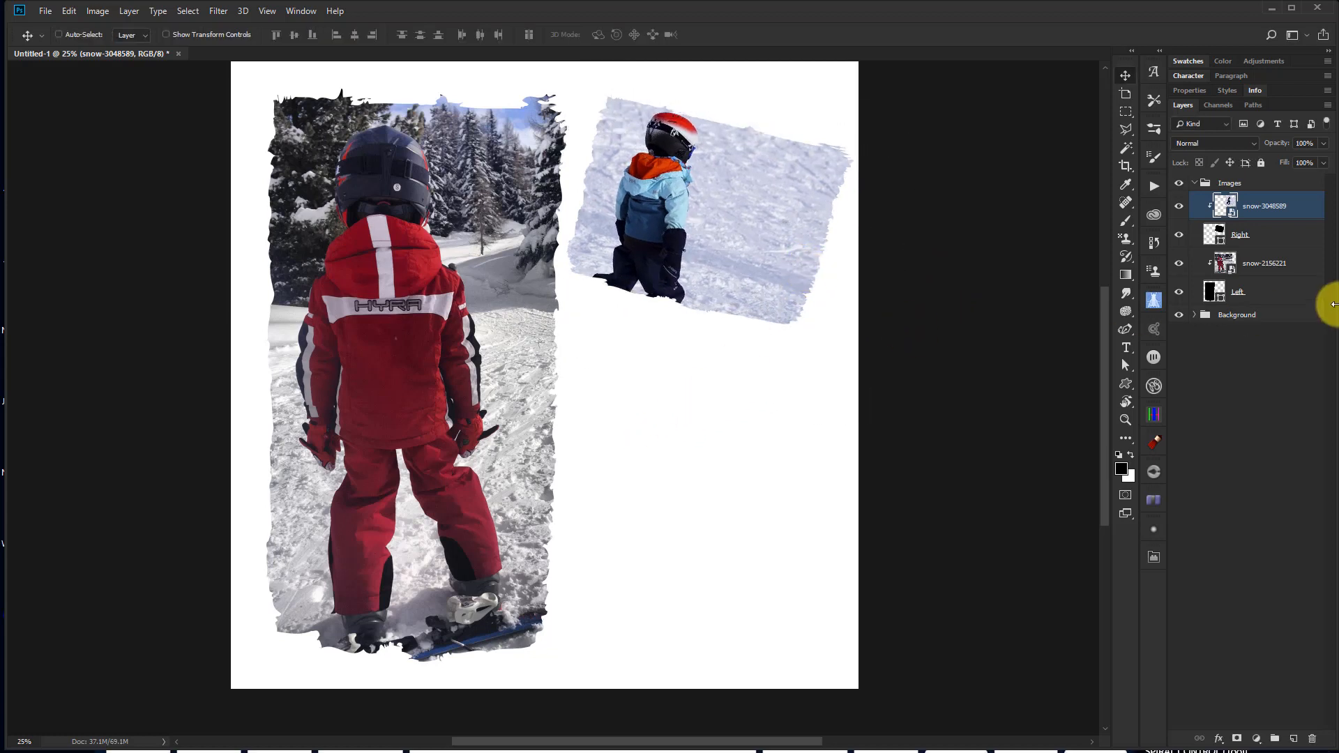
Rotate the Right shape counterclockwise until its edges are level.
left_click(1269, 234)
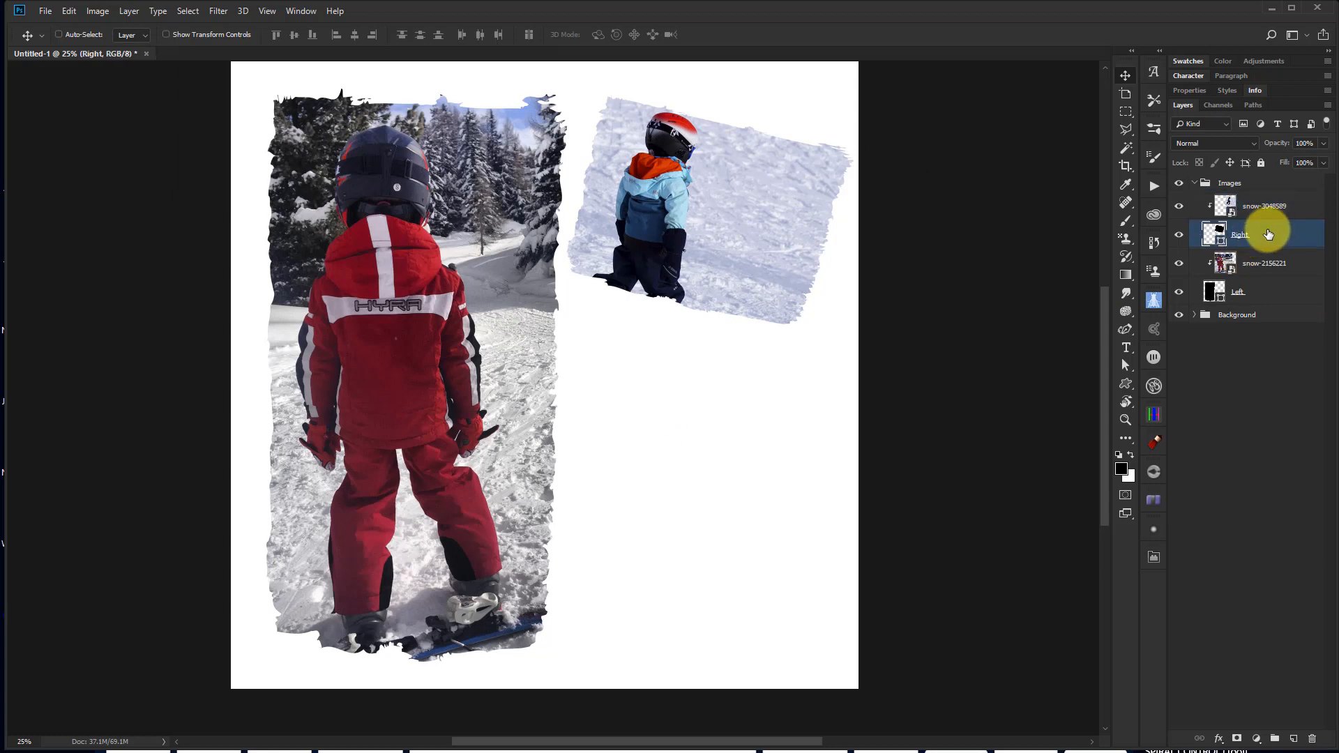
key("ctrl+t")
left_click_drag(873, 293, 891, 263)
key("Escape")
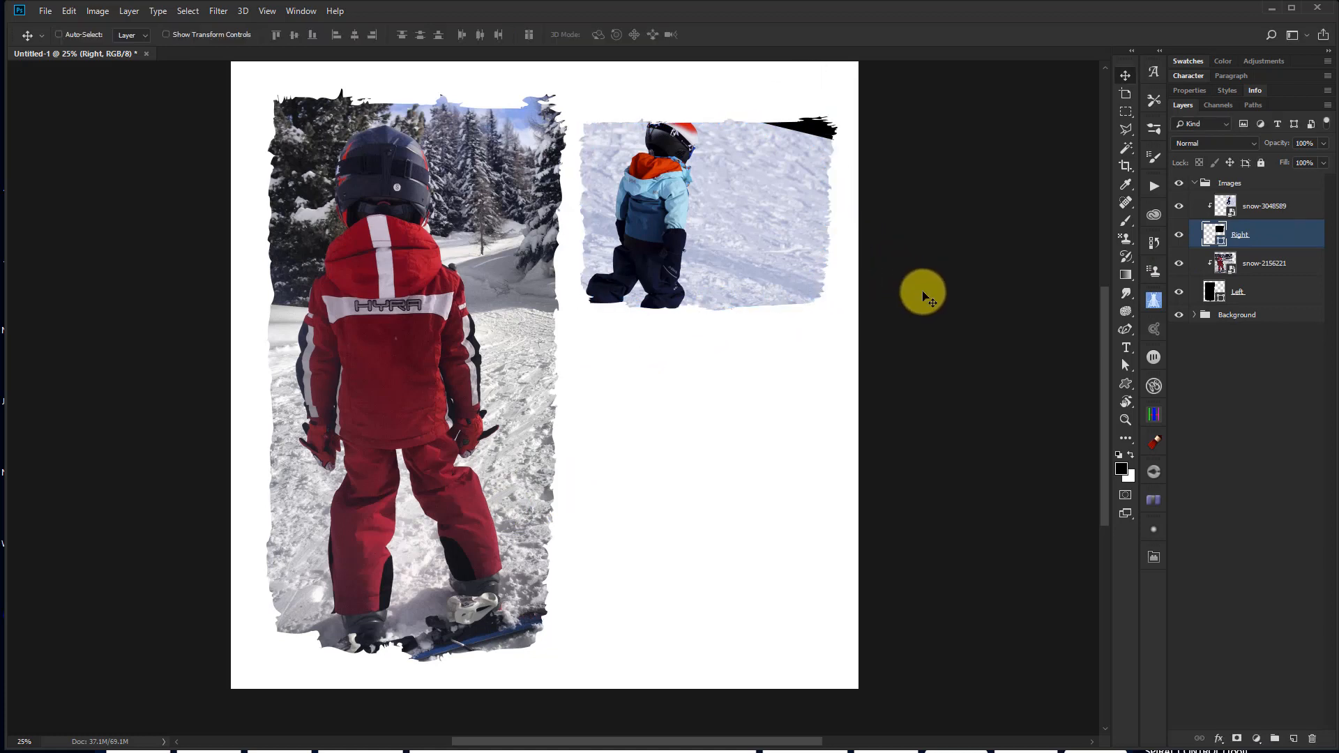
Rotate the snow-3048589 photo back to level and shift it right so it fills the straightened Right shape.
left_click(1280, 212)
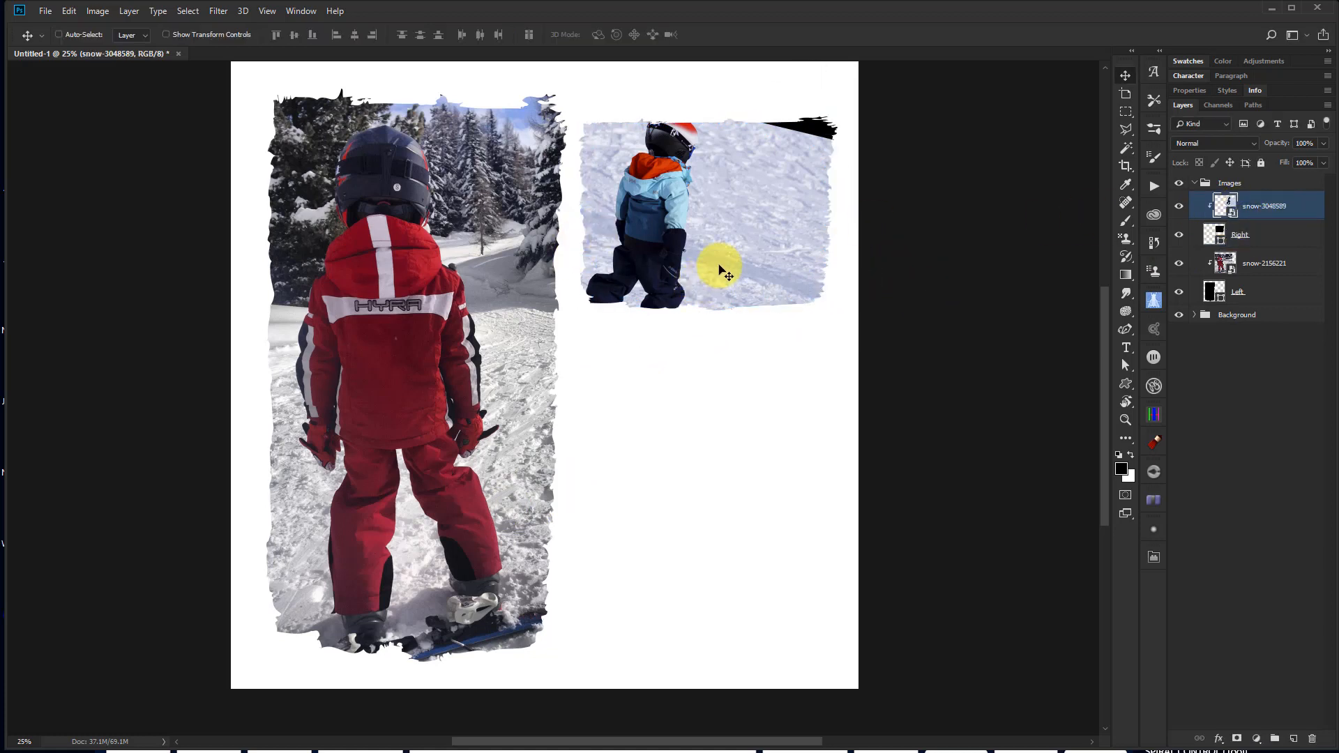
key("ctrl+t")
mouse_move(957, 261)
left_mouse_down()
mouse_move(963, 305)
mouse_move(972, 239)
mouse_move(973, 259)
mouse_move(946, 259)
left_mouse_up()
left_click_drag(810, 245, 837, 248)
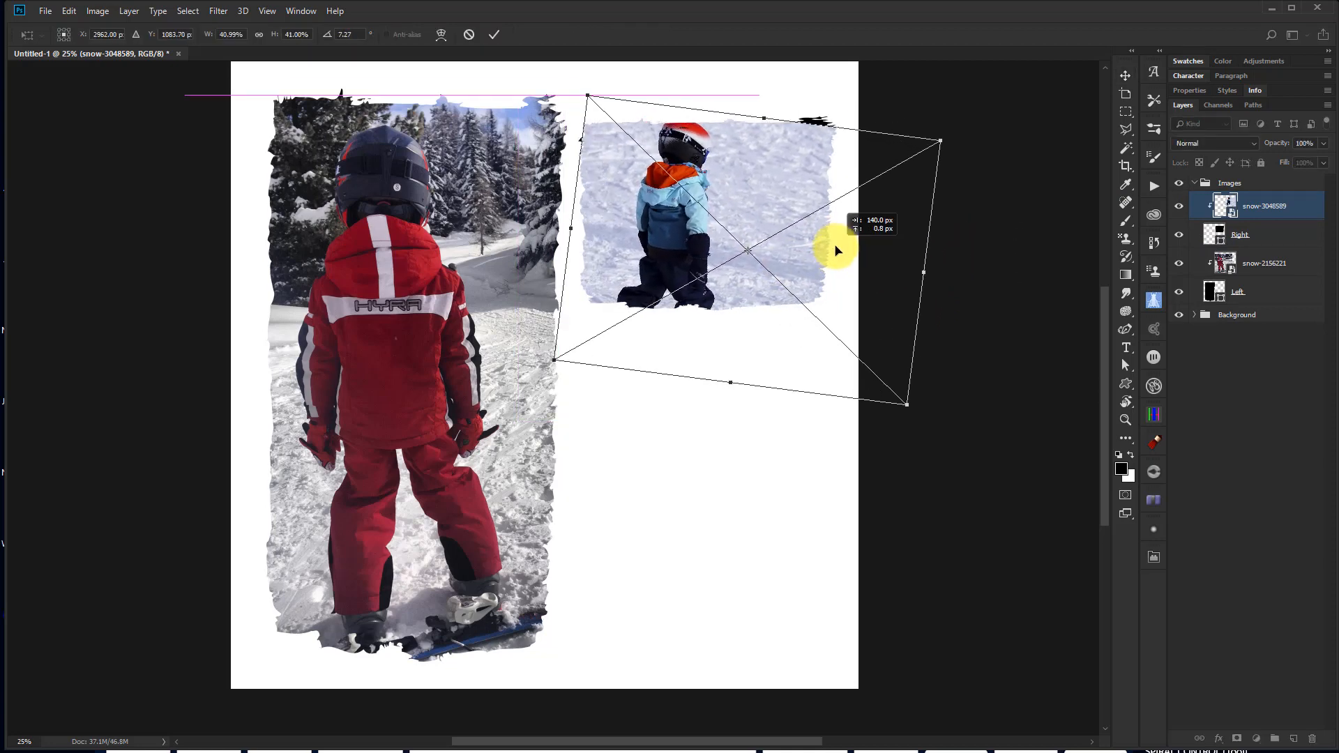
mouse_move(951, 302)
left_mouse_down()
mouse_move(962, 267)
mouse_move(949, 275)
left_mouse_up()
key("Return")
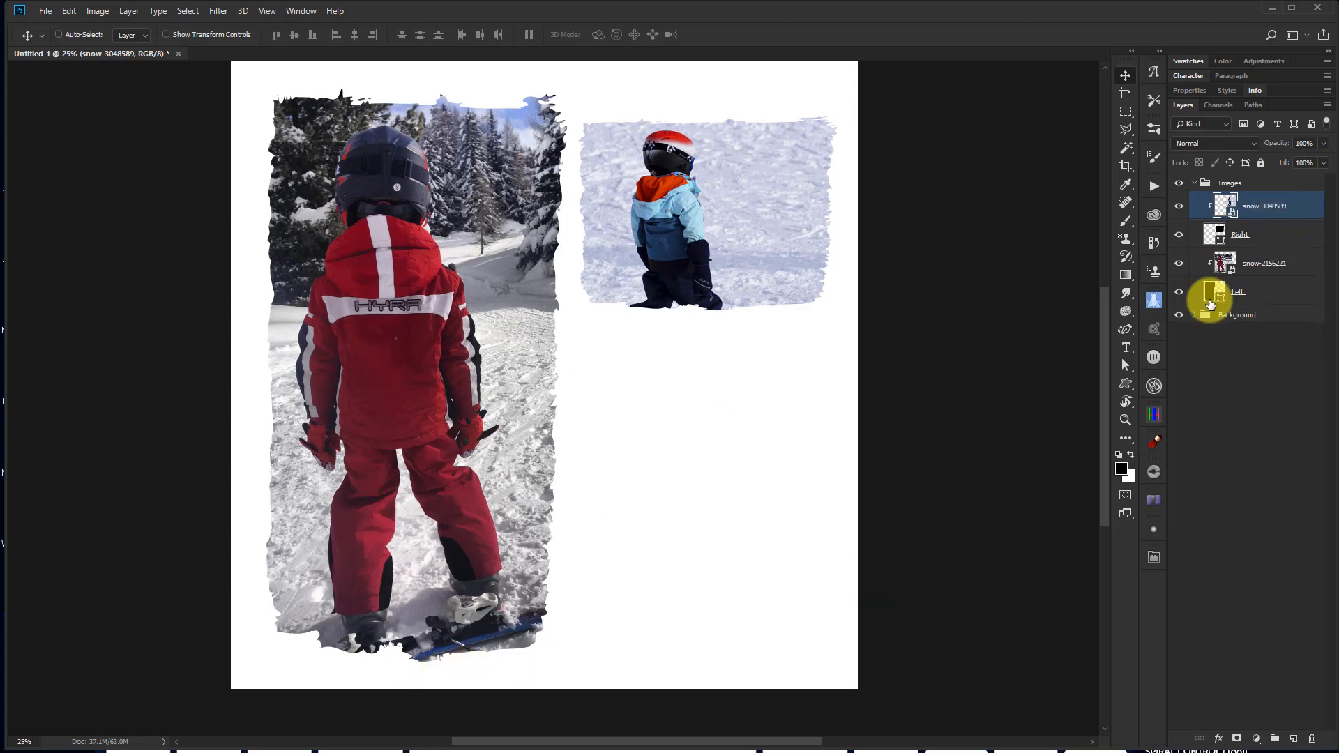
Replace the snow-3048589 photo with boy-1835416.jpg from Bridge, clipped to the Right shape with the skier's head and shoulders inside.
key("Delete")
key("alt+Tab")
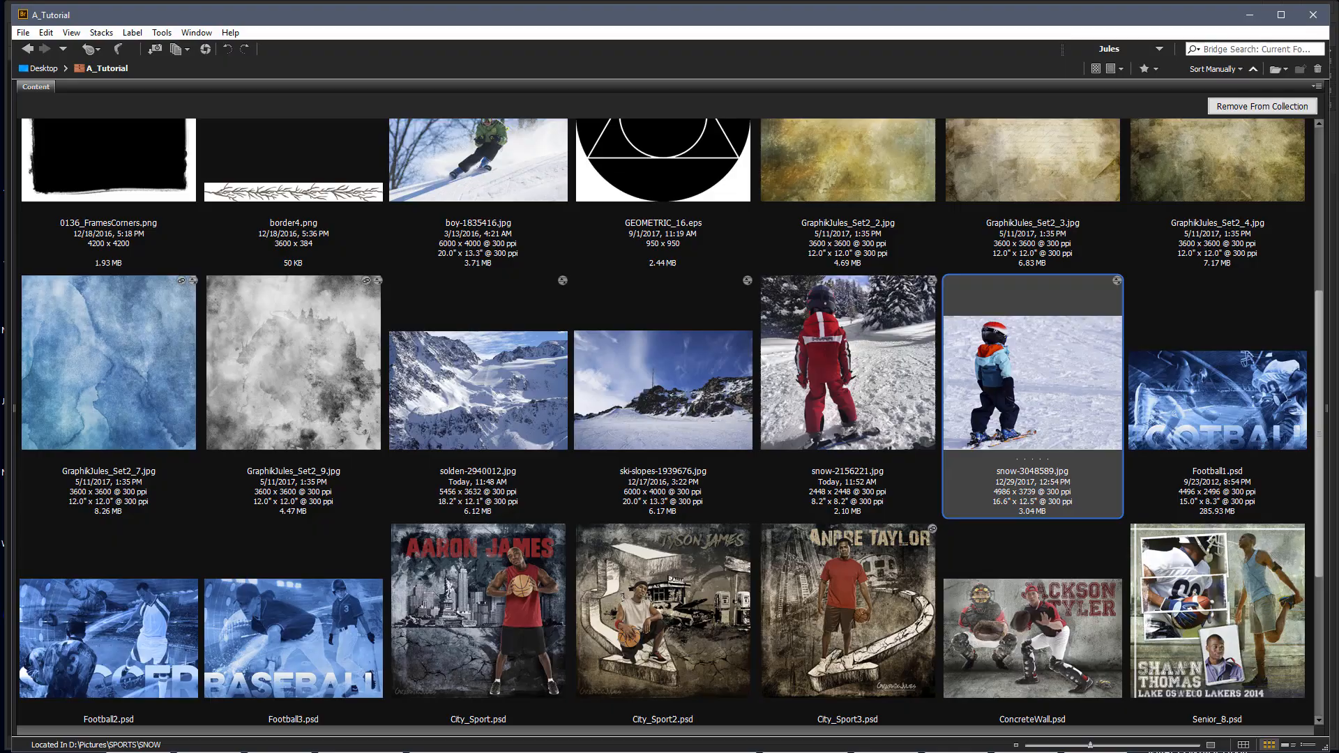
left_click(475, 203)
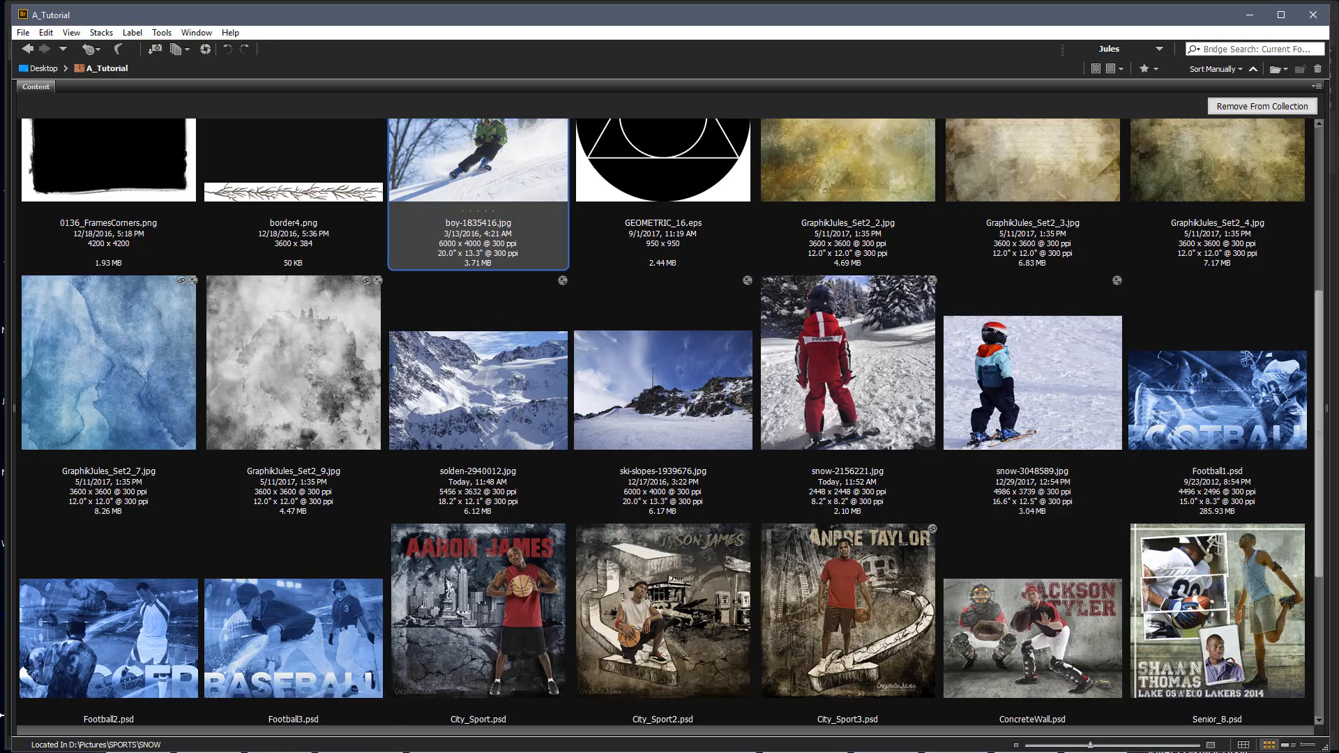
key("ctrl+o")
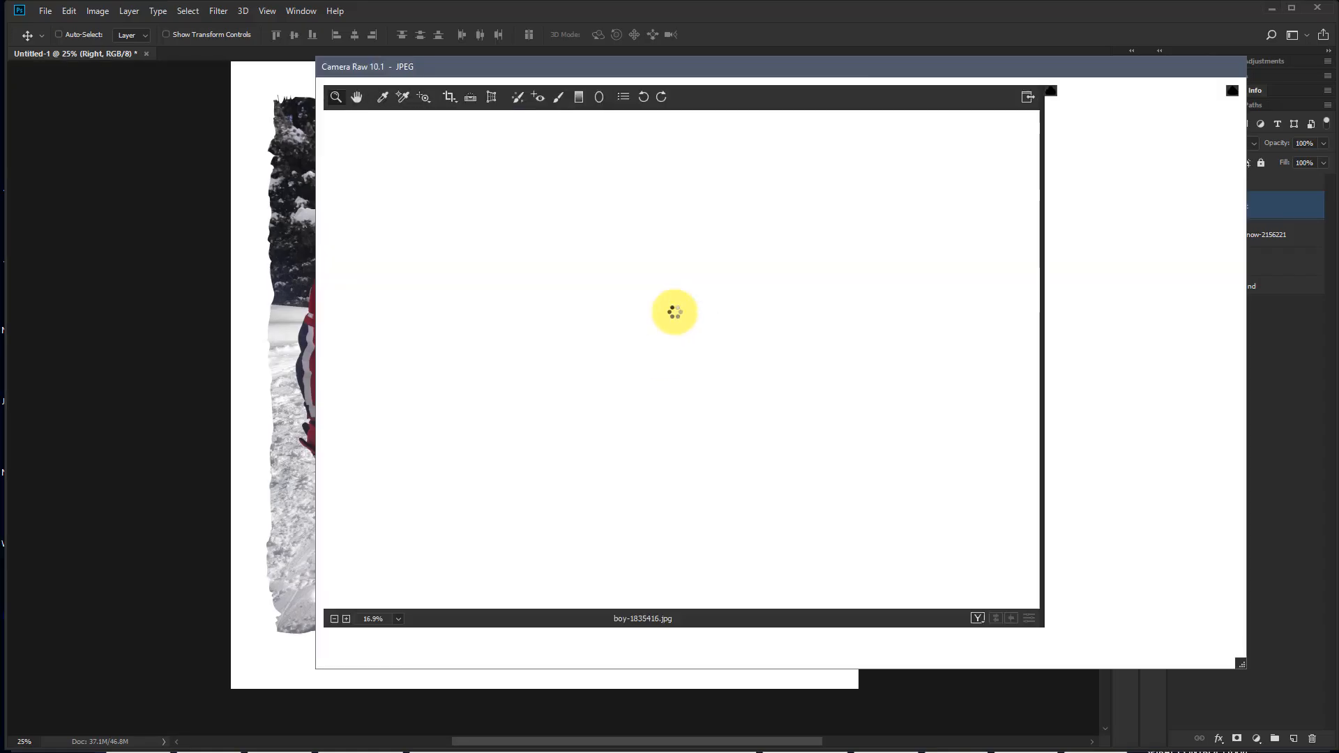
key("Return")
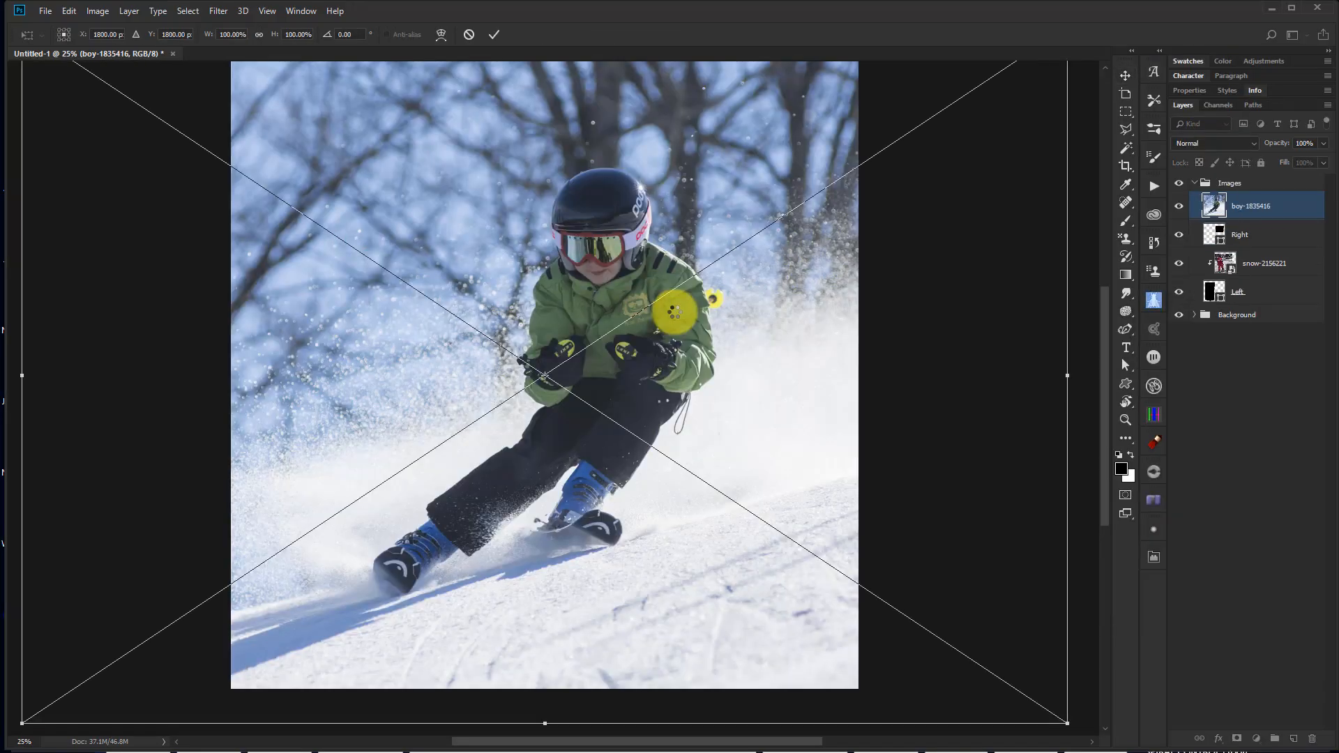
key("Return")
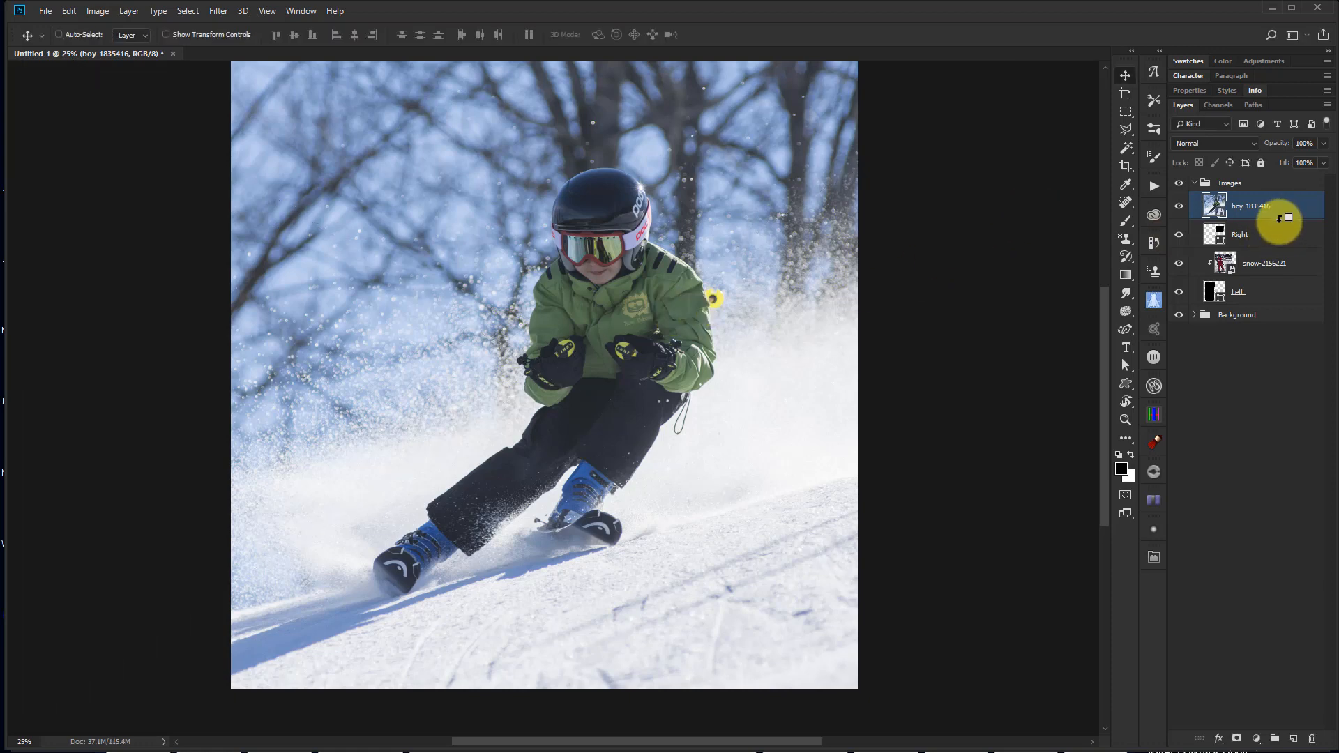
left_click(1281, 218, "alt")
left_click_drag(687, 230, 758, 242)
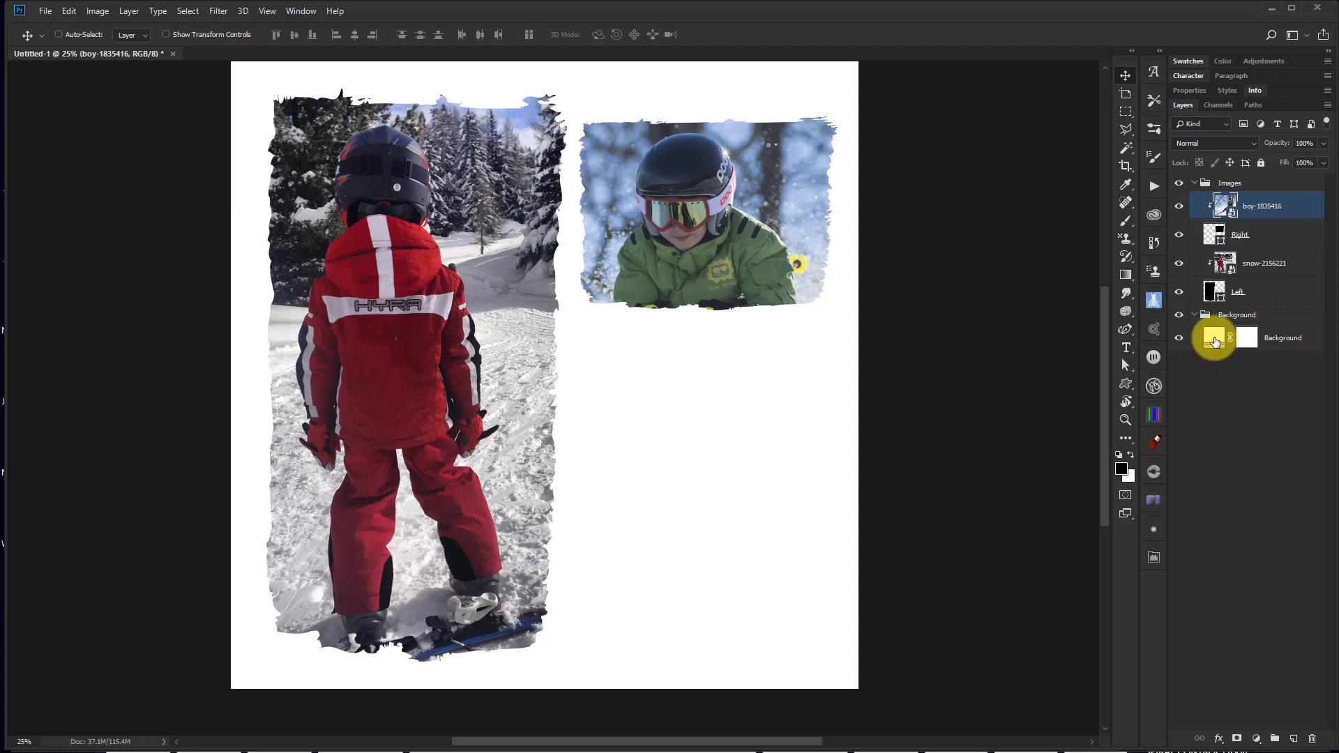
Recolor the Background fill layer to dark navy 1e2632, sampled from the helmet of the skier in green.
double_click(1215, 341)
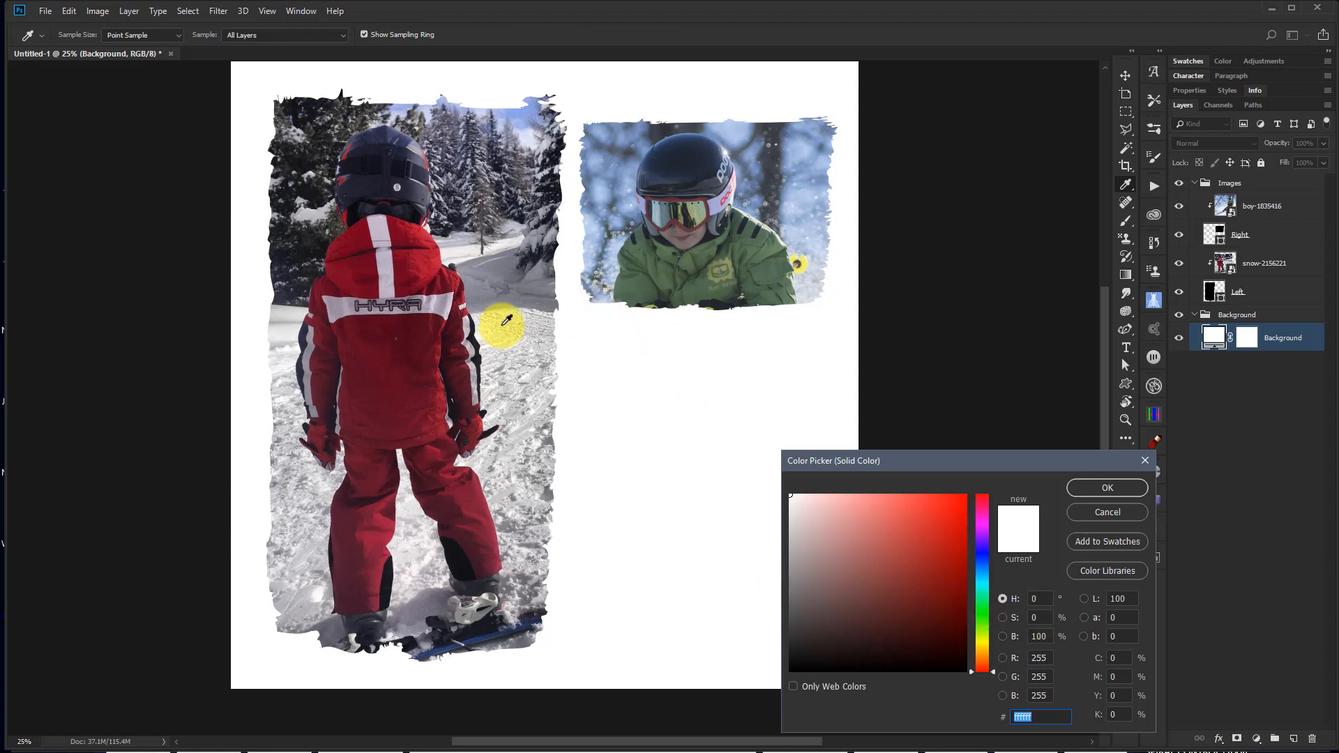
left_click(517, 291)
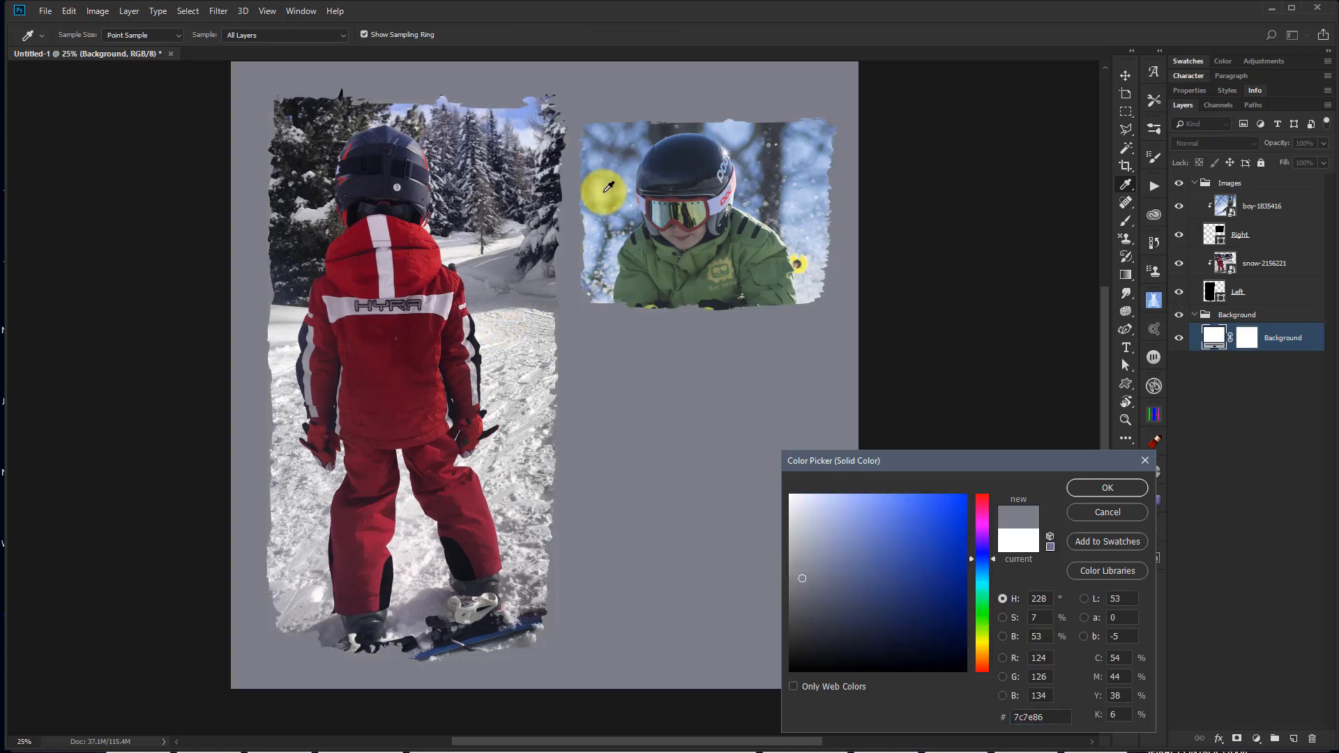
left_click(612, 179)
left_click(685, 147)
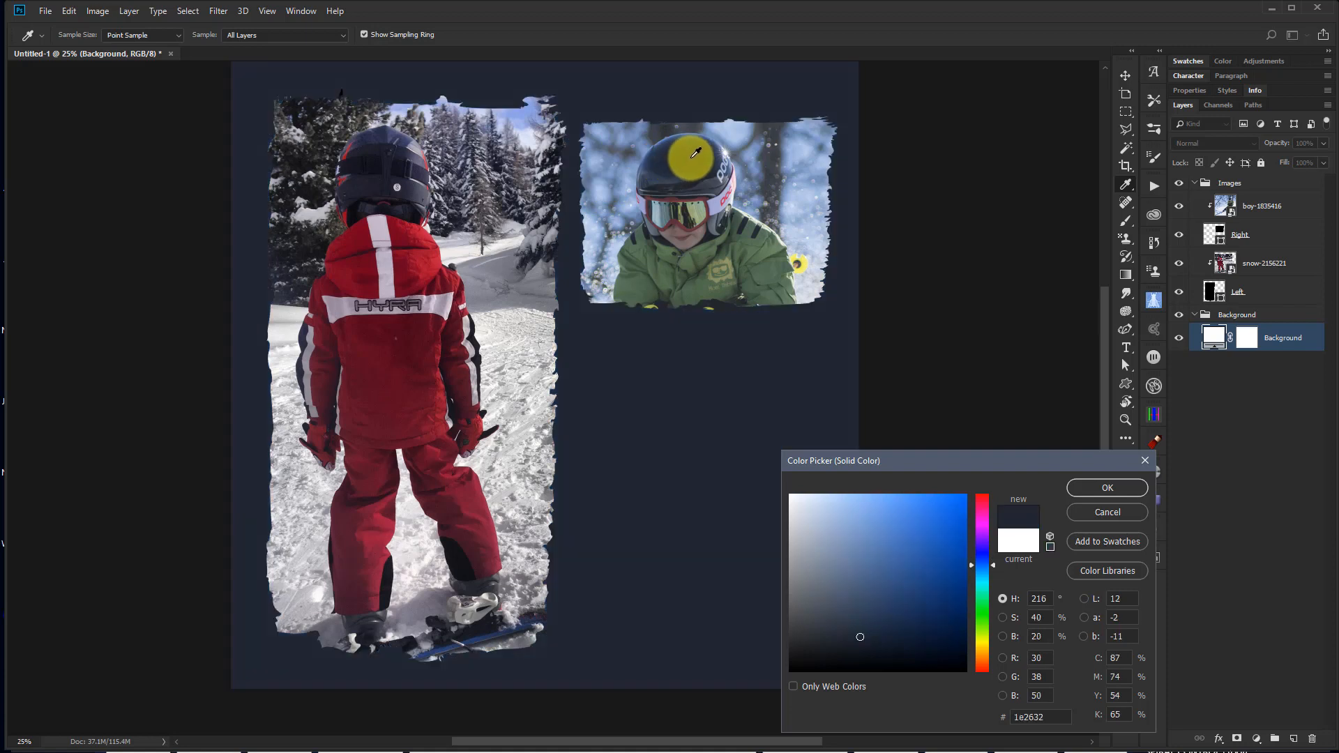
left_click(1126, 487)
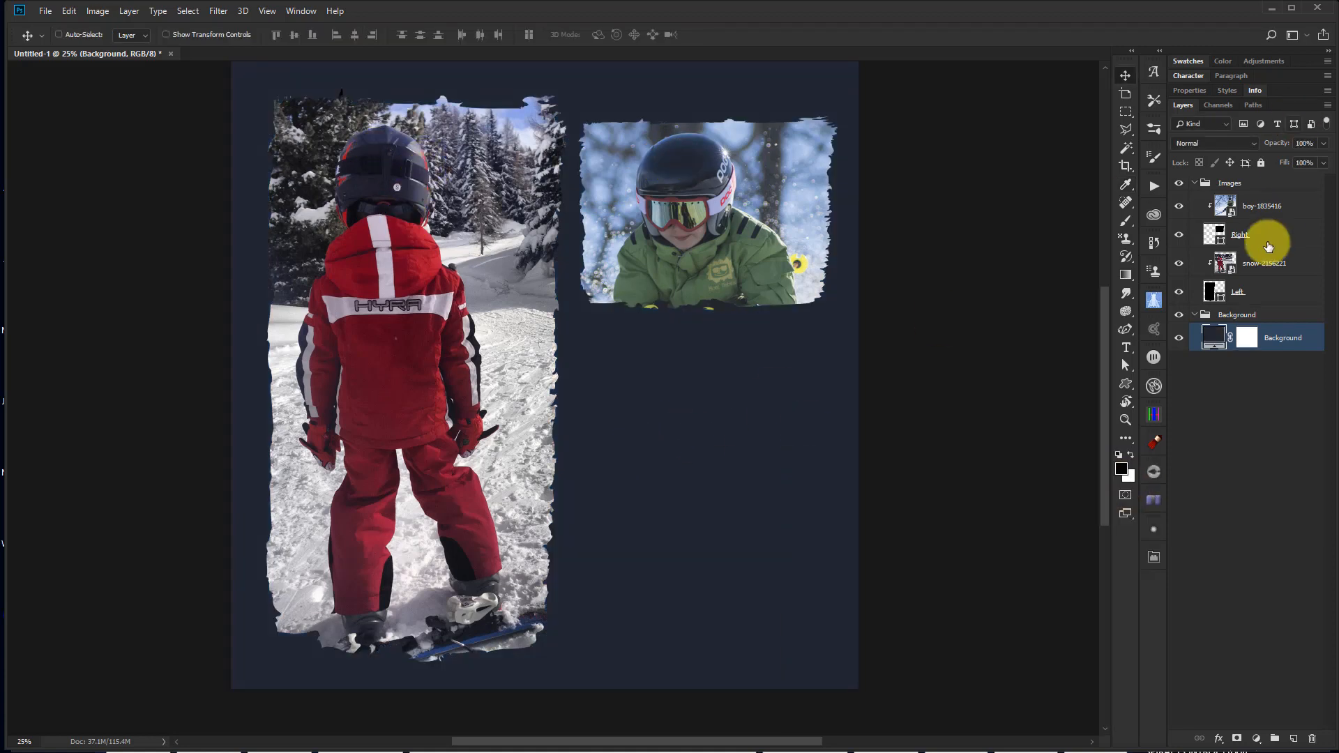
Place the GraphikJules_Set2_7.jpg texture from Bridge into the Background group above the color fill, at 100% opacity.
left_click(1195, 314)
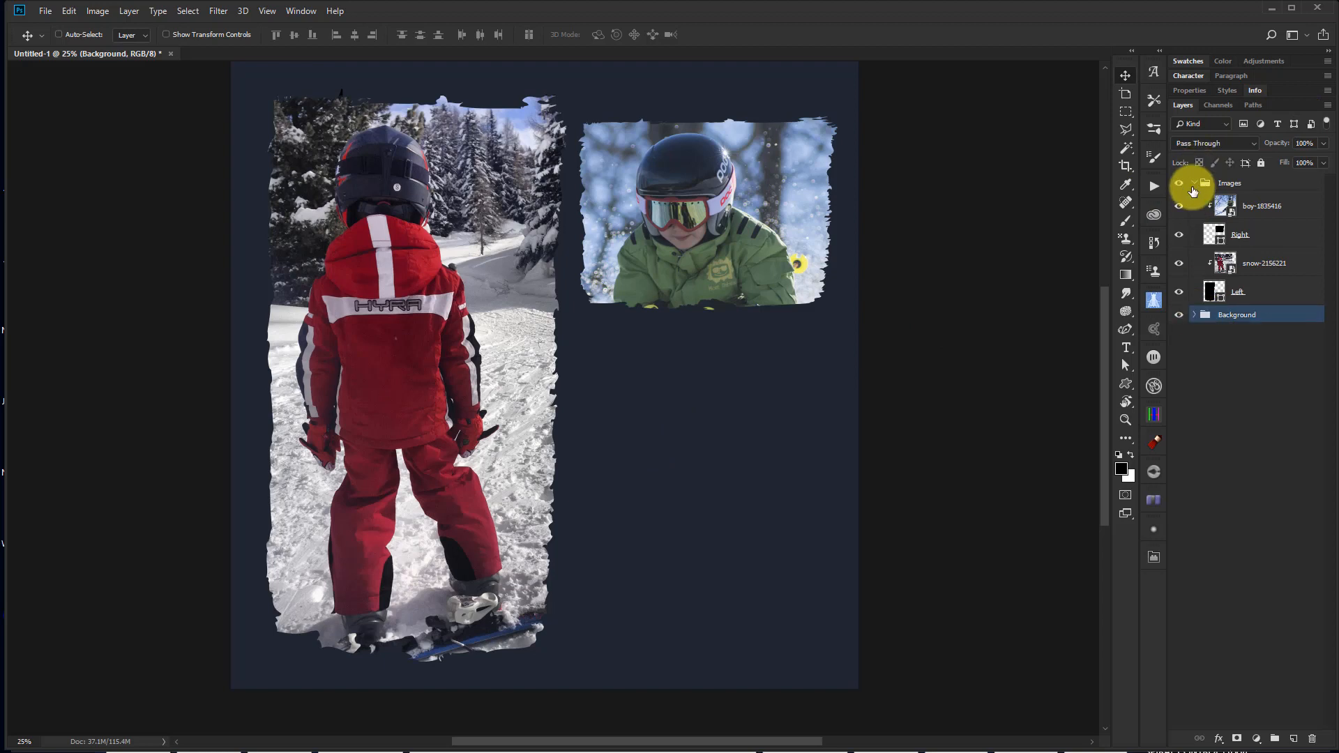
left_click(1195, 186, "ctrl")
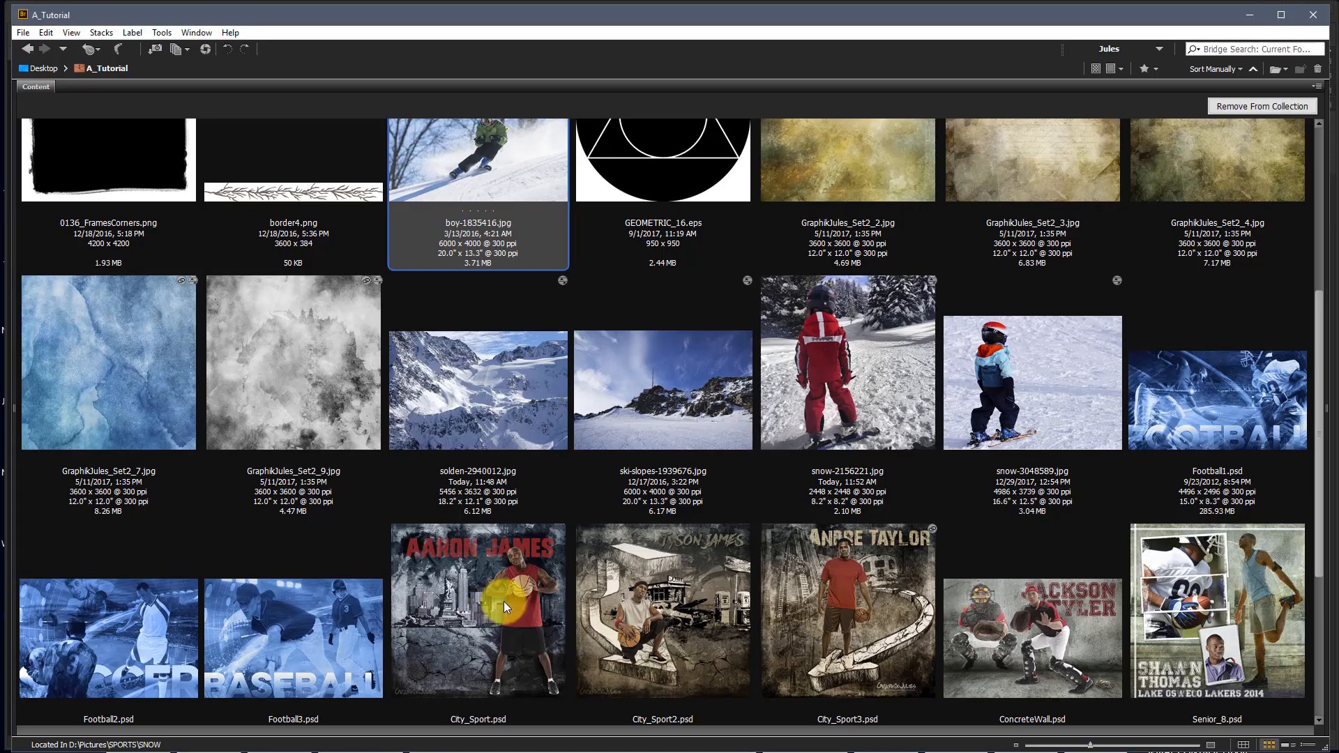
left_click(135, 403)
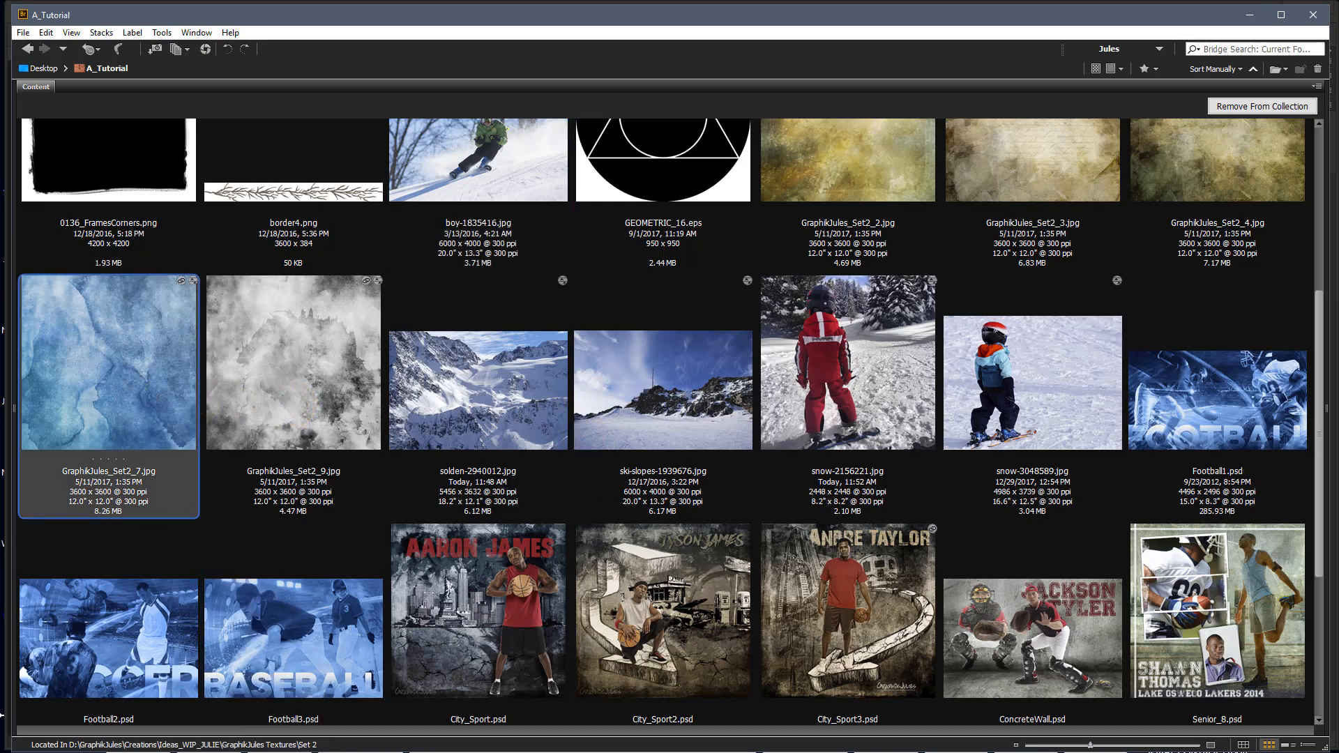
key("ctrl+r")
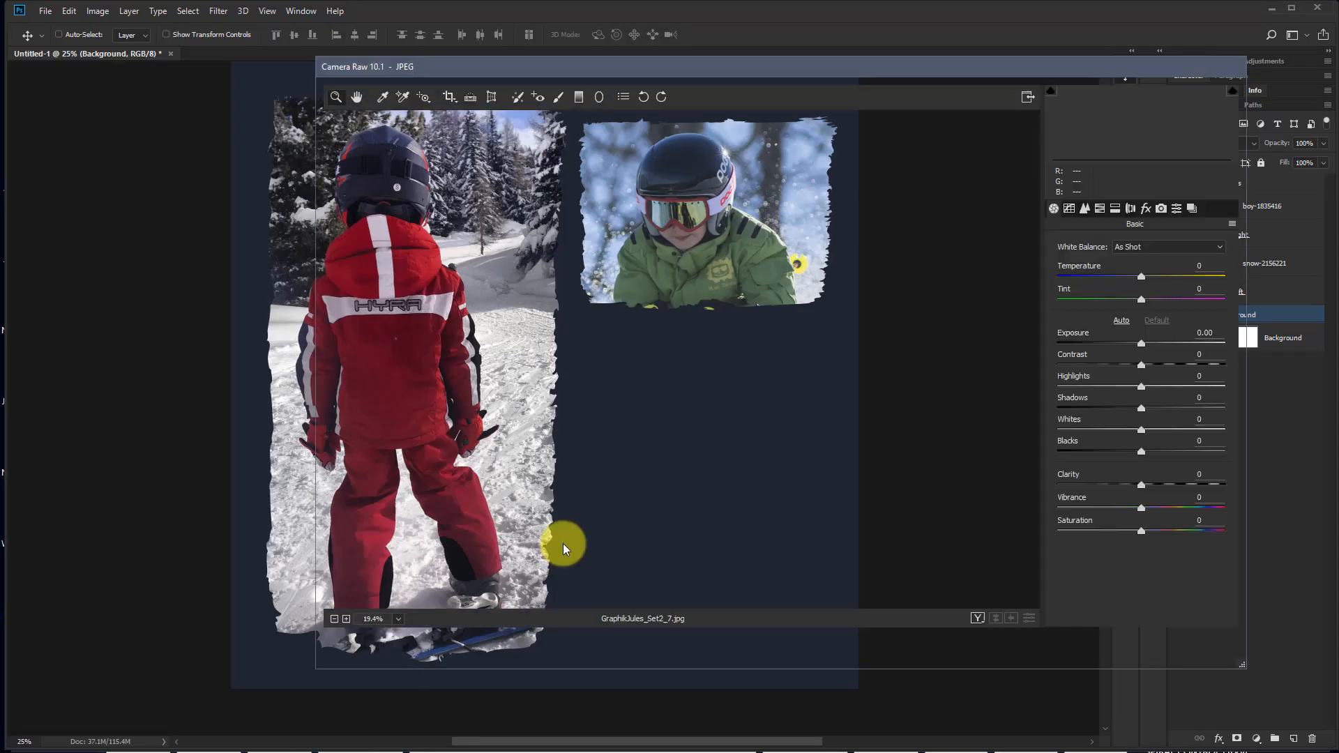
key("Return")
key("Return")
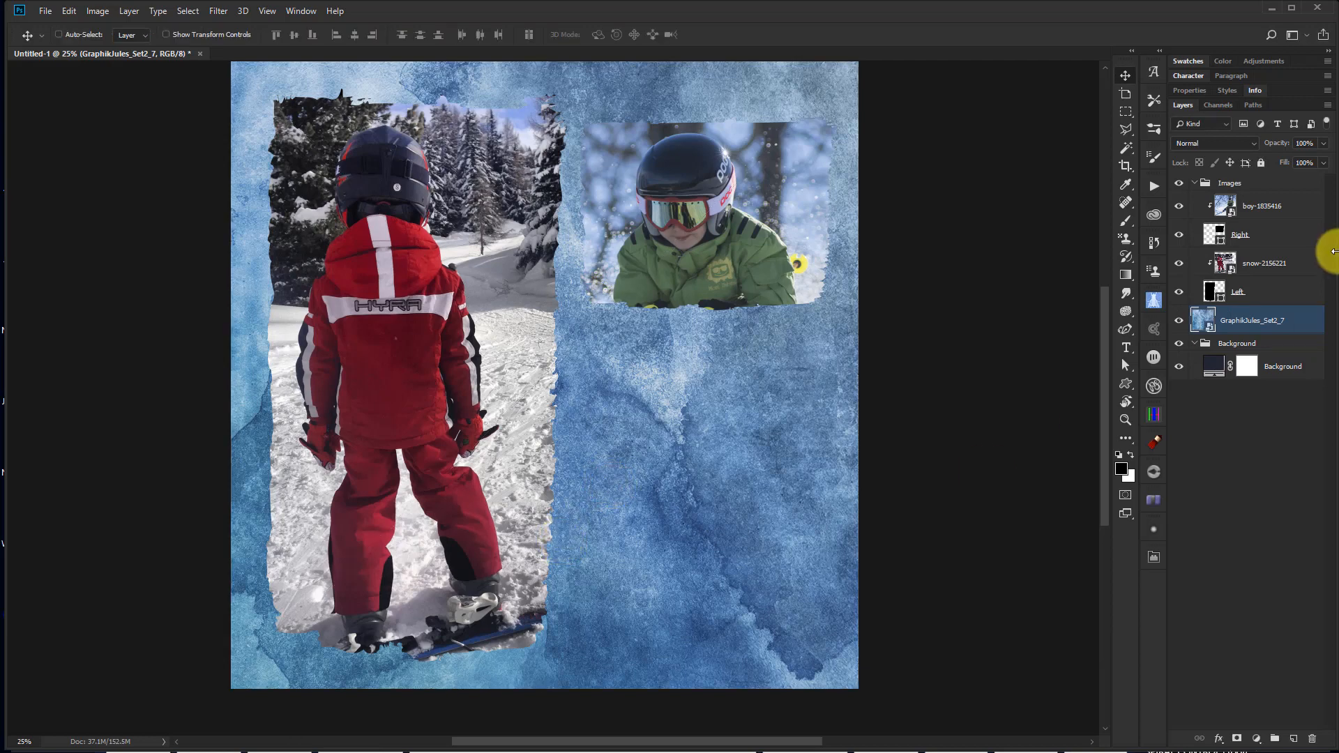
left_click_drag(1268, 331, 1267, 352)
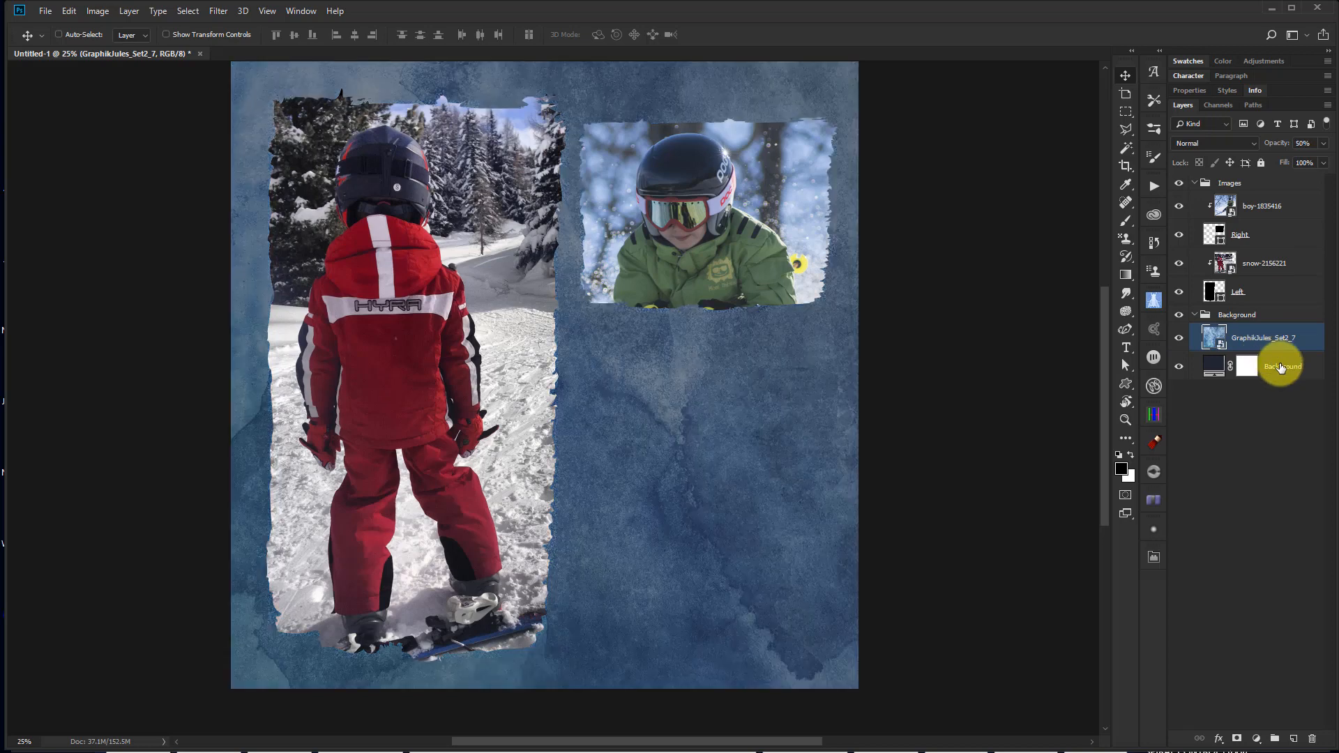
key("0")
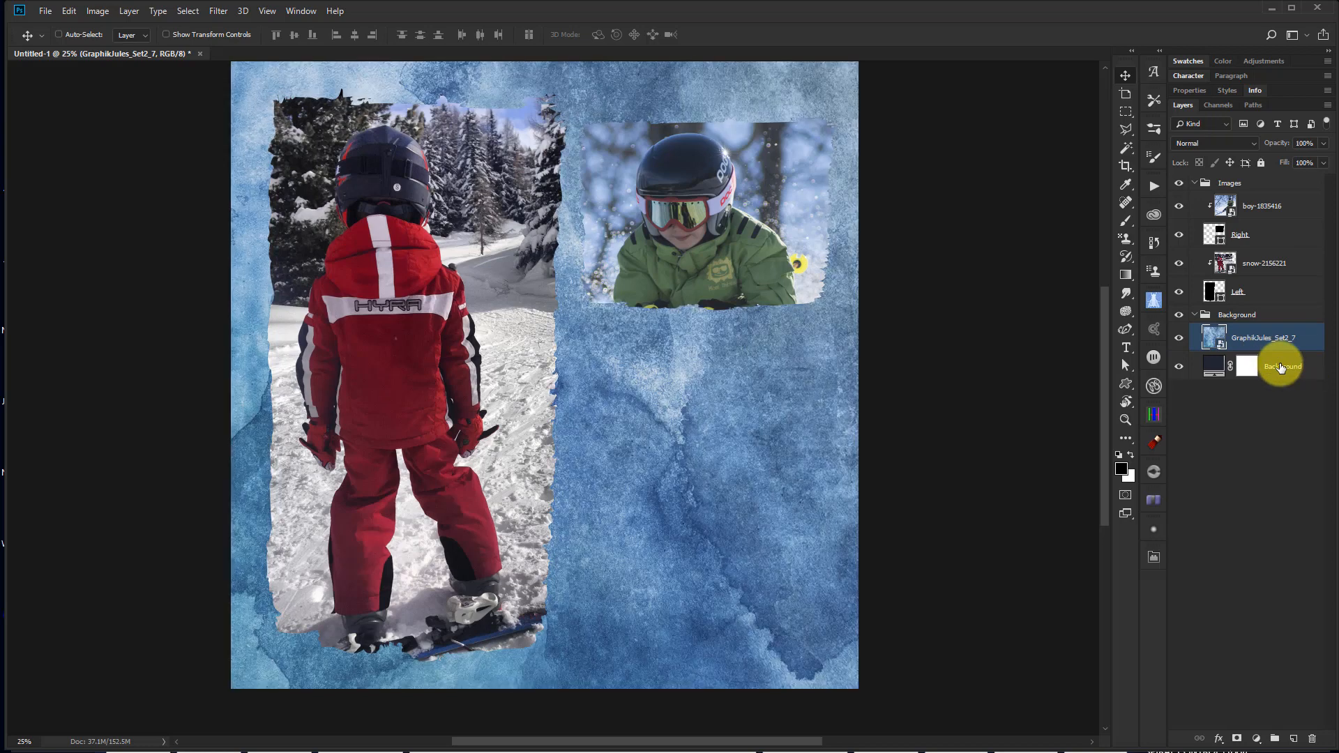
Place ski-slopes-1939676.jpg from Bridge above the texture, shift it right and set its opacity to 56%.
key("alt+Tab")
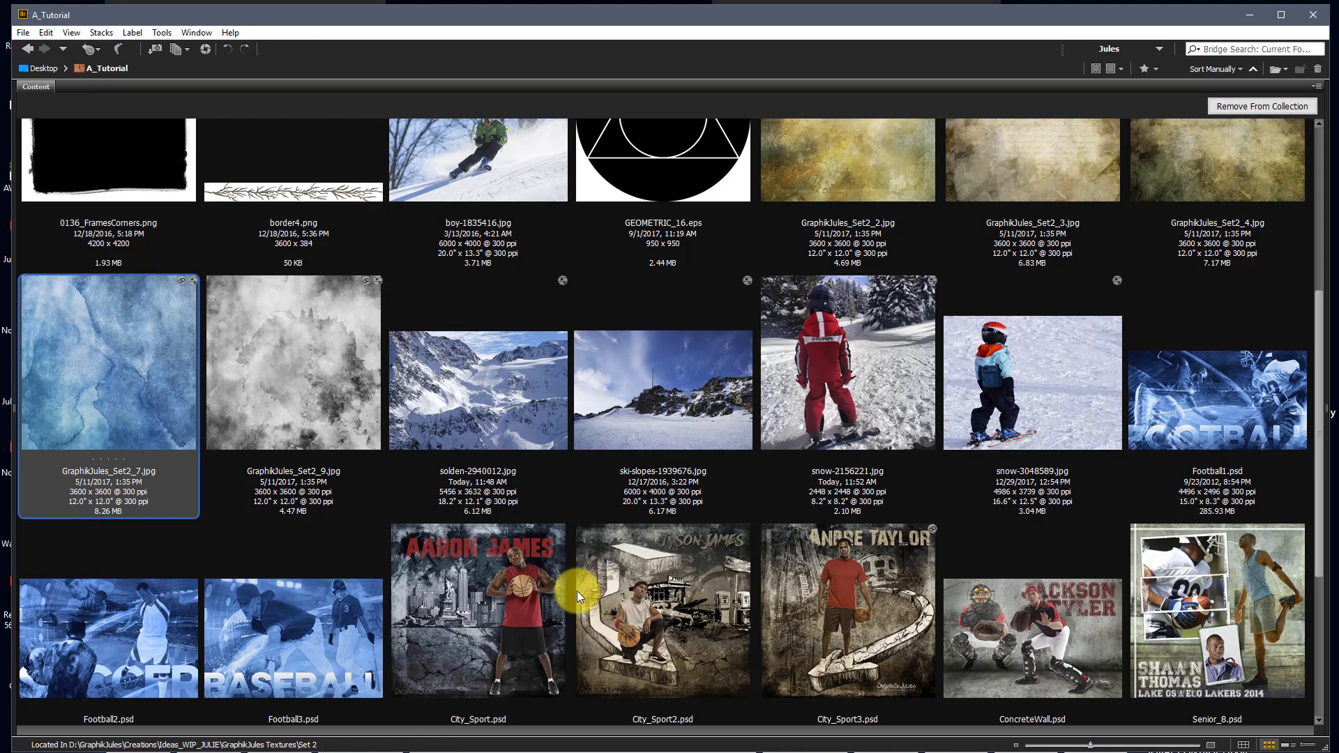
left_click(670, 378)
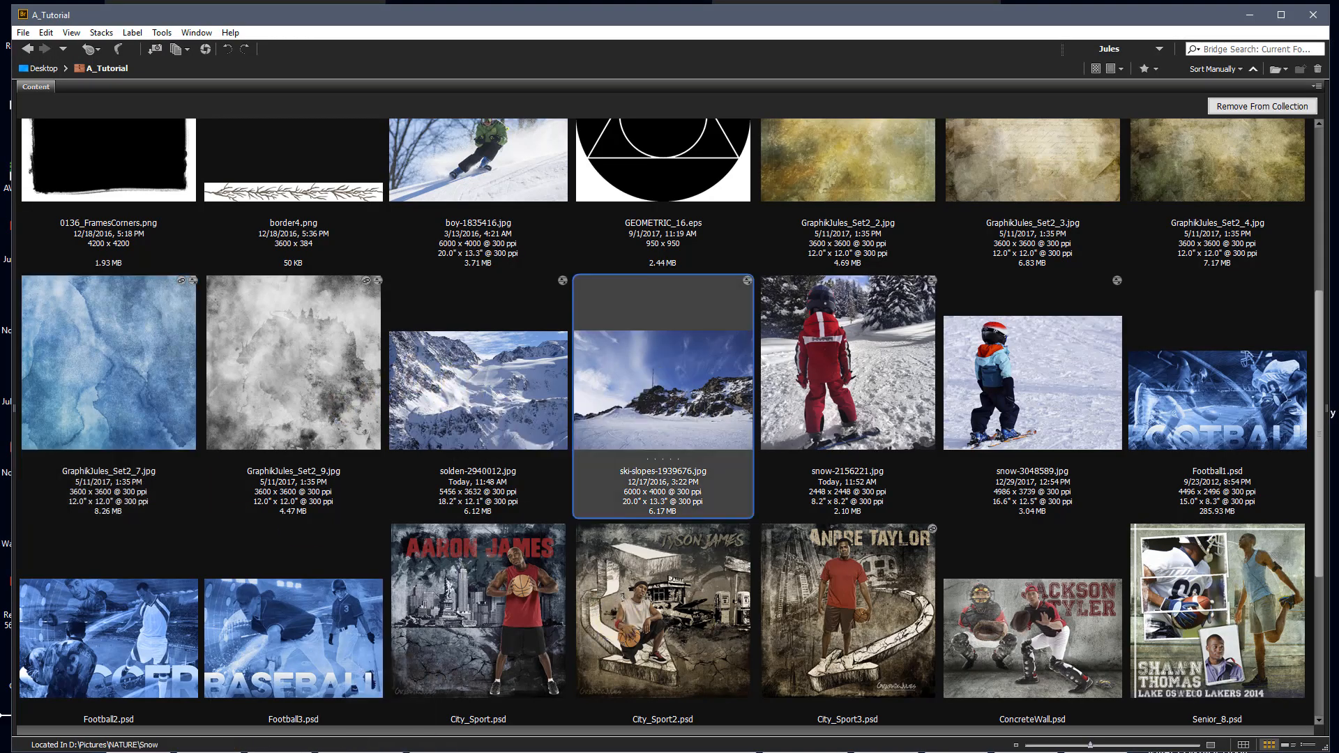
key("alt+Tab")
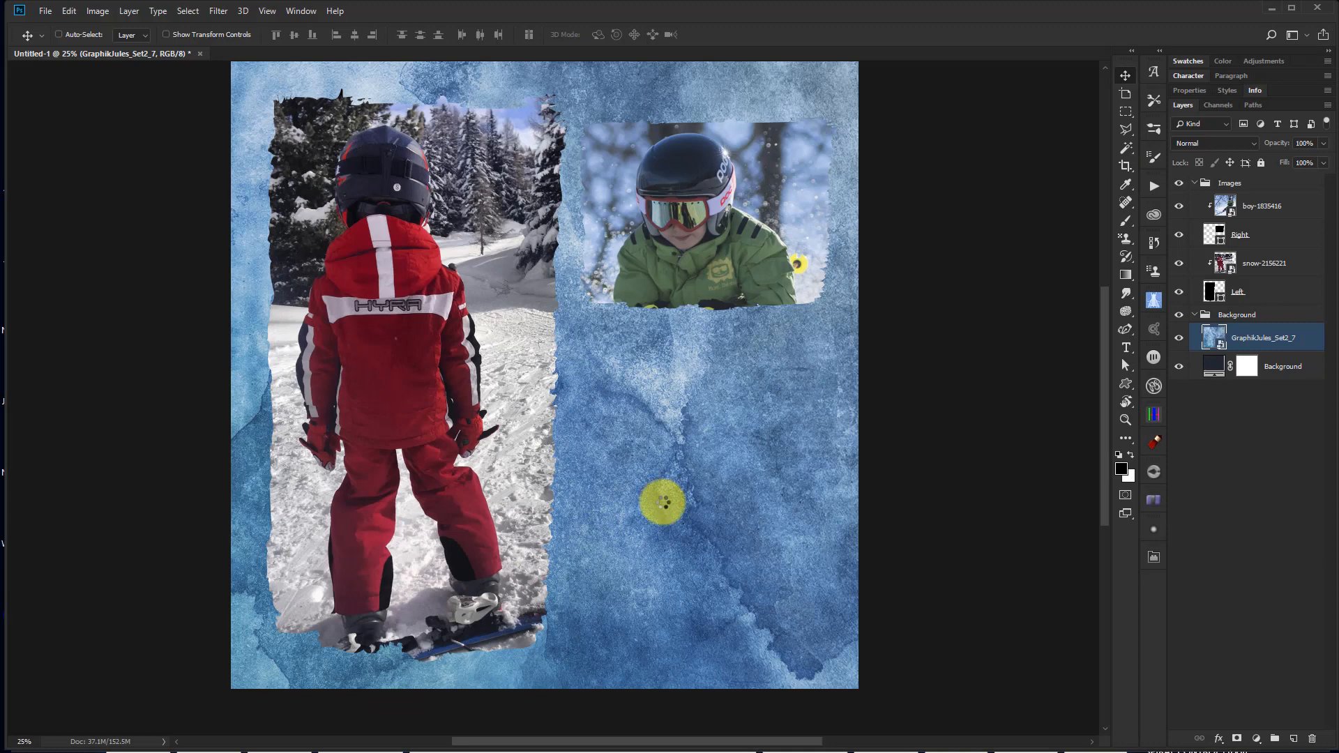
key("Return")
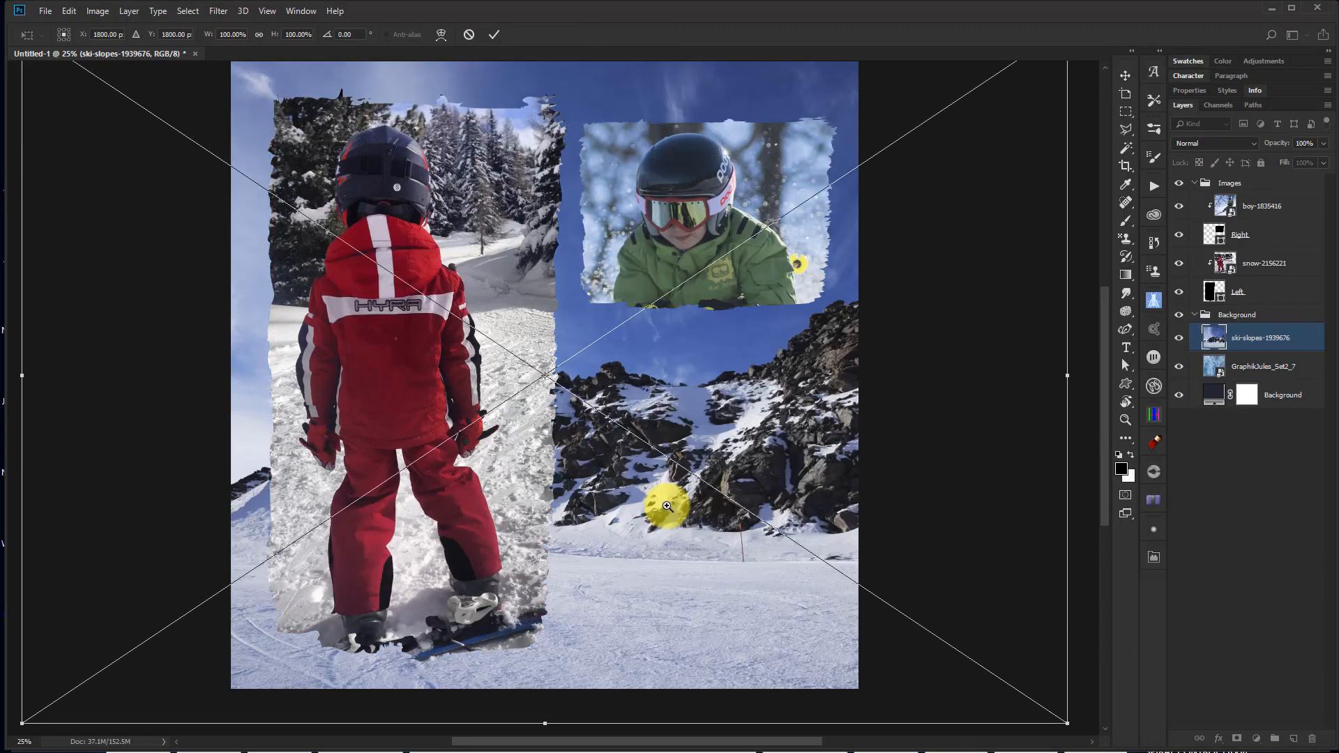
key("Return")
left_click_drag(604, 547, 746, 549)
key("5")
key("6")
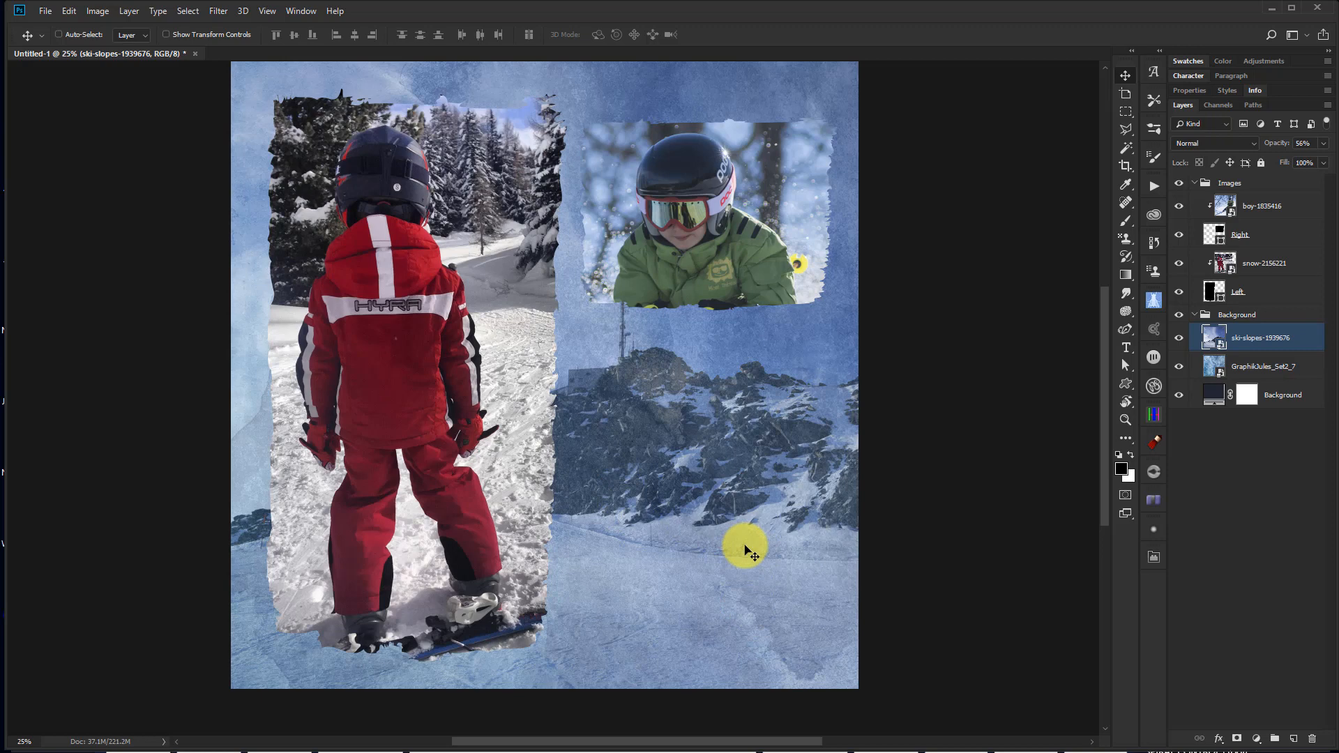
Collapse both layer groups and add centered title text between them: the child's first name in possessive form, with FIRST SKI TRIP below.
left_click(1195, 315)
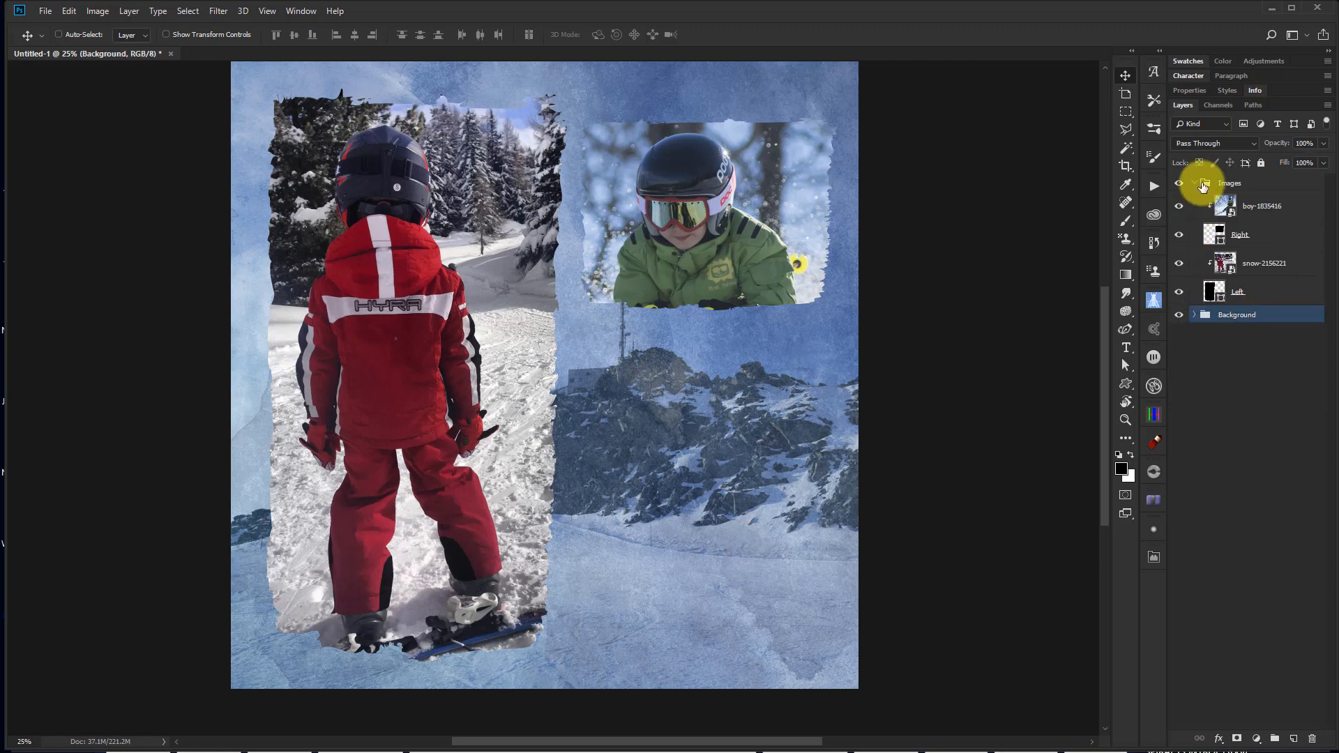
left_click(1197, 185)
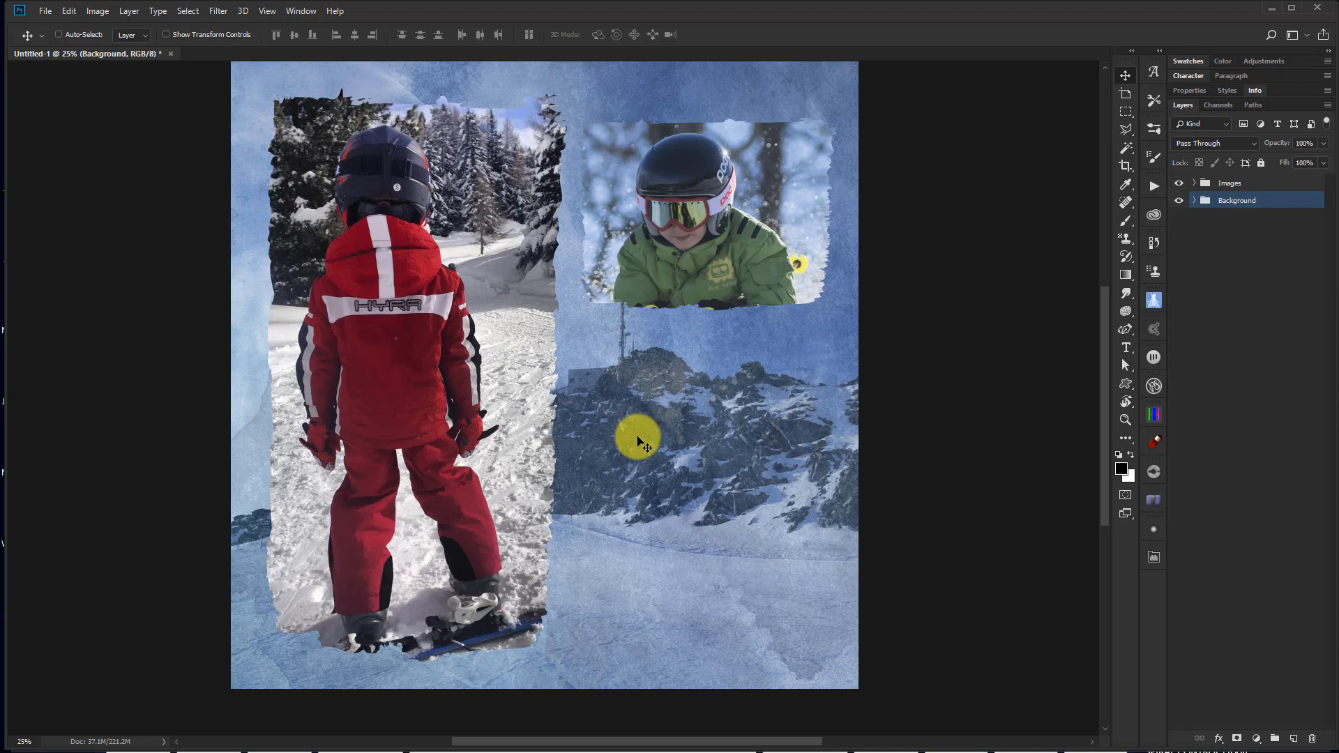
key("t")
left_click(610, 386)
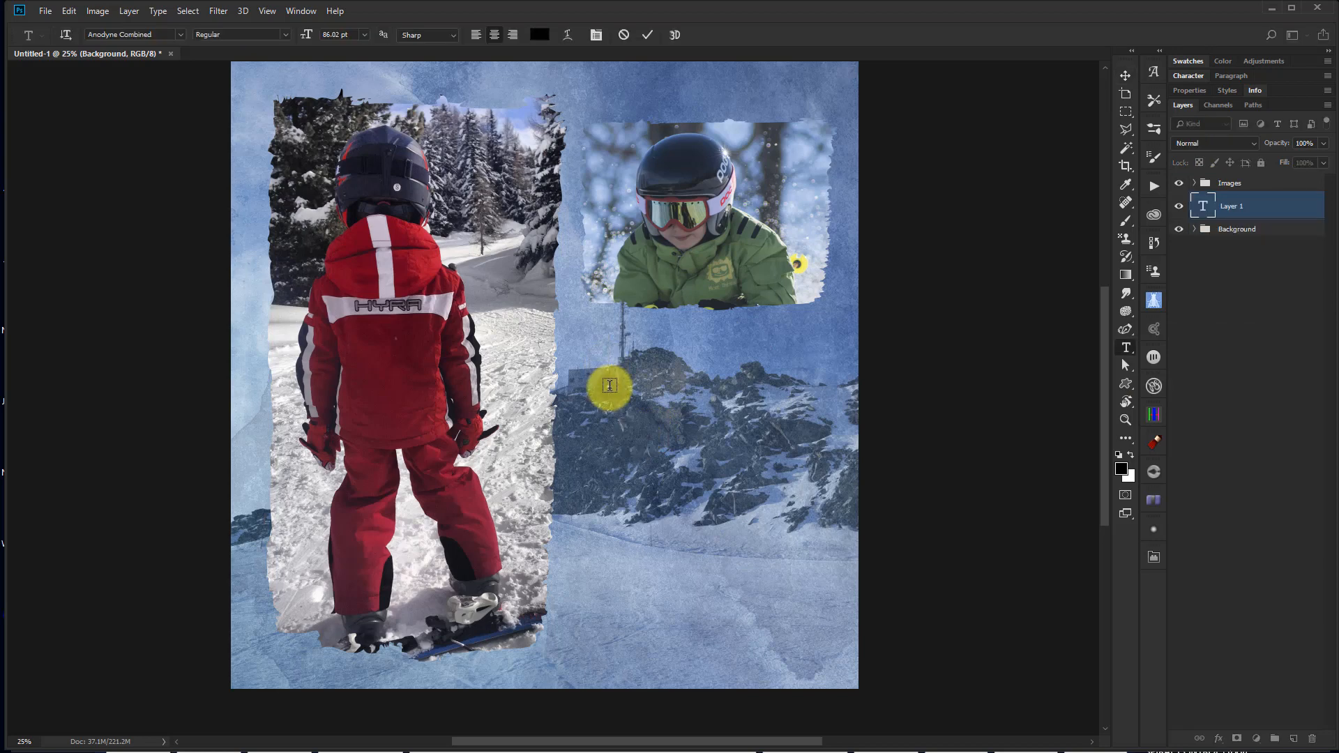
type("TYLER'S")
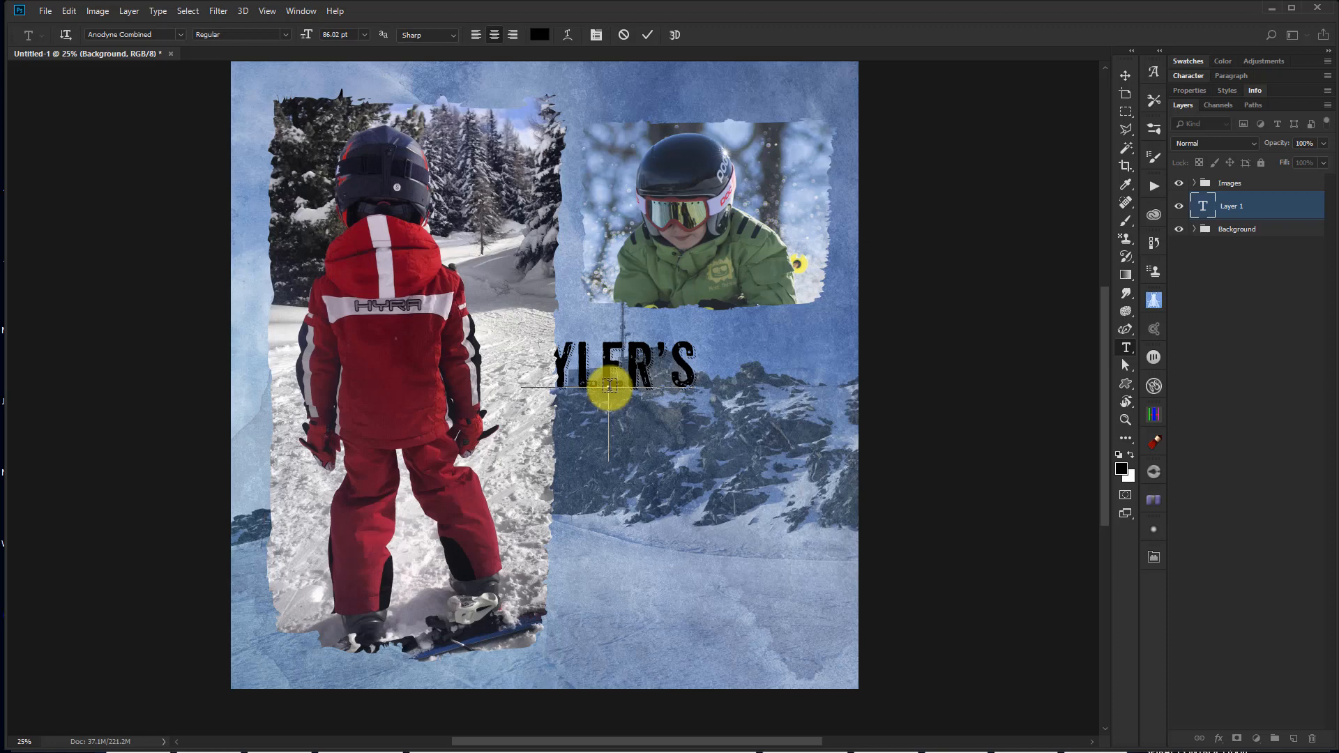
key("Return")
type("FIR")
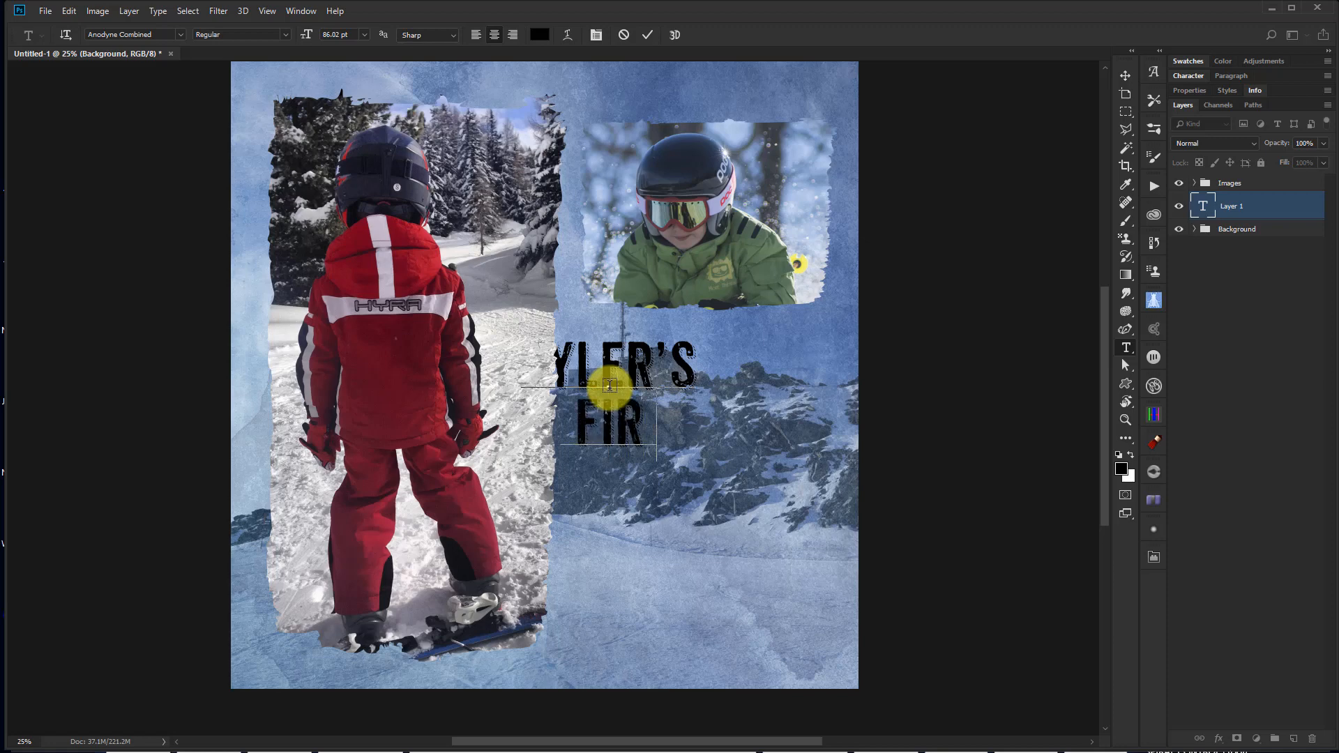
type("ST SKI TRIP")
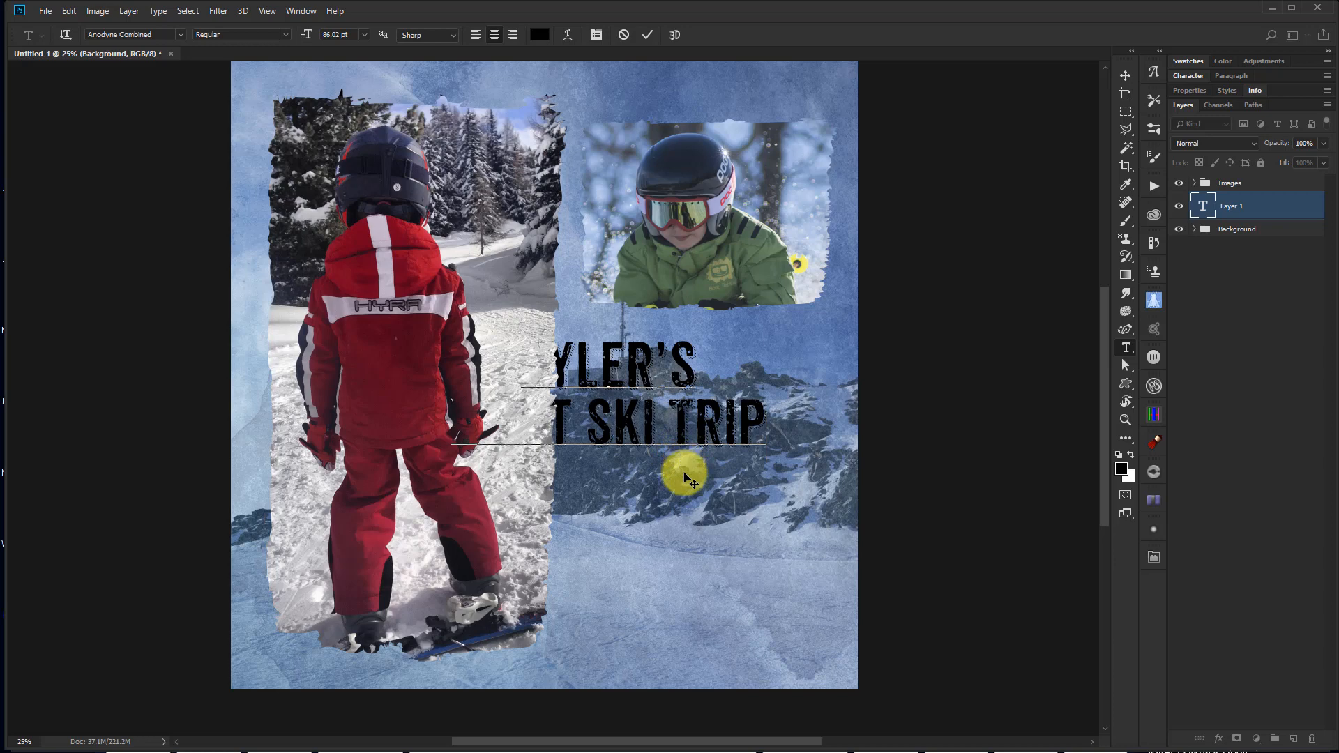
Move the title onto the snow below the mountain and break TRIP onto a third line.
left_click_drag(684, 476, 773, 647)
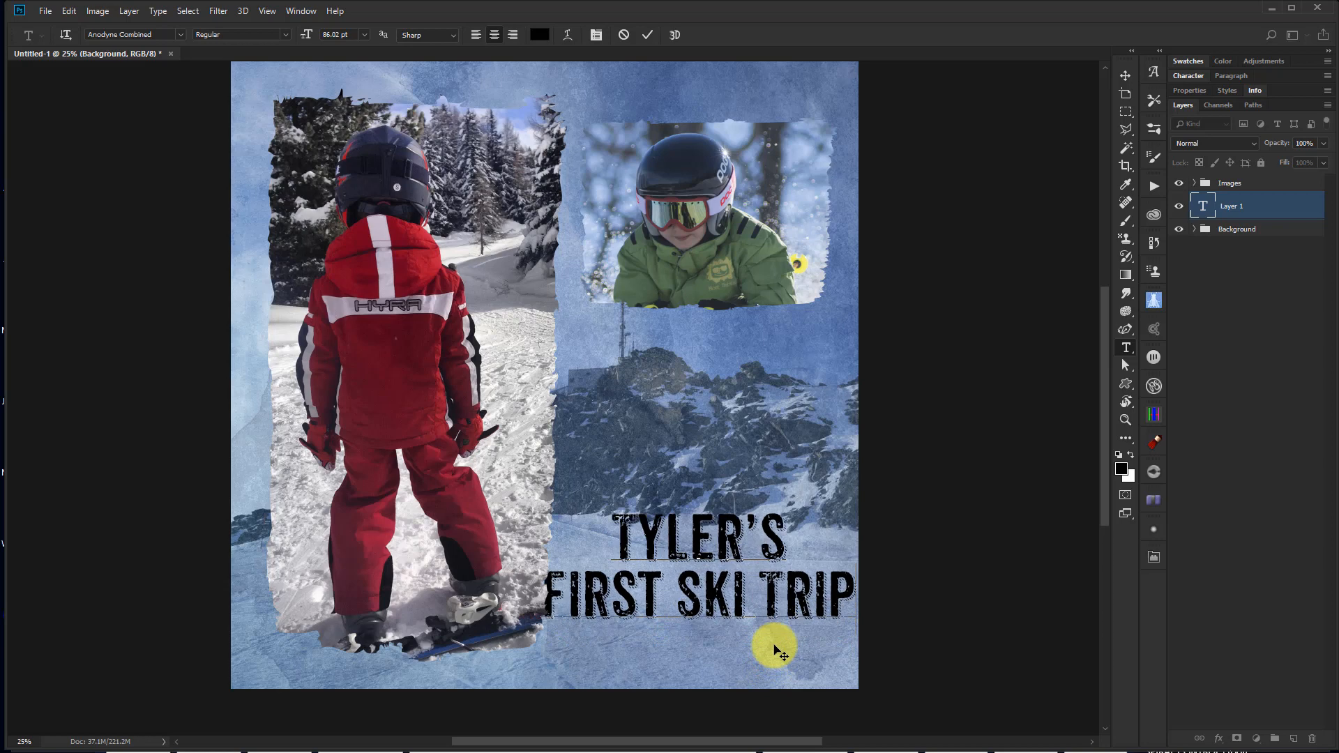
left_click(760, 584)
key("Return")
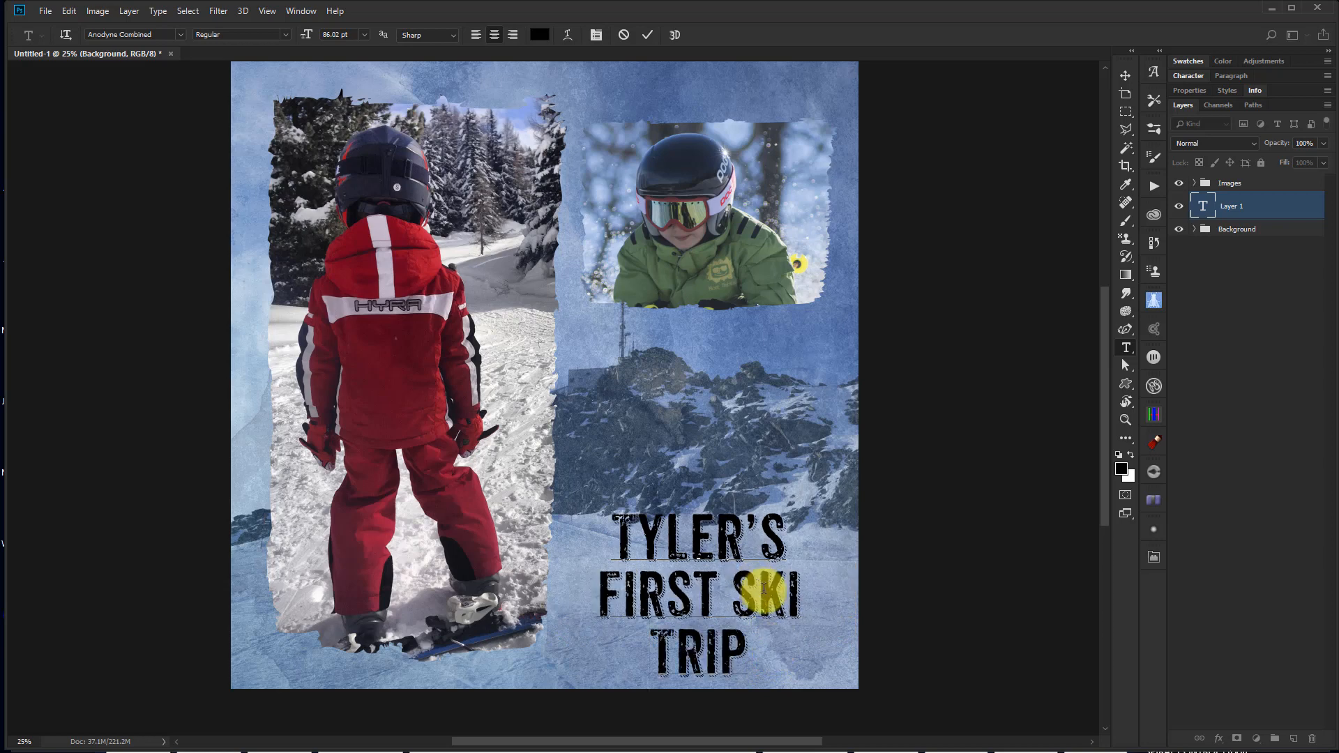
left_click(671, 113)
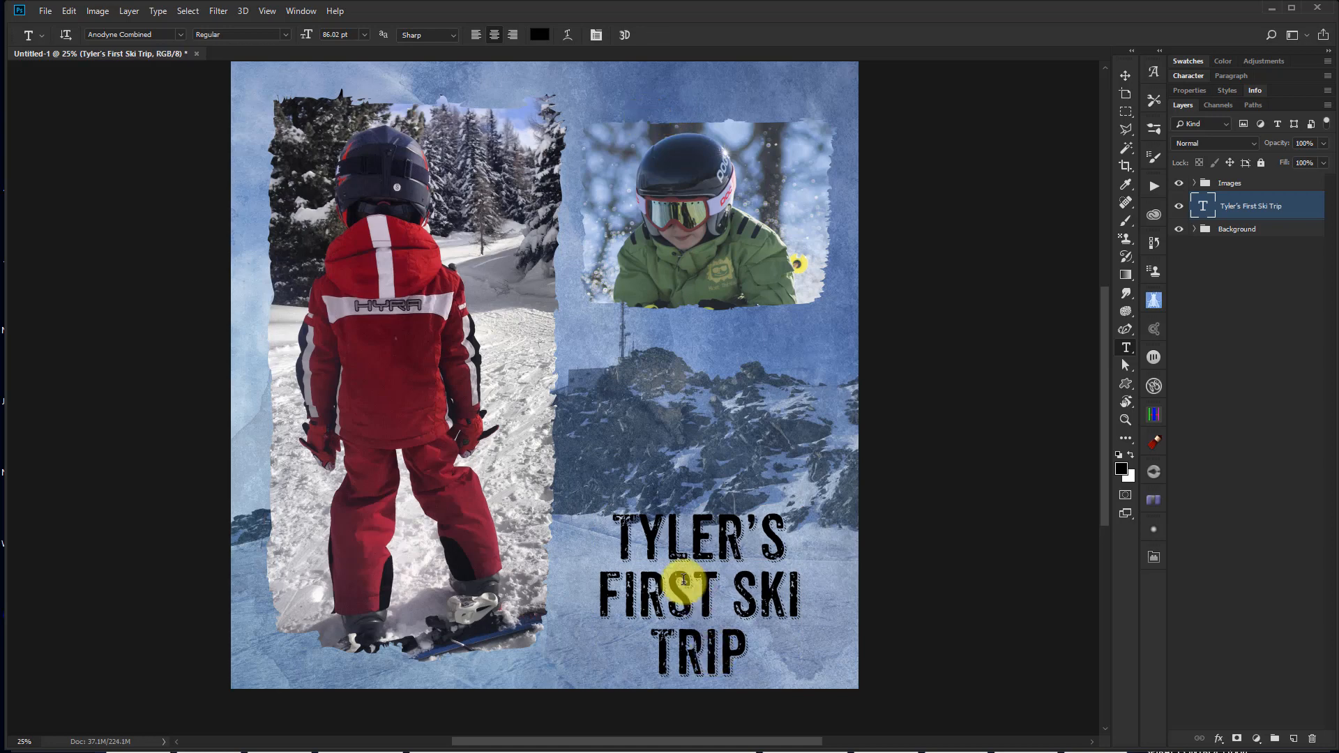
Reposition the title within the snowy area beside the Left photo and set its blend mode to Overlay.
key("v")
mouse_move(676, 595)
left_mouse_down()
mouse_move(694, 575)
mouse_move(687, 590)
left_mouse_up()
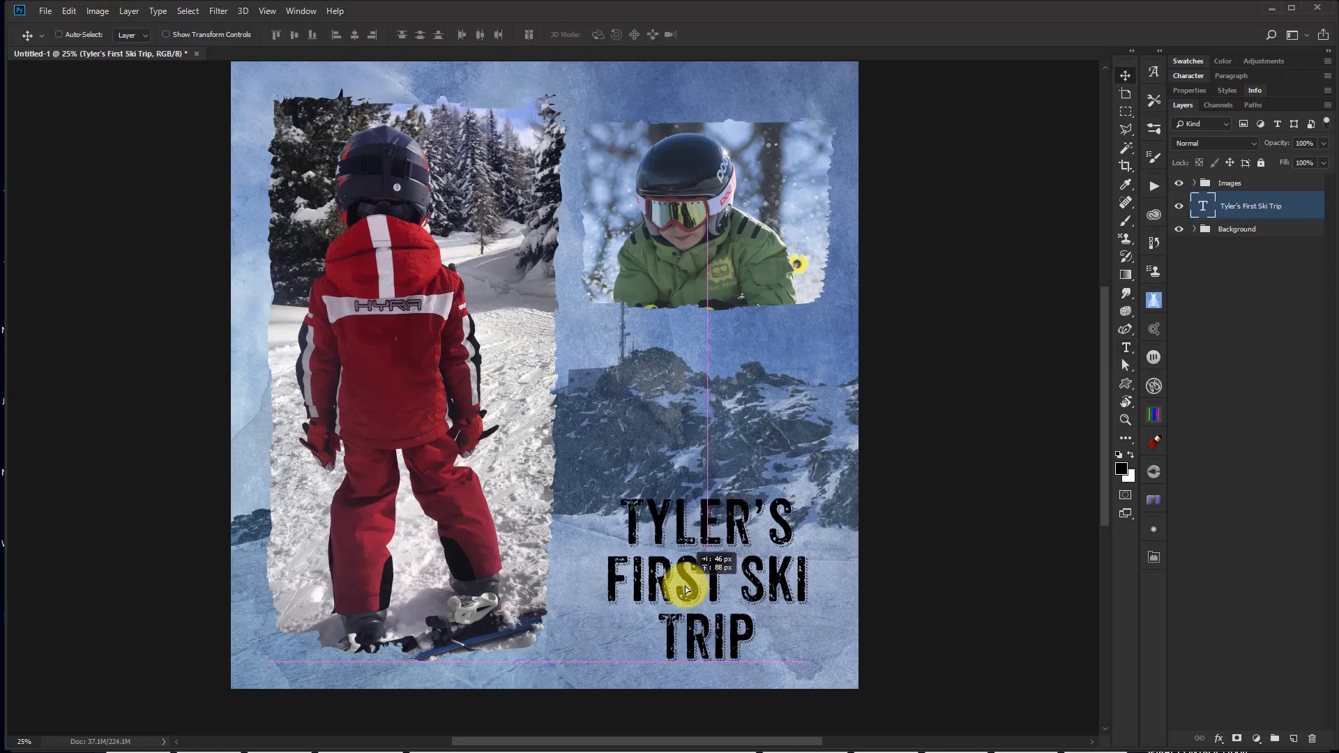
left_click(1194, 140)
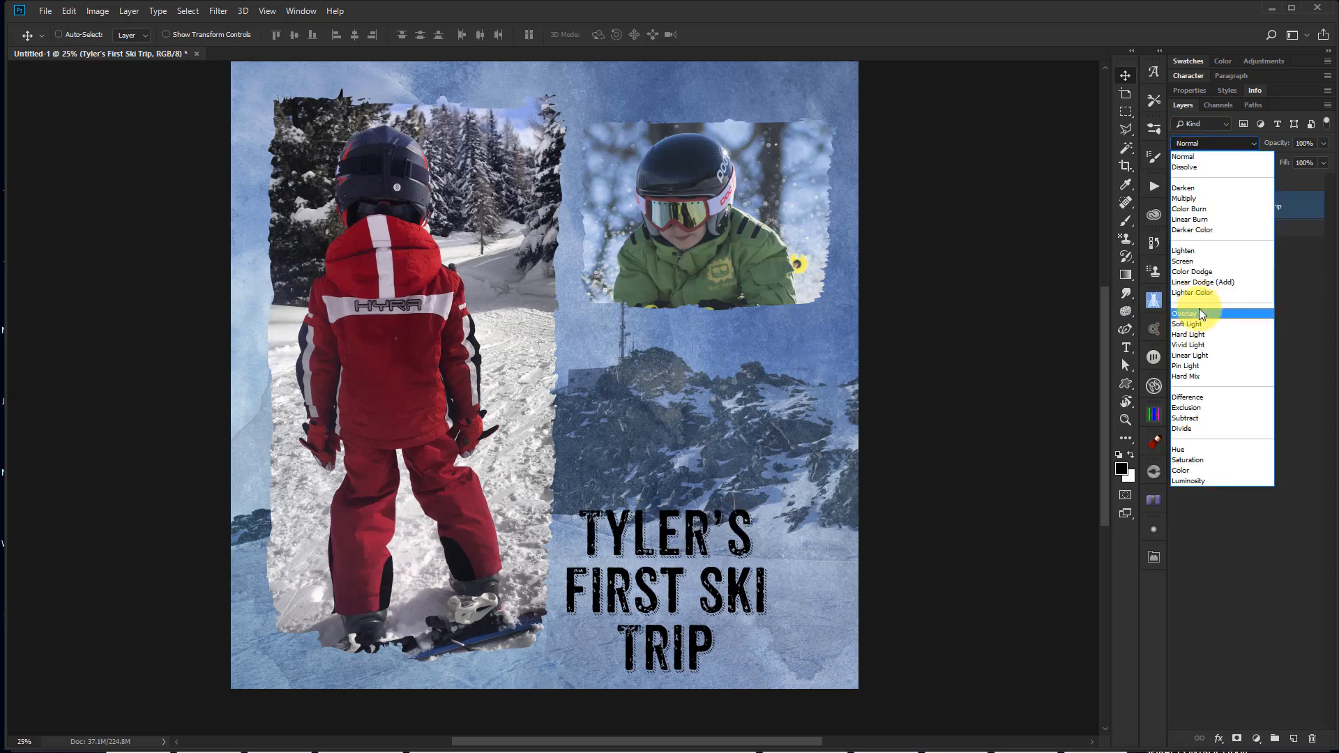
left_click(1199, 311)
left_click_drag(681, 598, 719, 592)
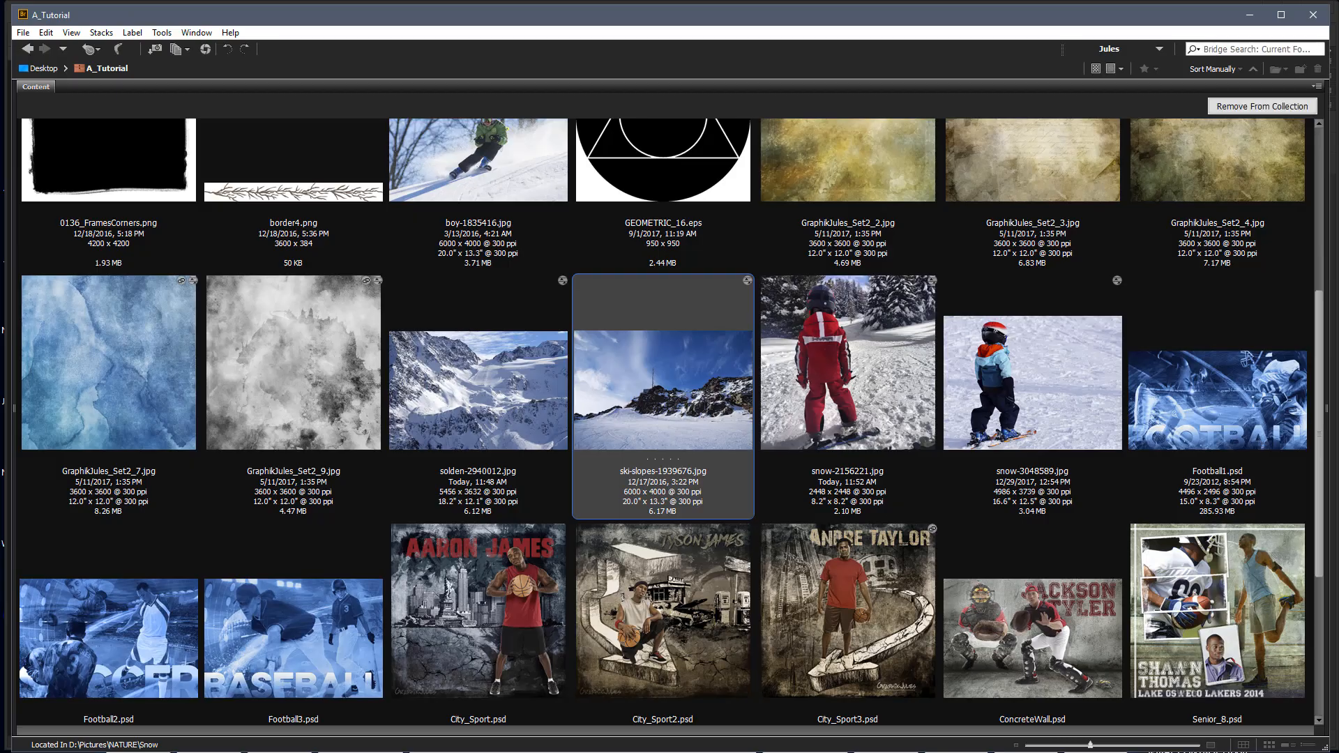
Place border4.png from Bridge above the title layer and move the branch border across the lower edge of the layout.
scroll(468, 607, "up", 3)
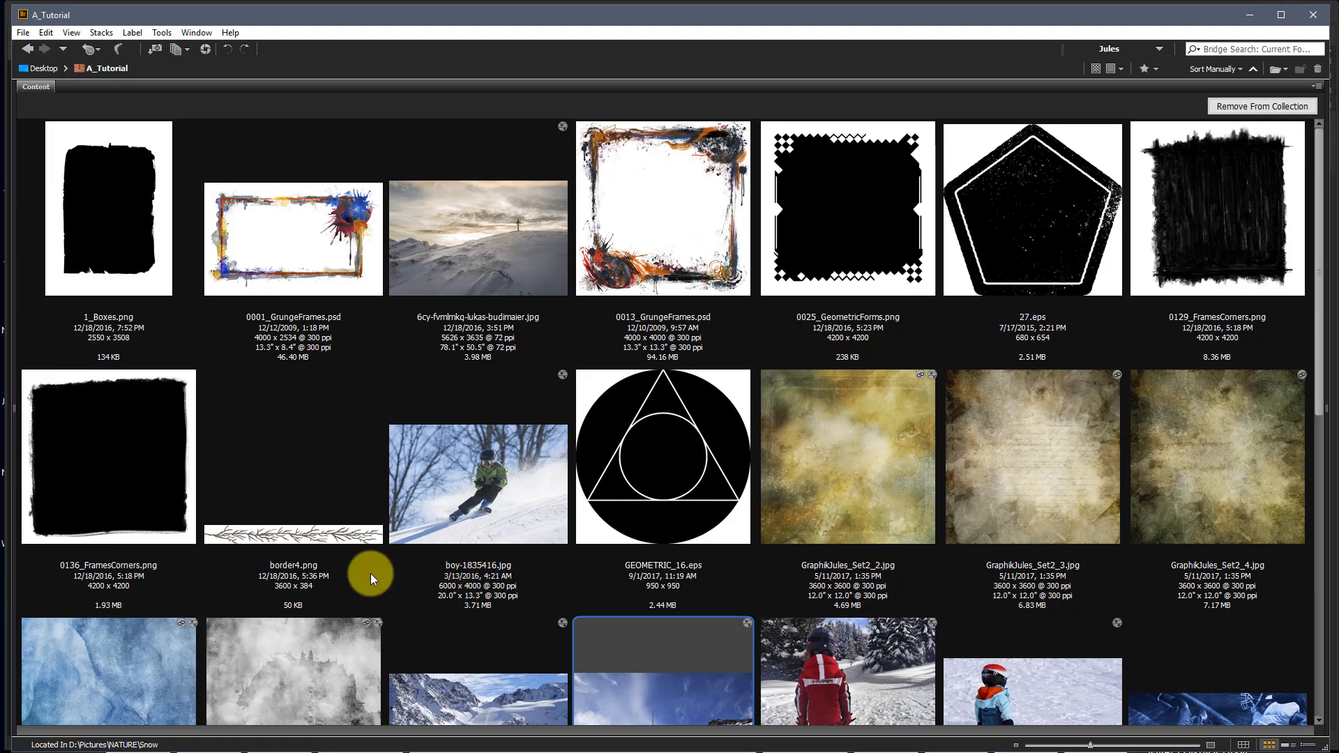
left_click(323, 534)
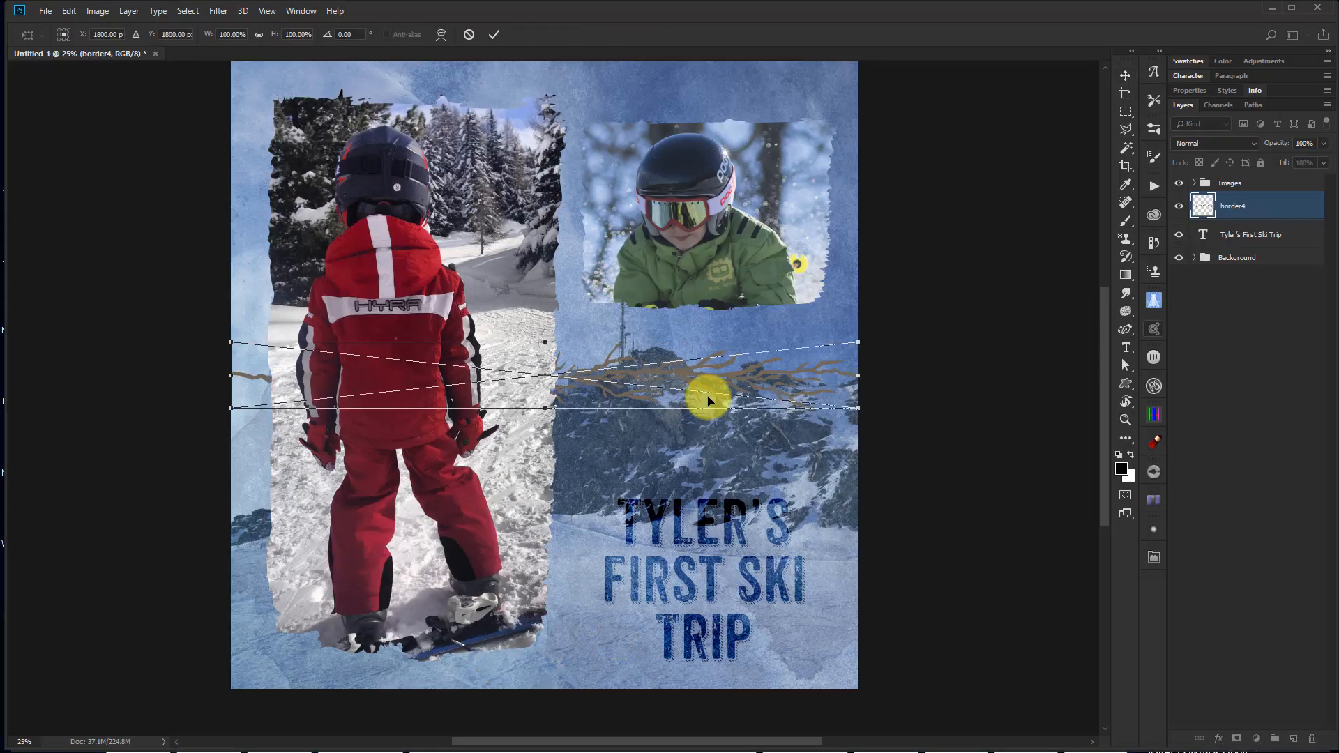
key("Return")
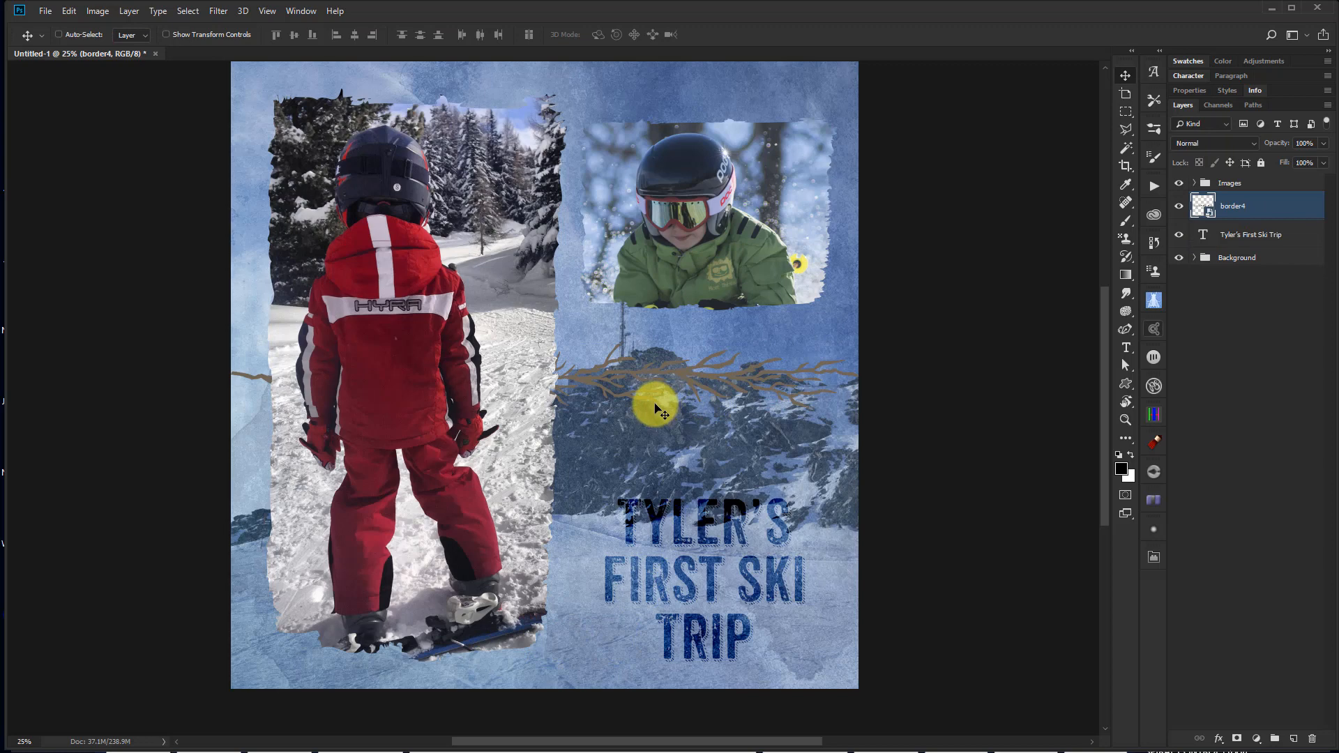
left_click_drag(655, 405, 658, 657)
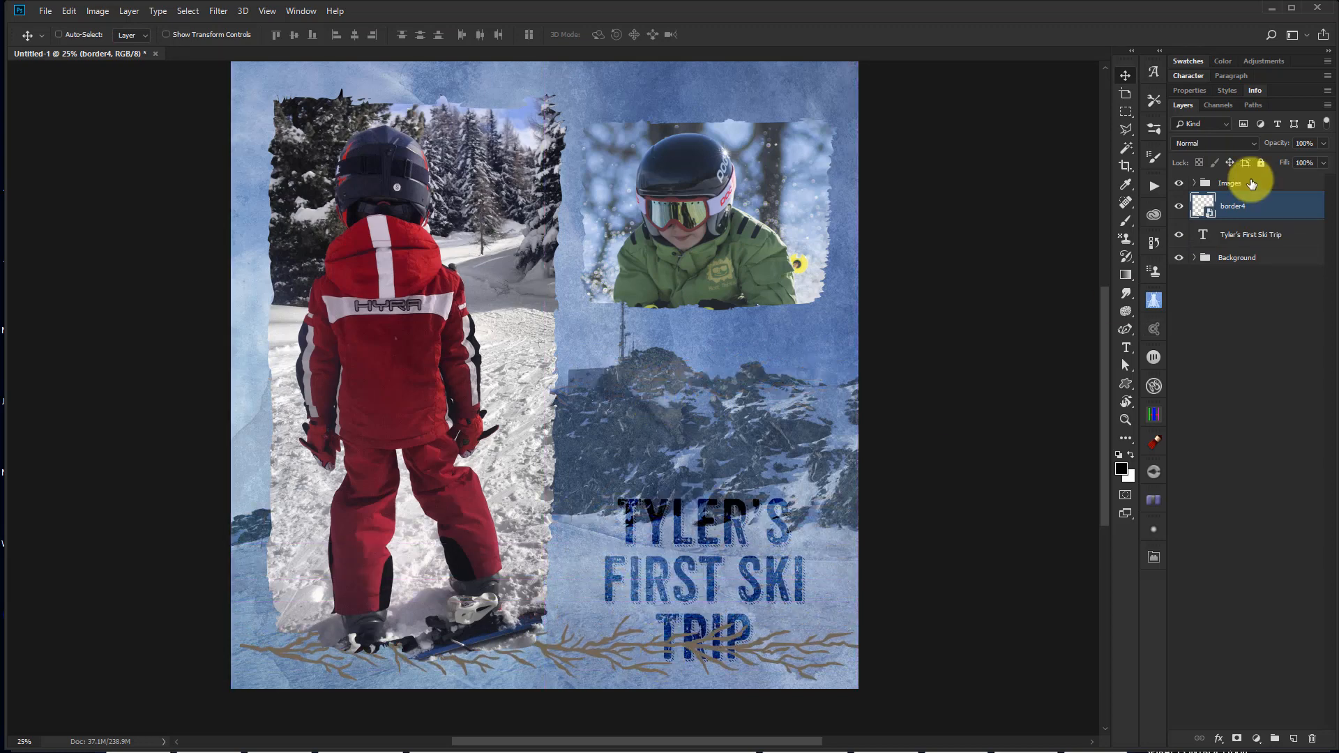
Enlarge the layer styles list and apply a preset with Inner Shadow, Gradient Overlay and Drop Shadow to the border4 layer.
left_click(1228, 90)
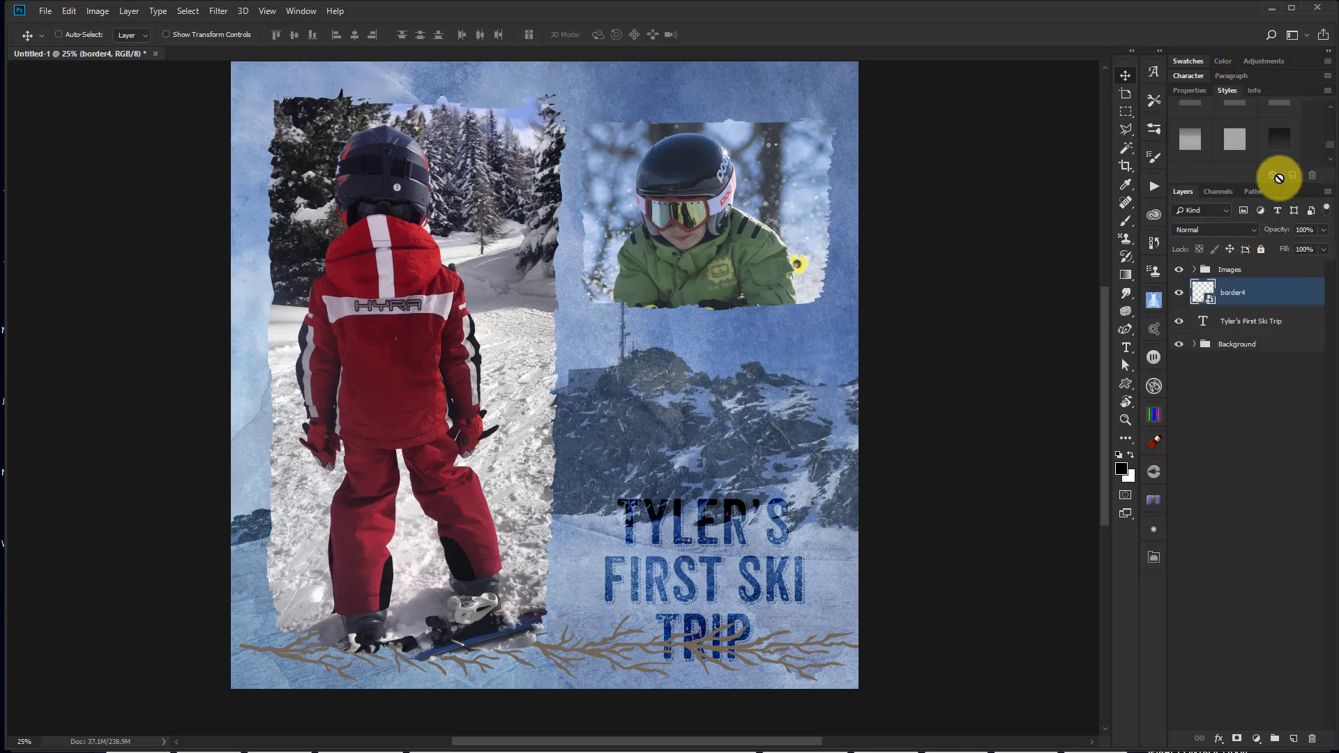
left_click_drag(1237, 185, 1249, 419)
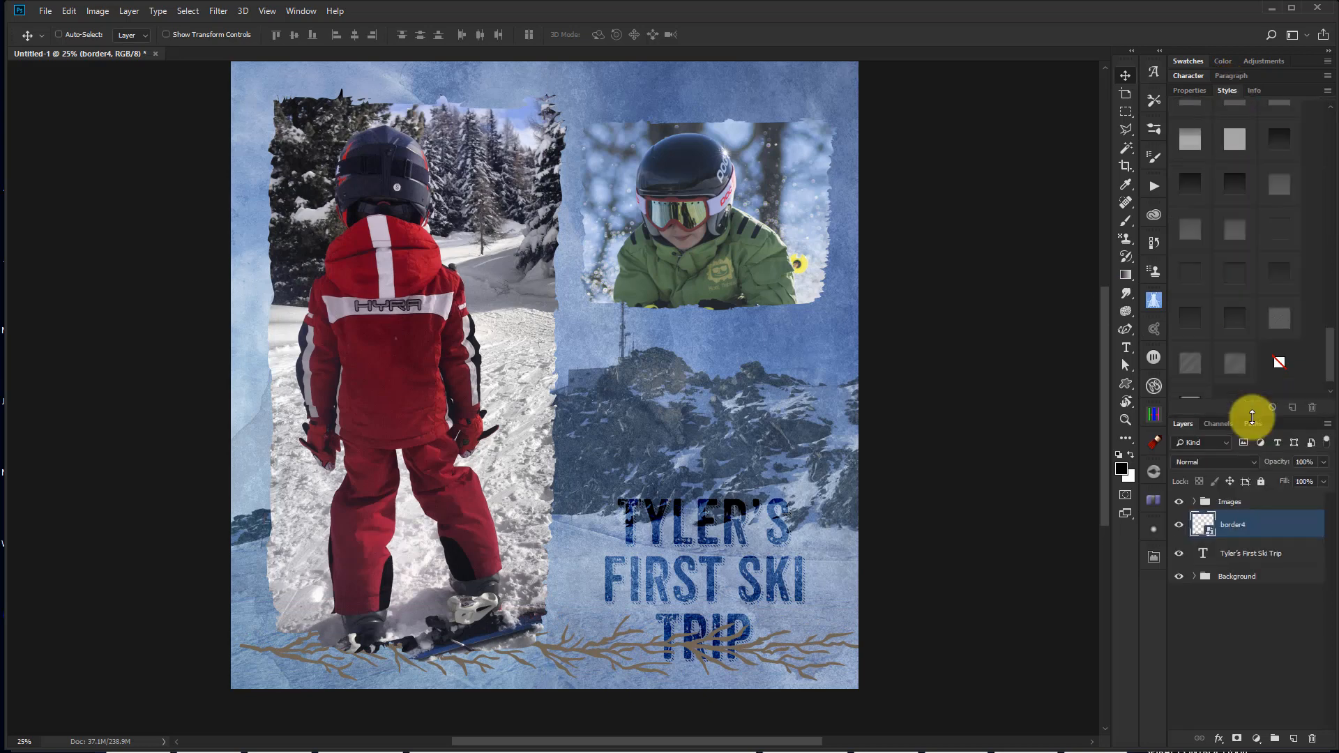
scroll(1280, 293, "down", 1)
left_click(1239, 293)
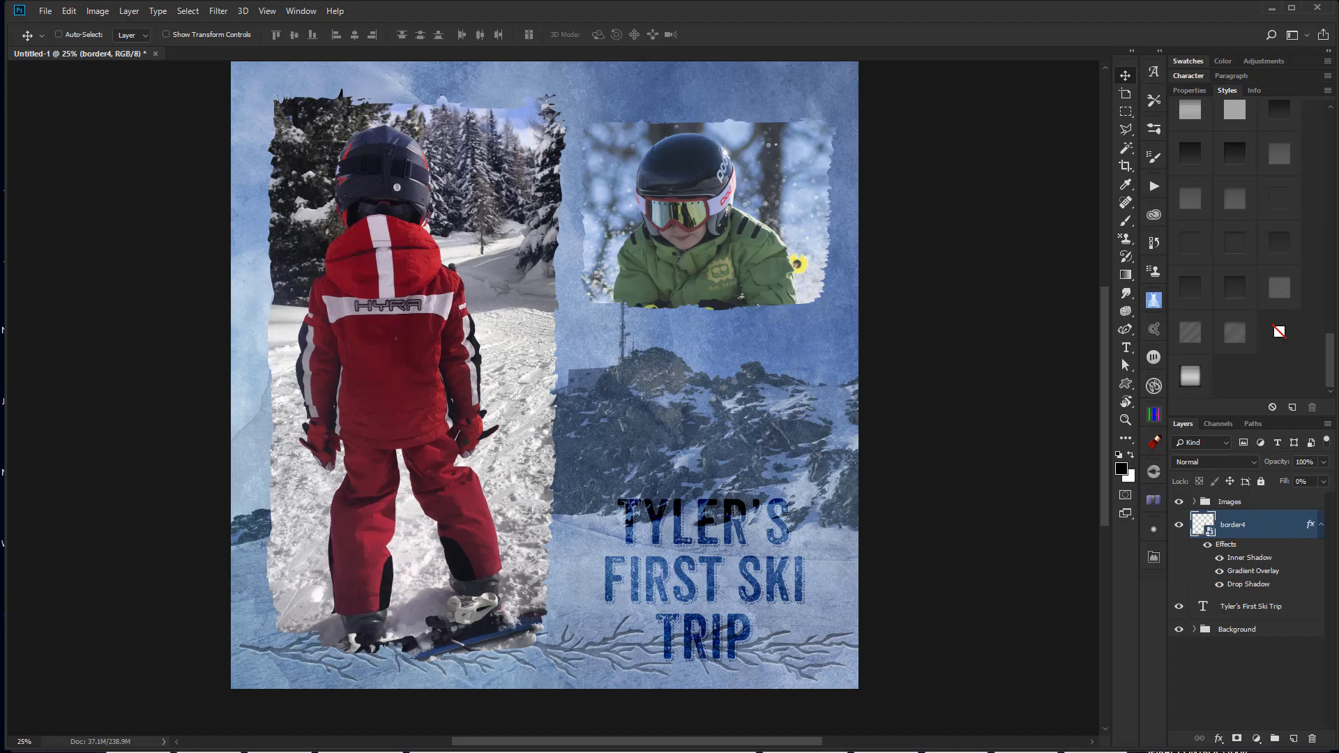
Place 0013_GrungeFrames.psd from Bridge and scale it proportionally to about 43% around the smaller skier photo.
mouse_move(256, 751)
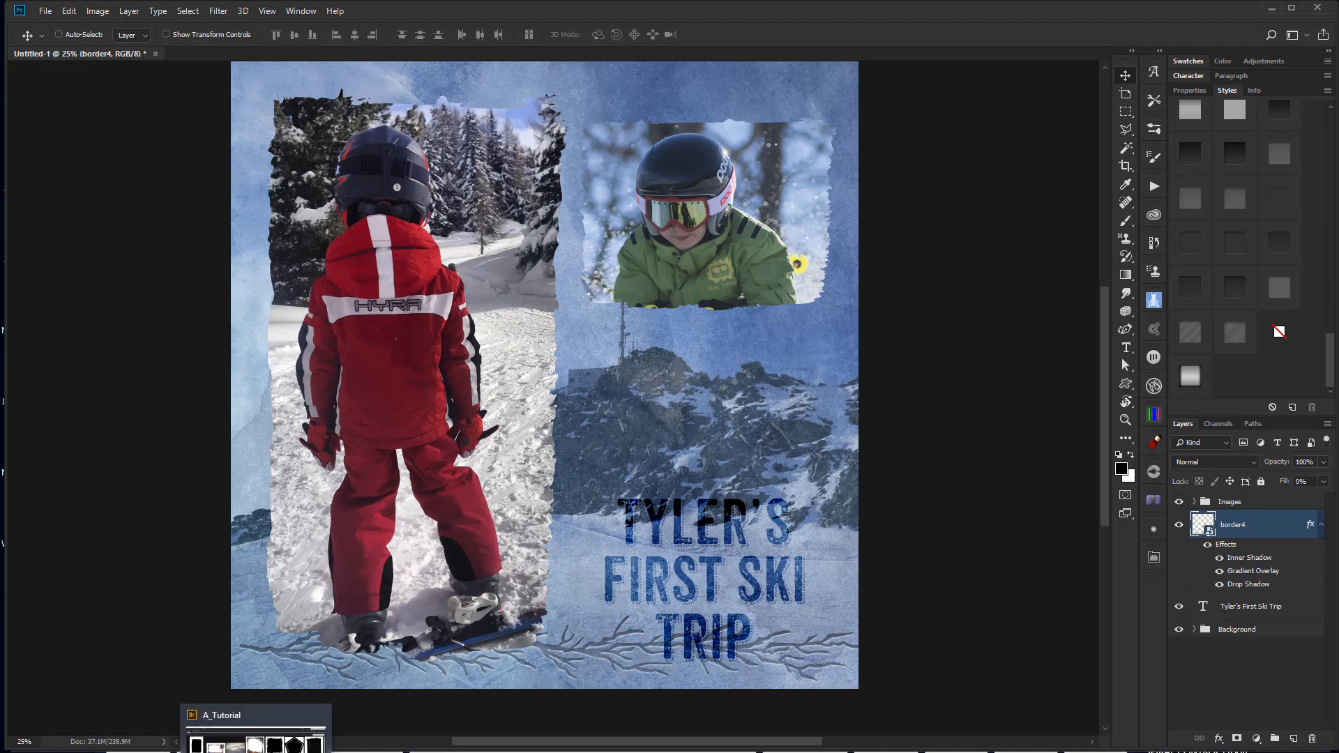
left_click(256, 736)
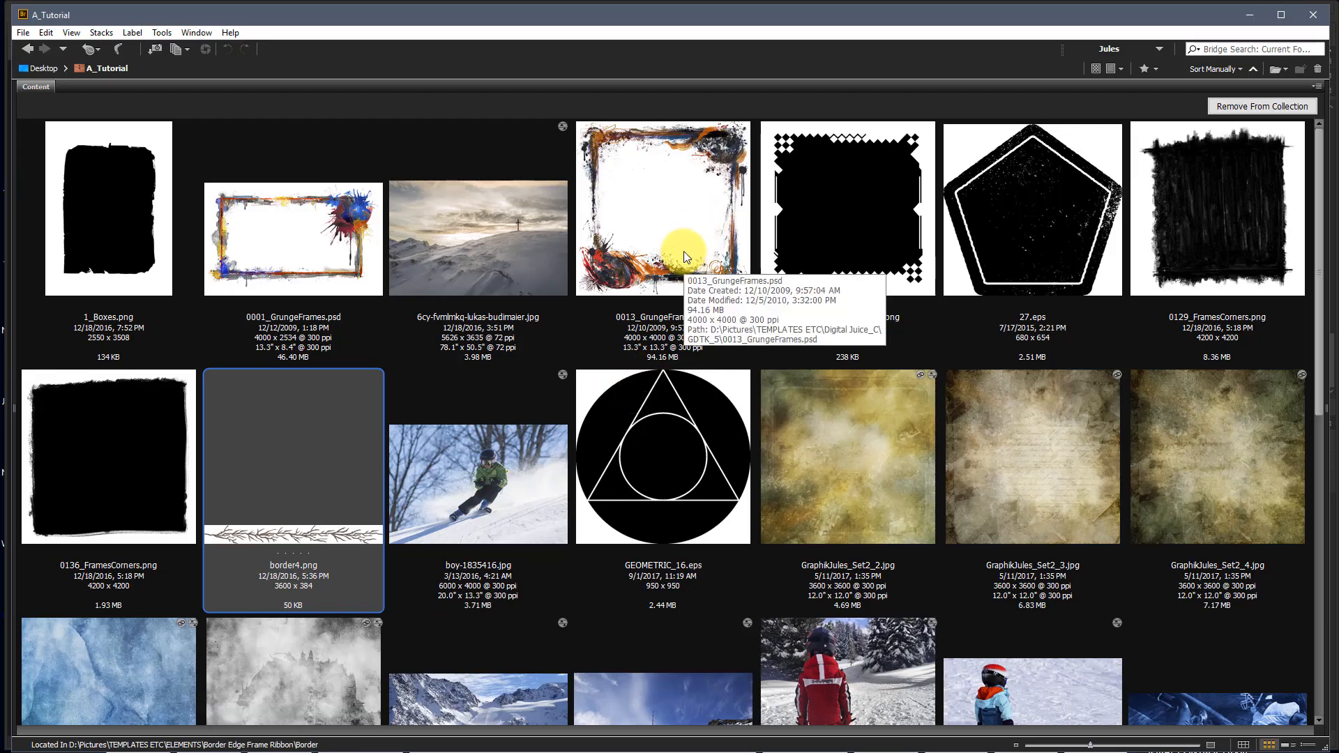
left_click(659, 244)
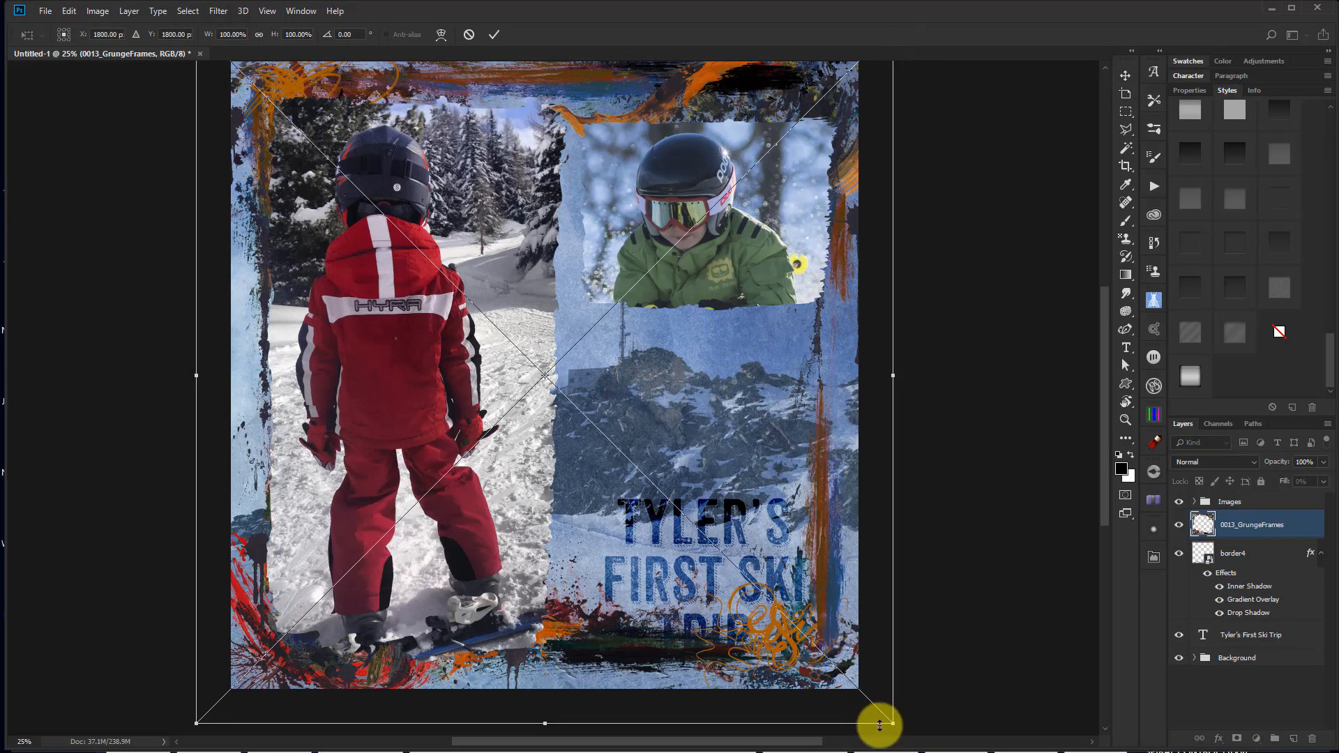
left_click_drag(891, 718, 816, 346)
key("Return")
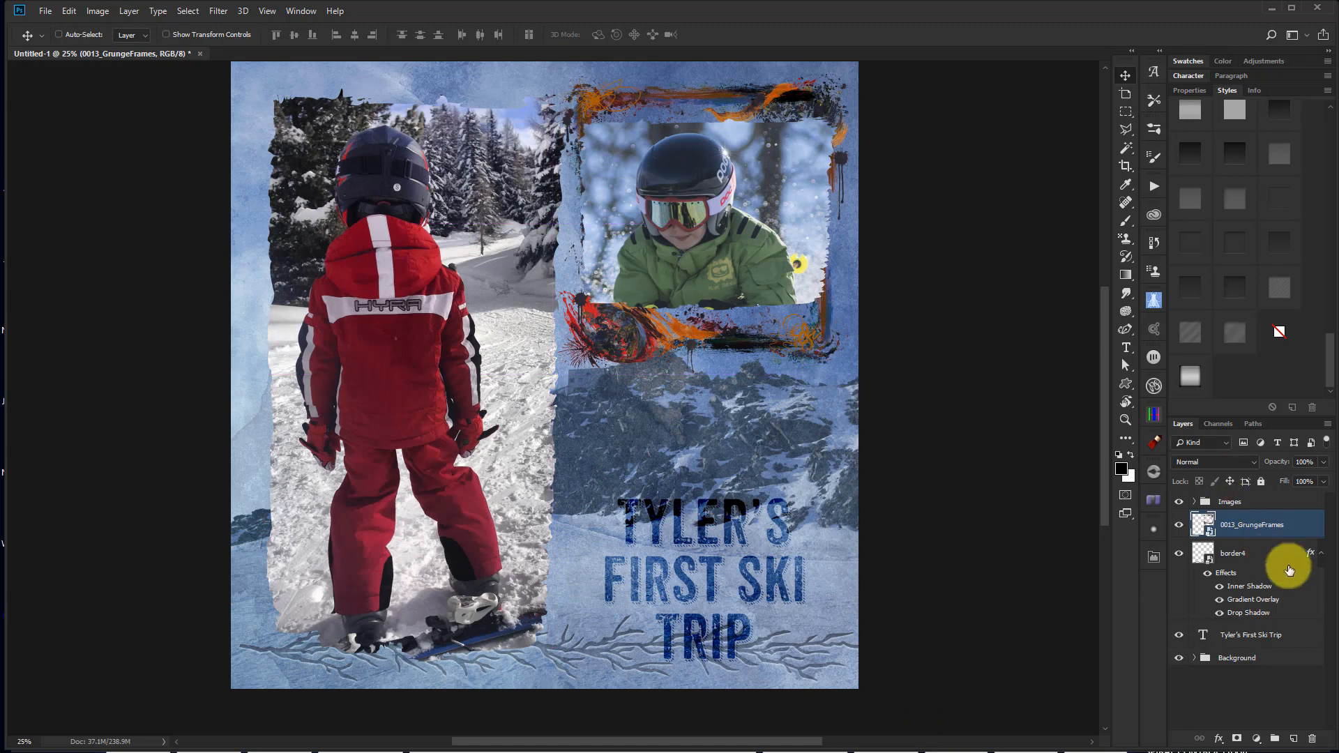
Put the grunge frame above the Images group, shift it down slightly and squash its height to about 36% to fit the photo.
left_click_drag(1291, 532, 1275, 497)
left_click_drag(784, 96, 786, 118)
key("ctrl+t")
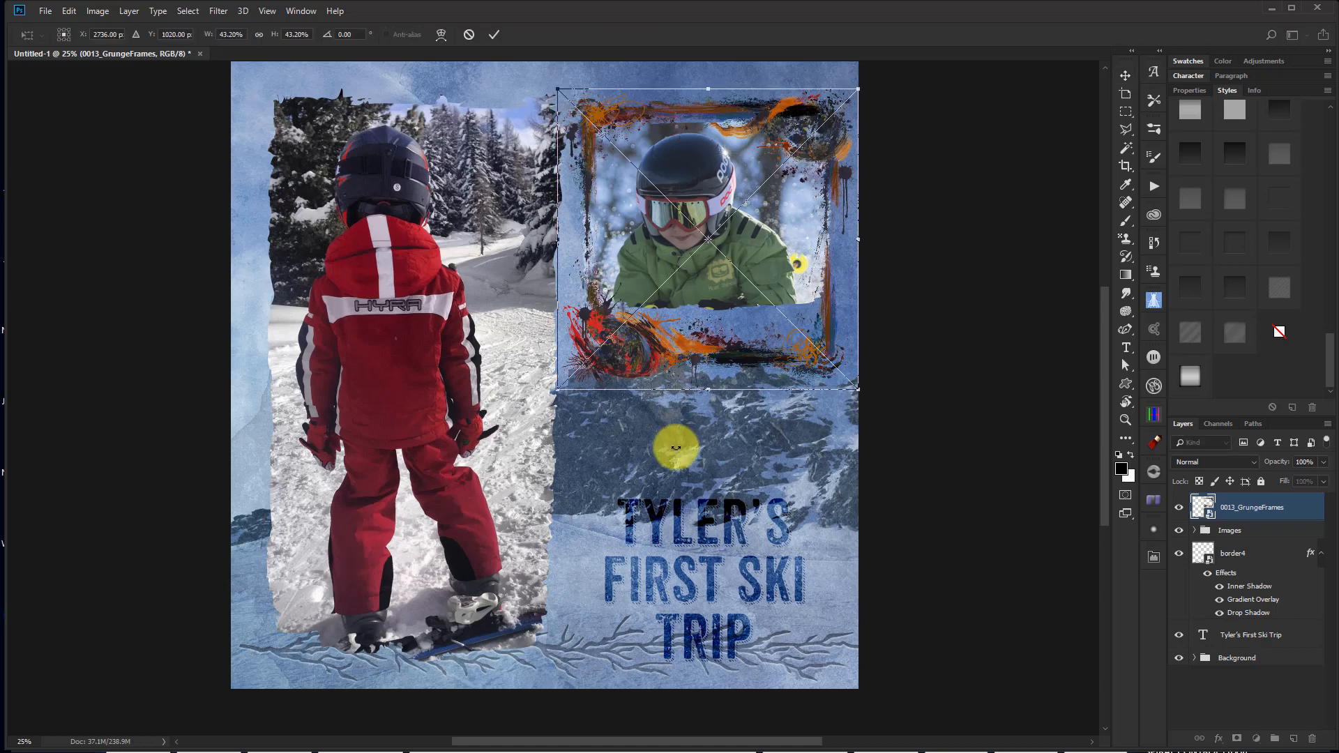
left_click_drag(711, 384, 712, 338)
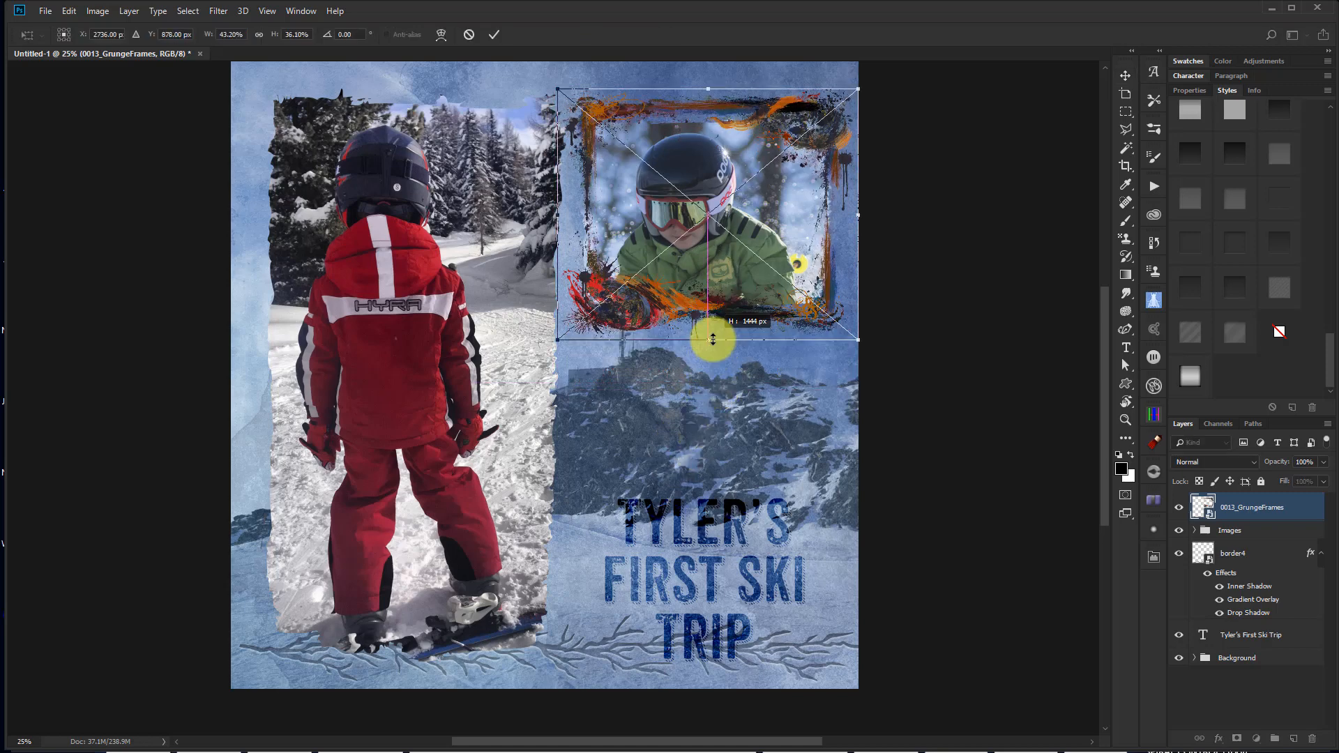
key("Return")
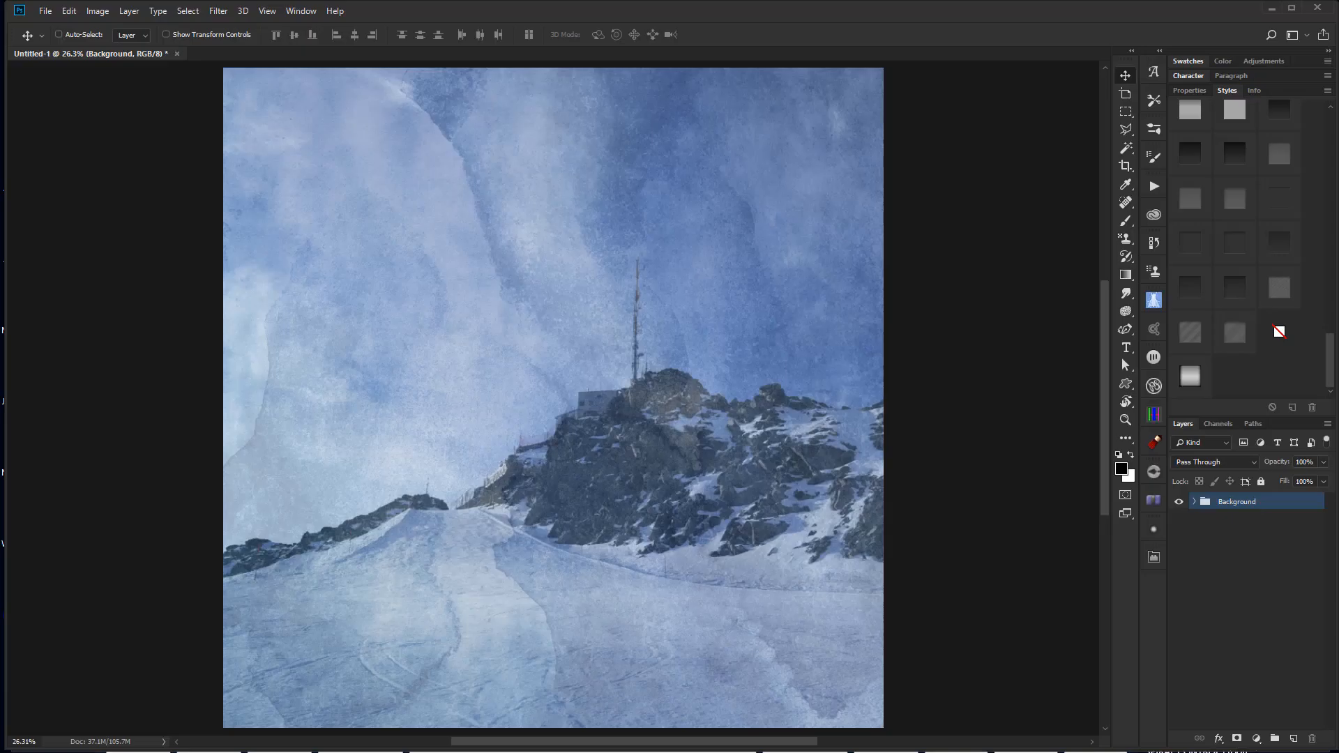
Place GEOMETRIC_16 above the Background group and scale it to about 83%, centered on the page.
left_click_drag(554, 429, 555, 428)
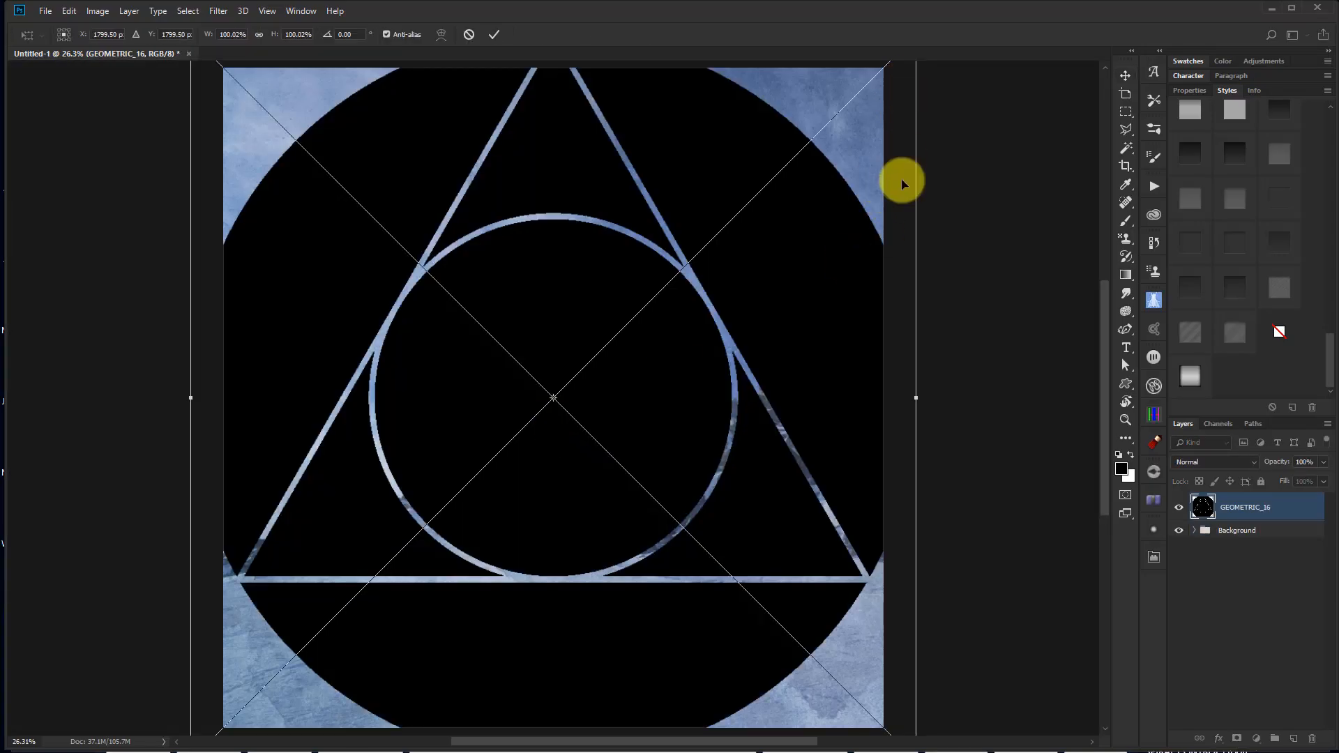
scroll(914, 242, "down", 1)
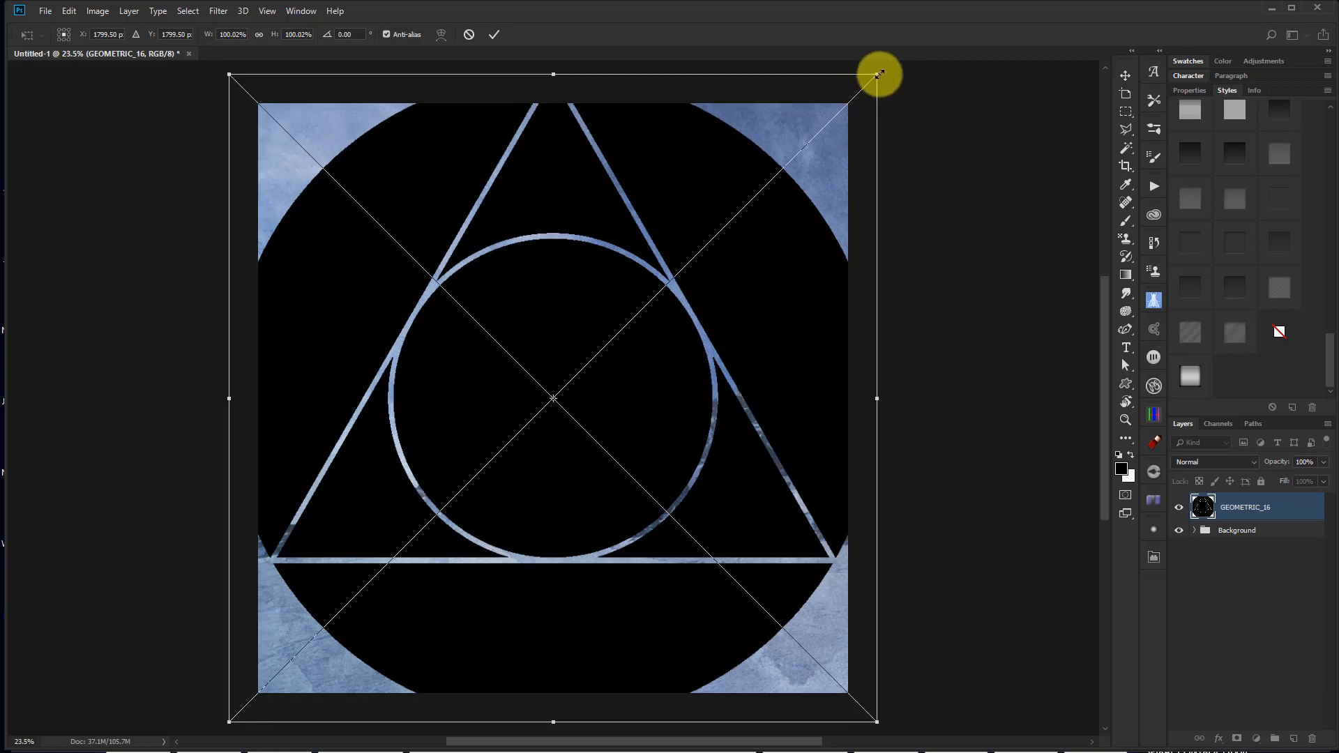
left_click_drag(880, 74, 825, 129)
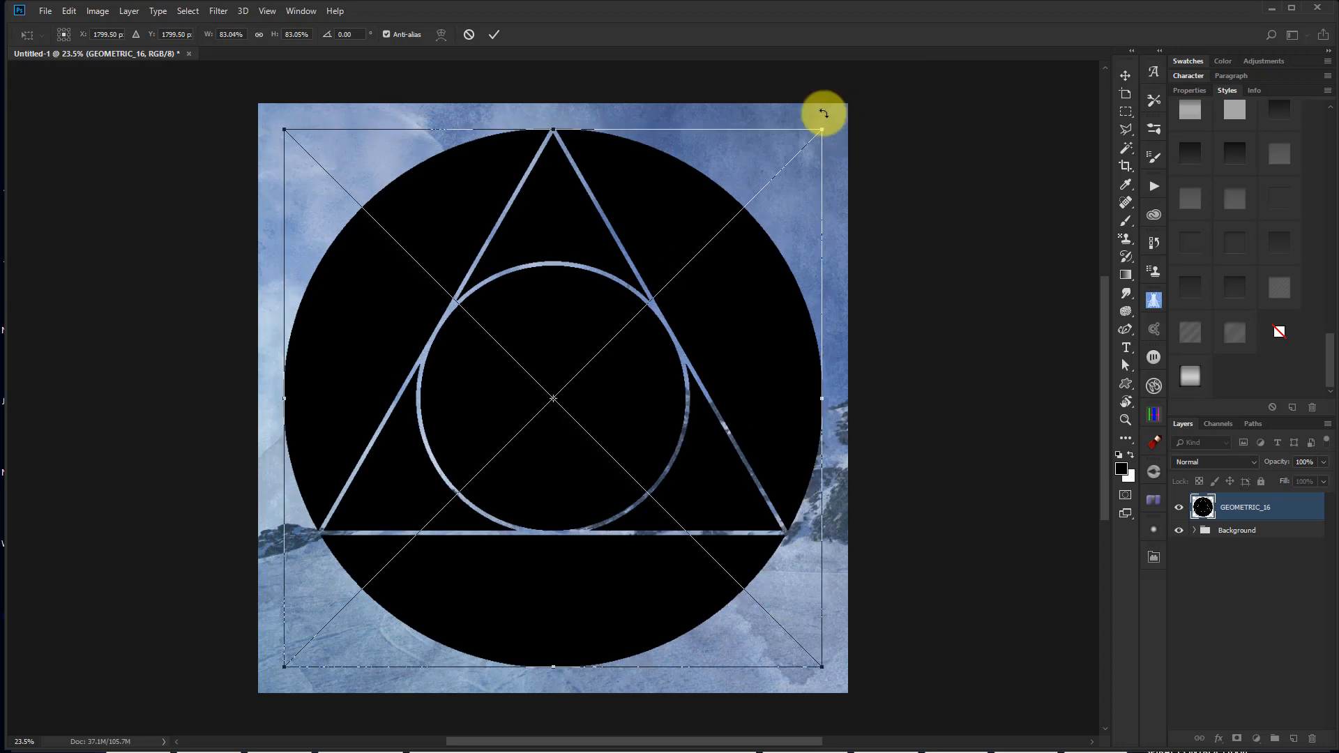
key("Return")
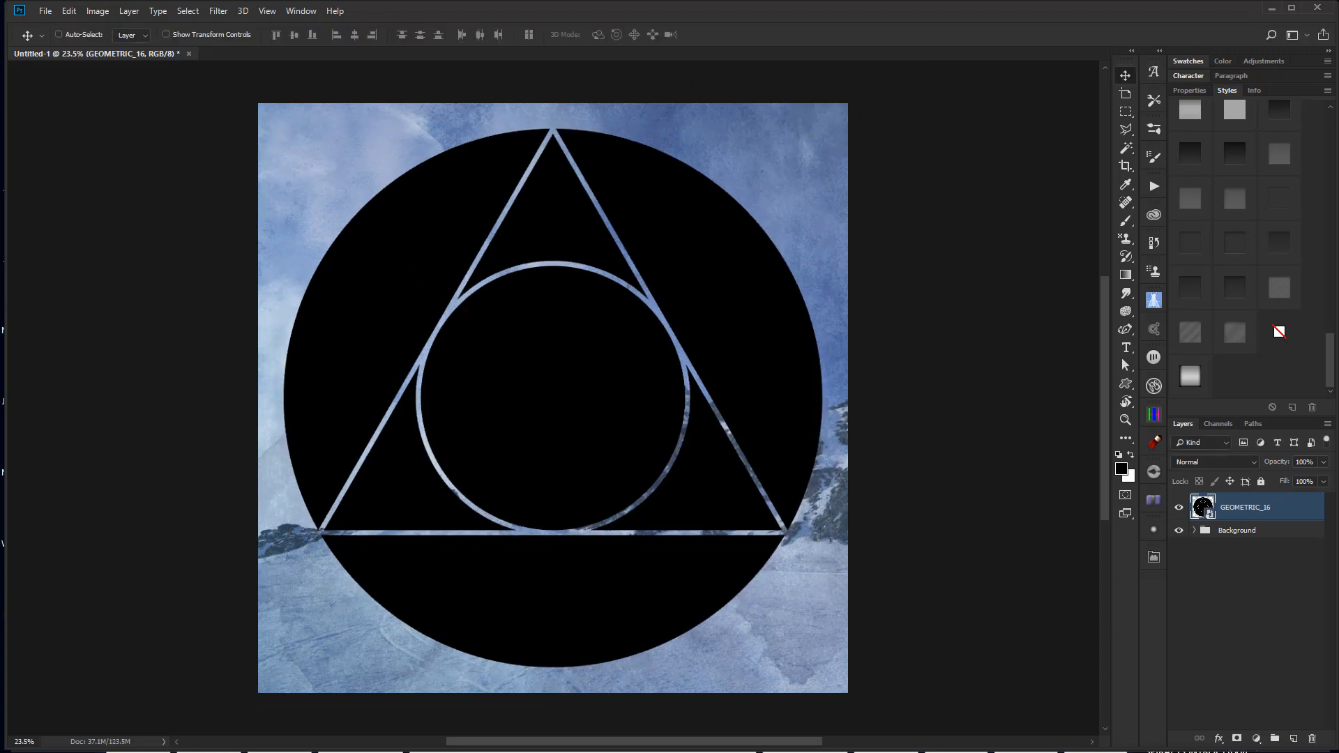
Place boy-1835416.jpg from Bridge above the GEOMETRIC_16 layer at its default size.
key("alt+Tab")
left_click(612, 449)
left_click_drag(513, 491, 399, 714)
key("alt+Tab")
left_click_drag(544, 429, 544, 430)
key("Return")
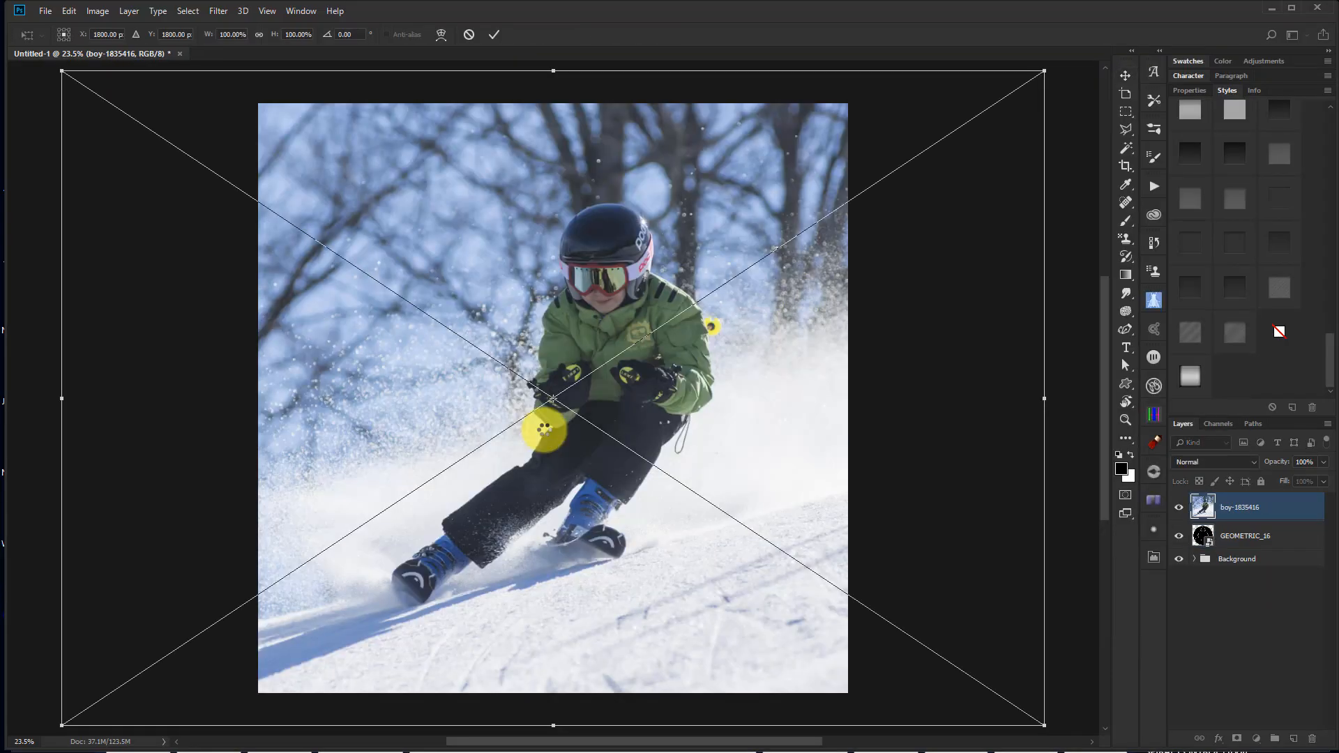
key("Return")
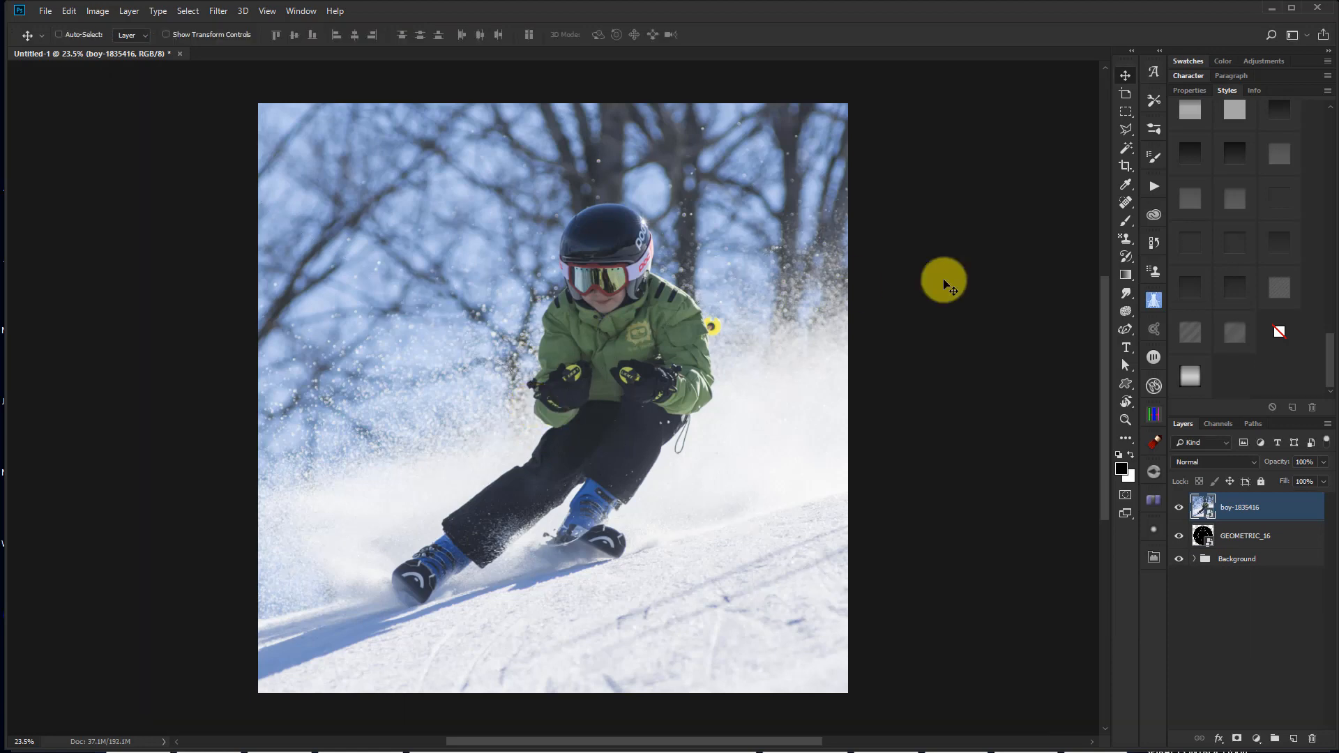
Clip the skier photo to the geometric shape and reposition it so the skier's upper body sits inside the triangle.
left_click(1277, 523, "alt")
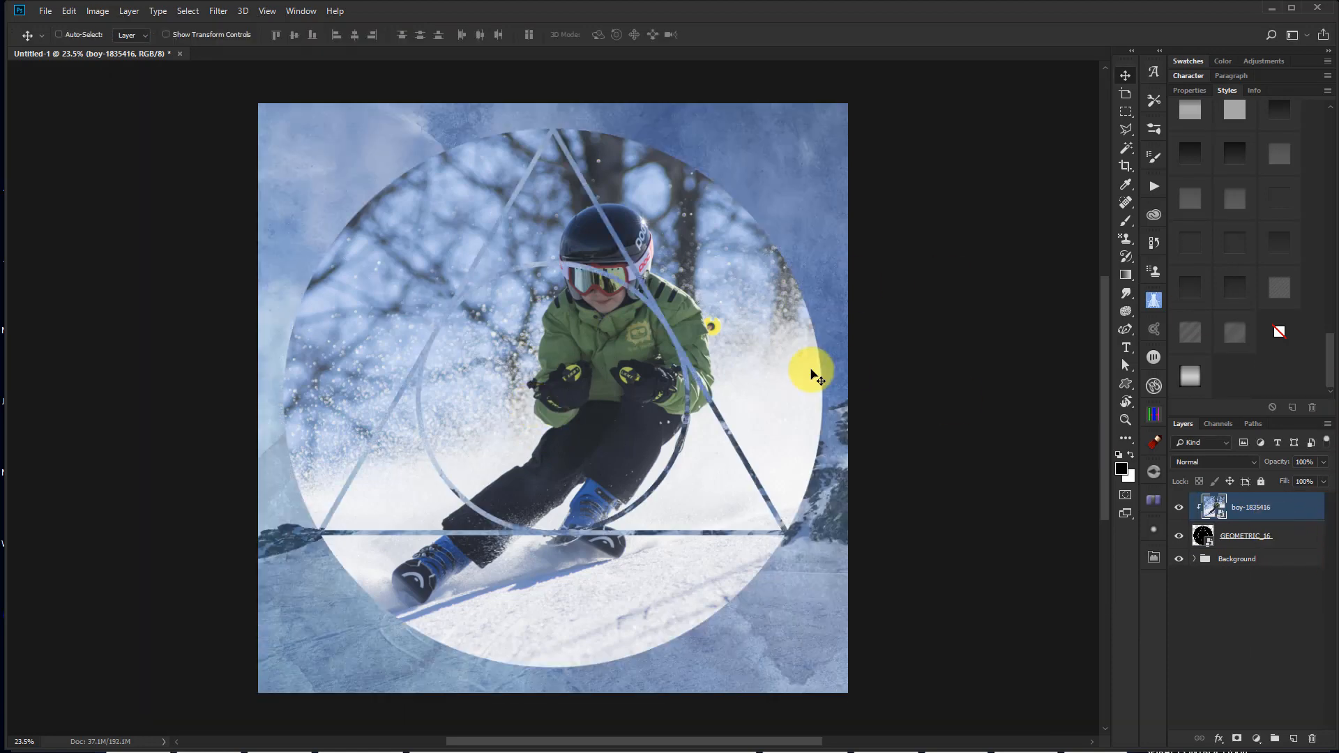
left_click_drag(595, 337, 540, 404)
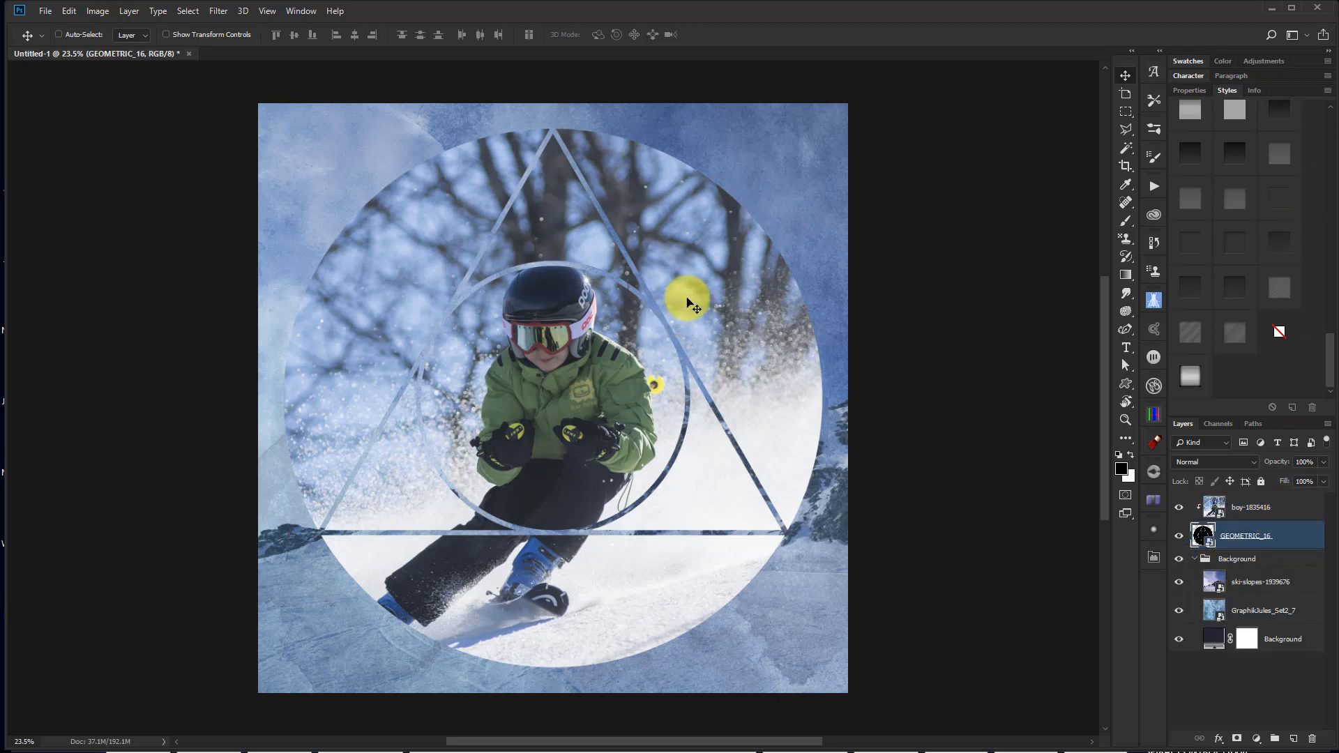
Select the three outer circle segments around the triangle on the GEOMETRIC_16 layer with the Magic Wand.
key("w")
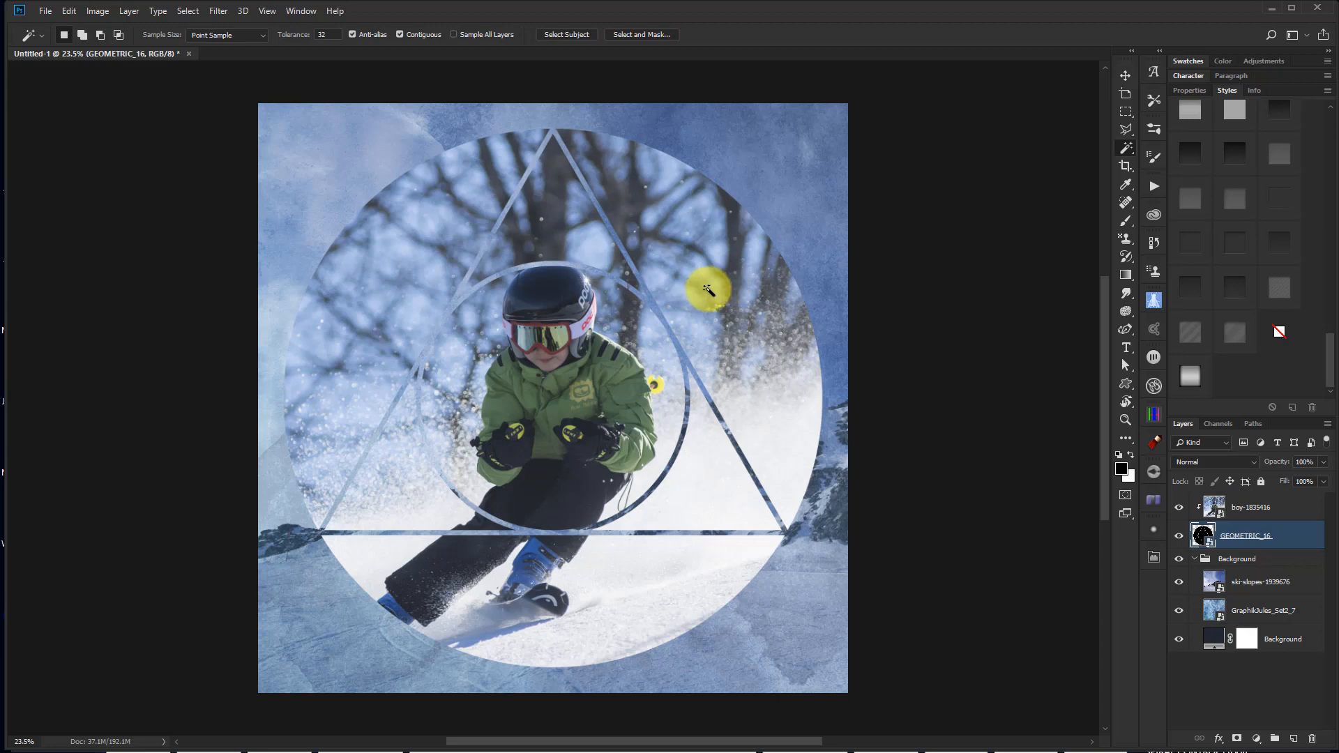
left_click(708, 290)
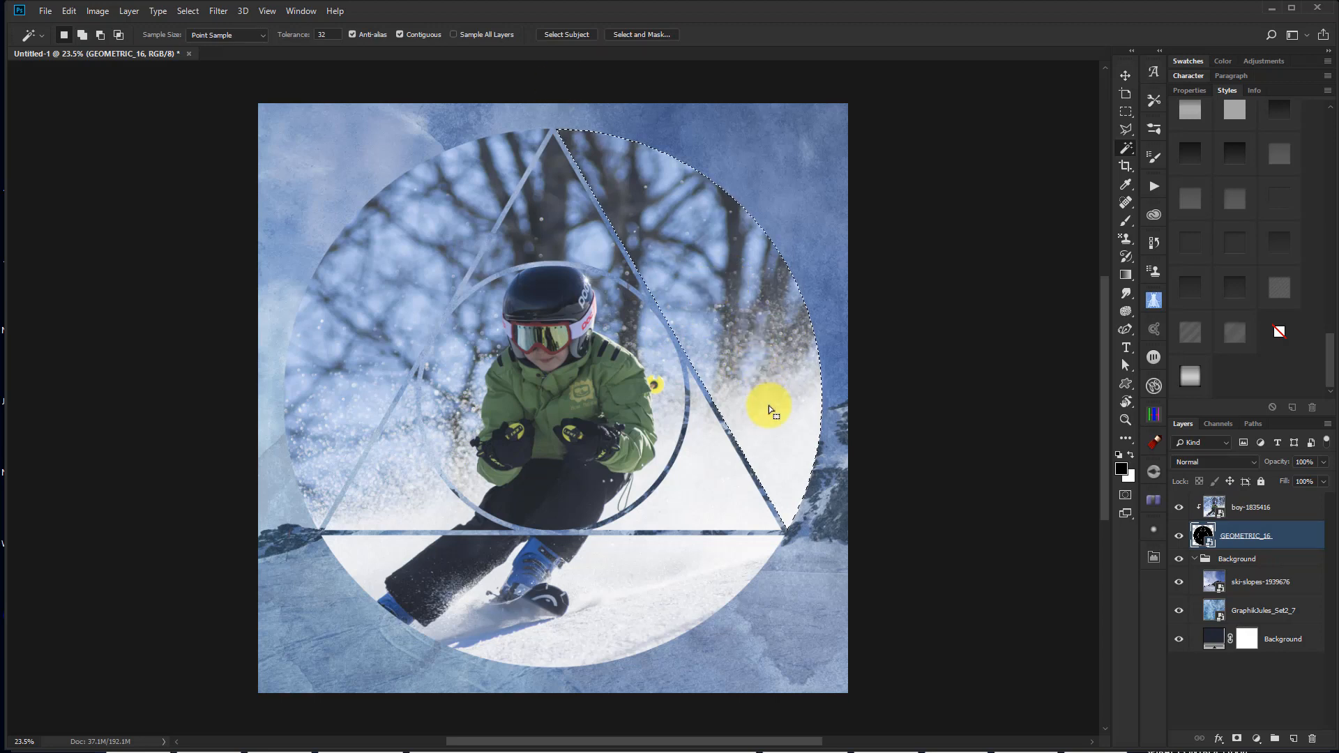
left_click(397, 290, "shift")
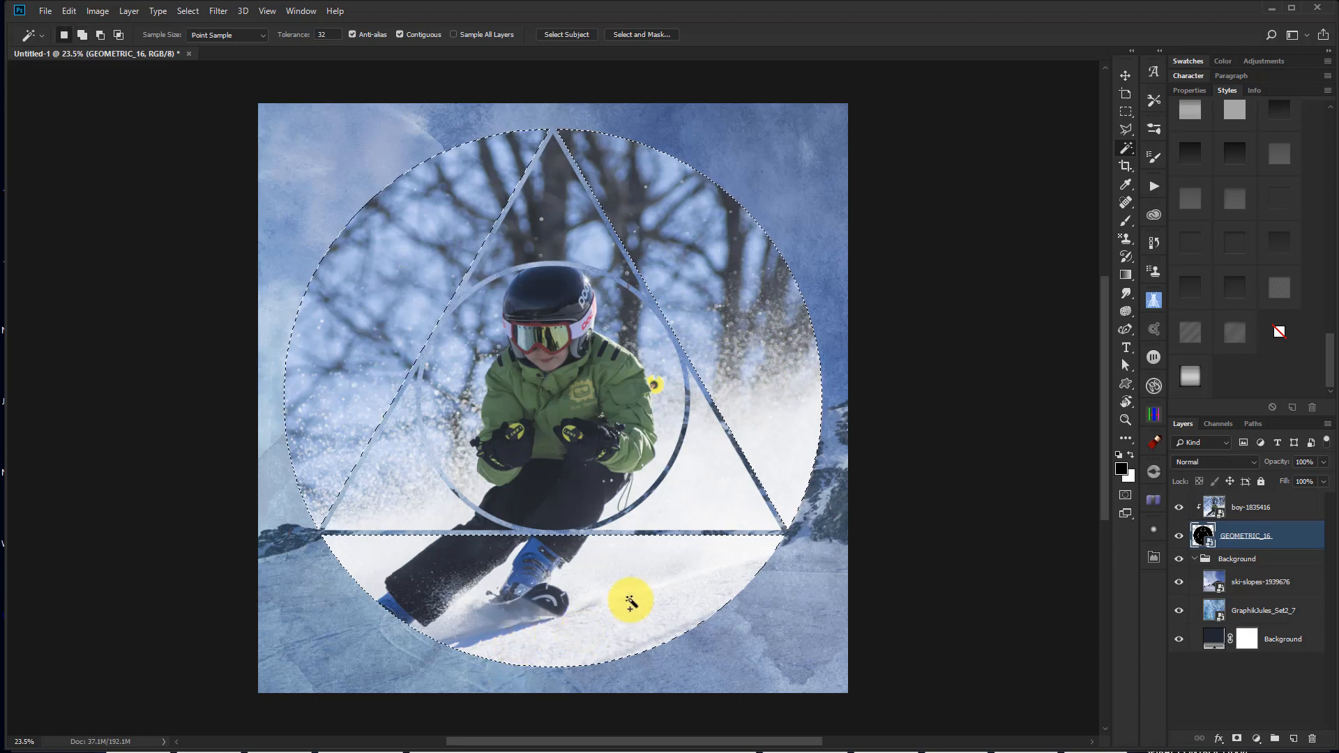
left_click(627, 598)
Add a Solid Color fill layer in red d64141 masked to the selected segments.
left_click(1256, 739)
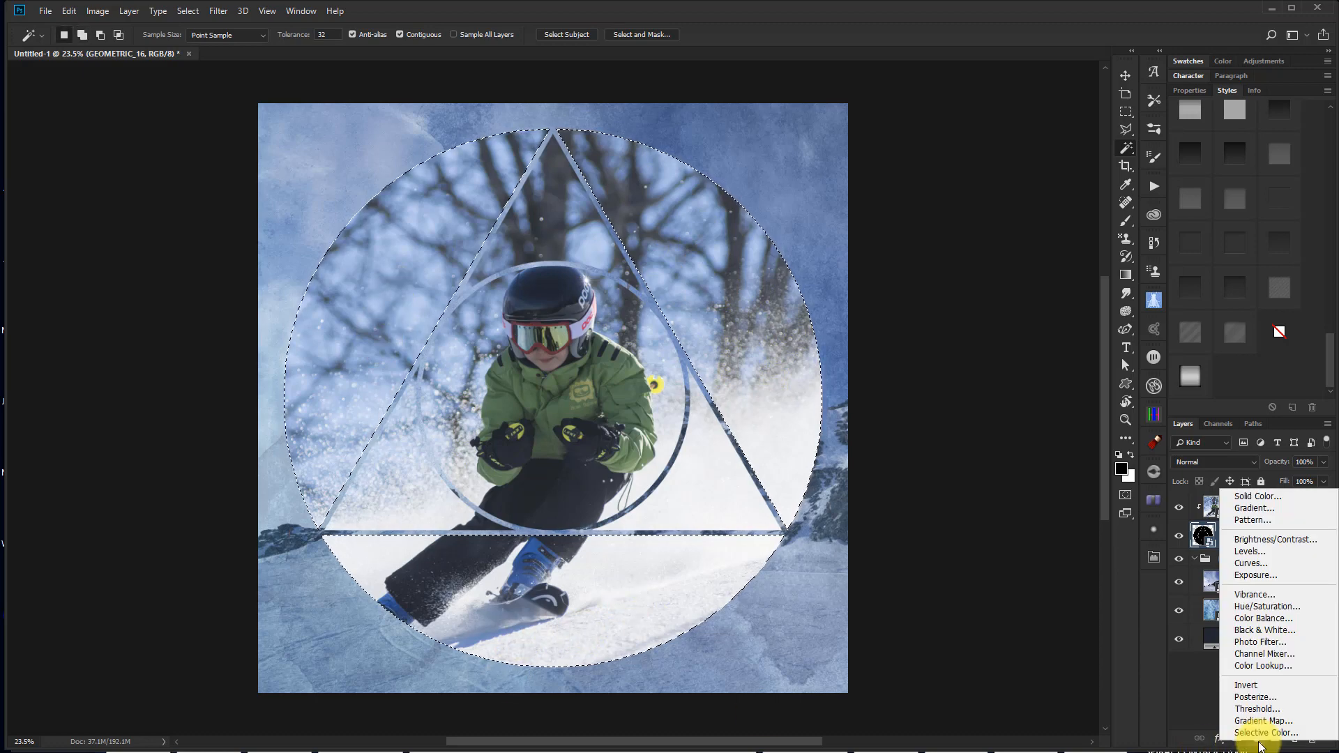
left_click(1259, 497)
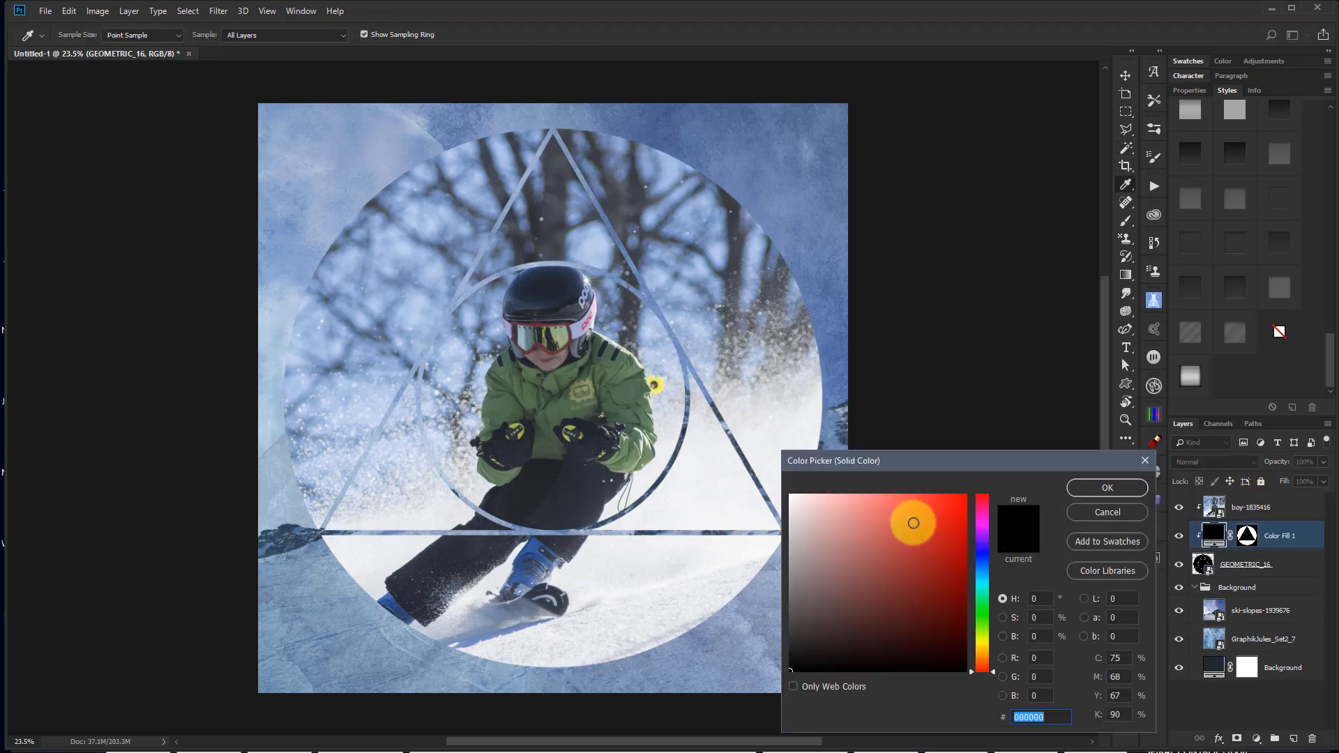
left_click(913, 523)
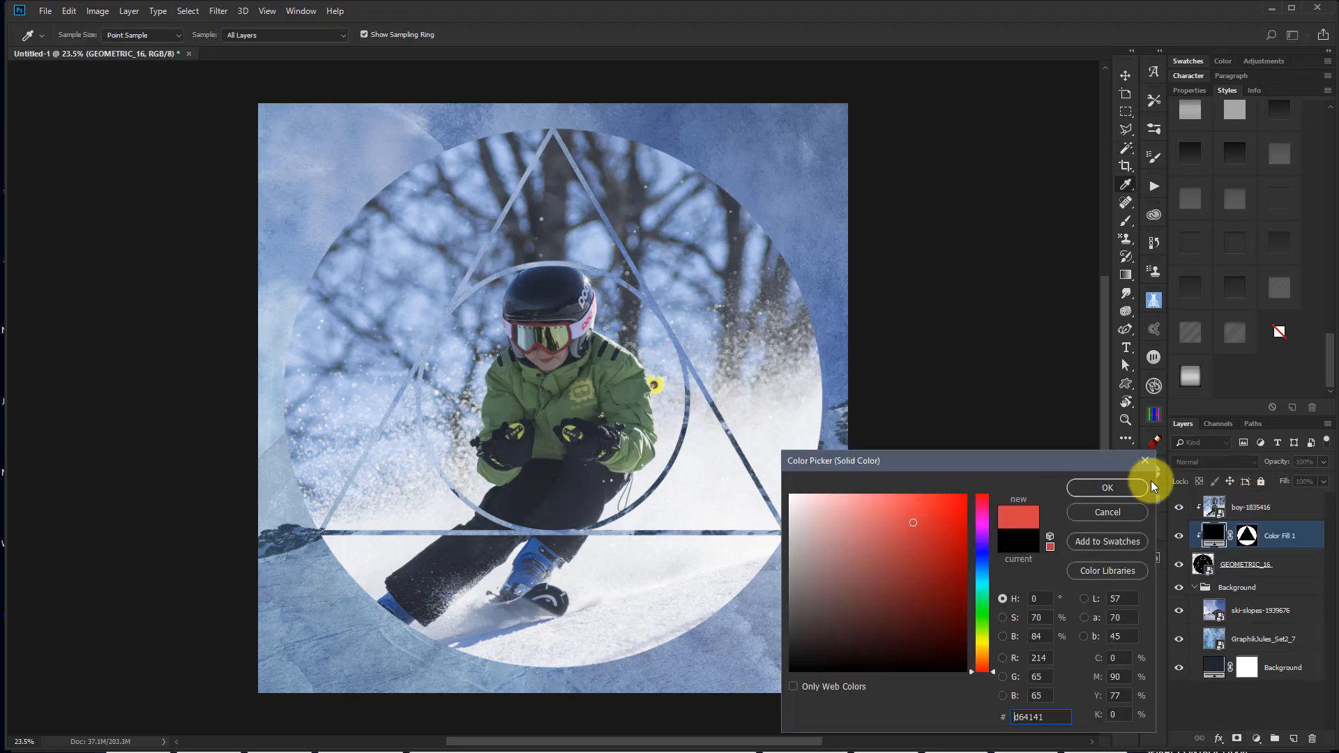
left_click(1128, 488)
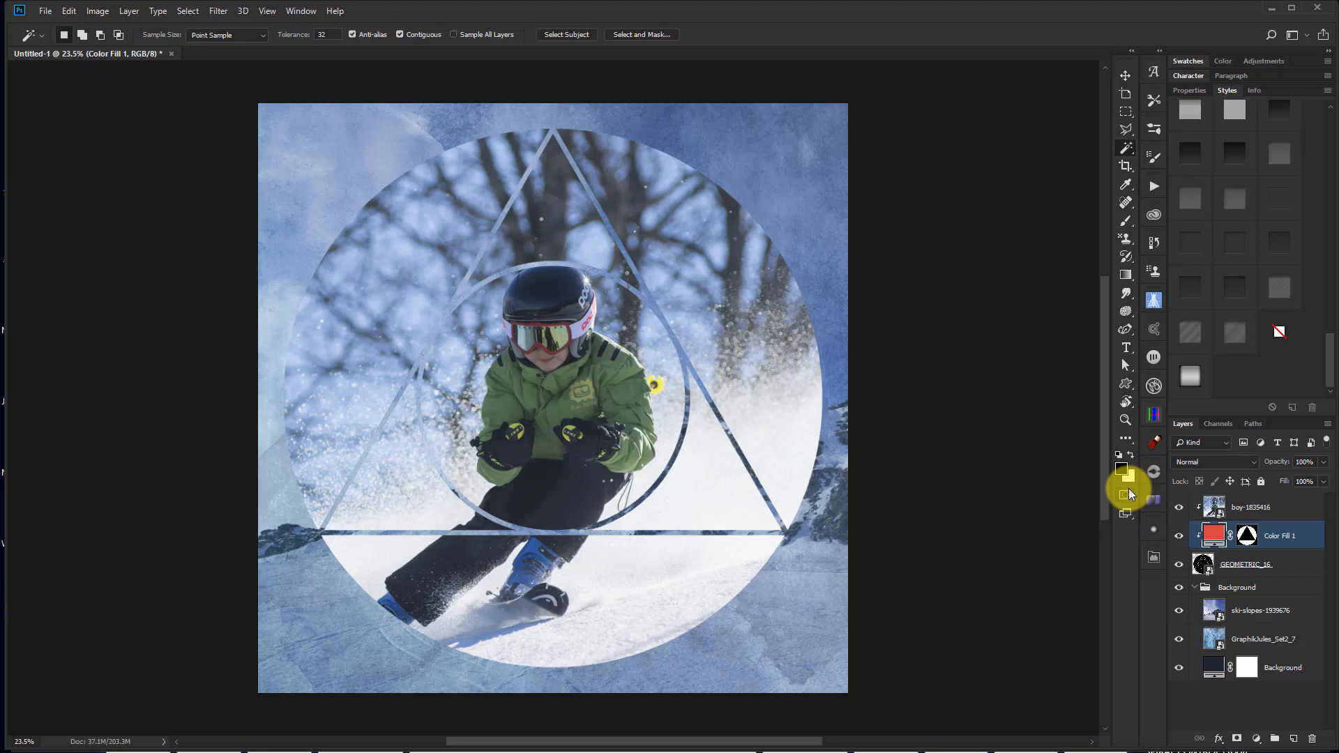
Raise the color fill above the skier photo and recolor it to green 4f6a52 sampled from the skier's jacket.
key("ctrl+bracketright")
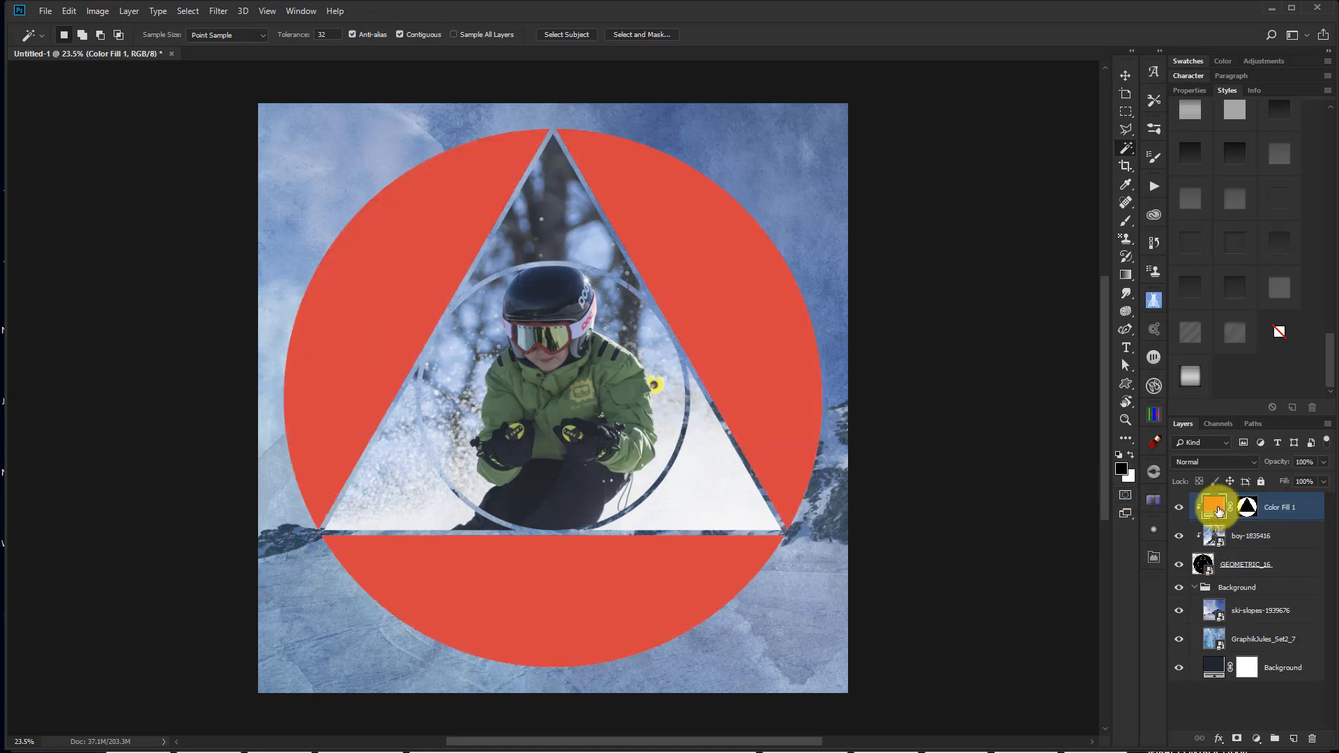
double_click(1215, 507)
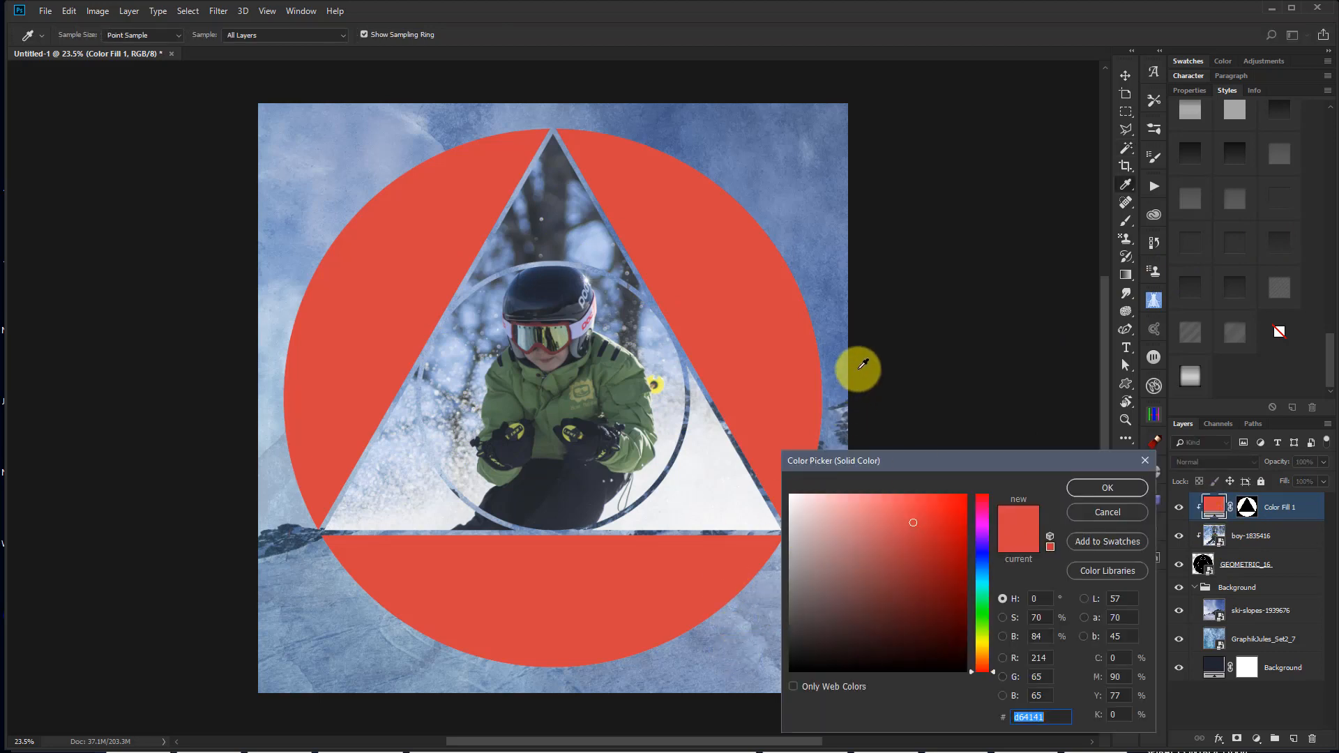
left_click(847, 388)
left_click(623, 391)
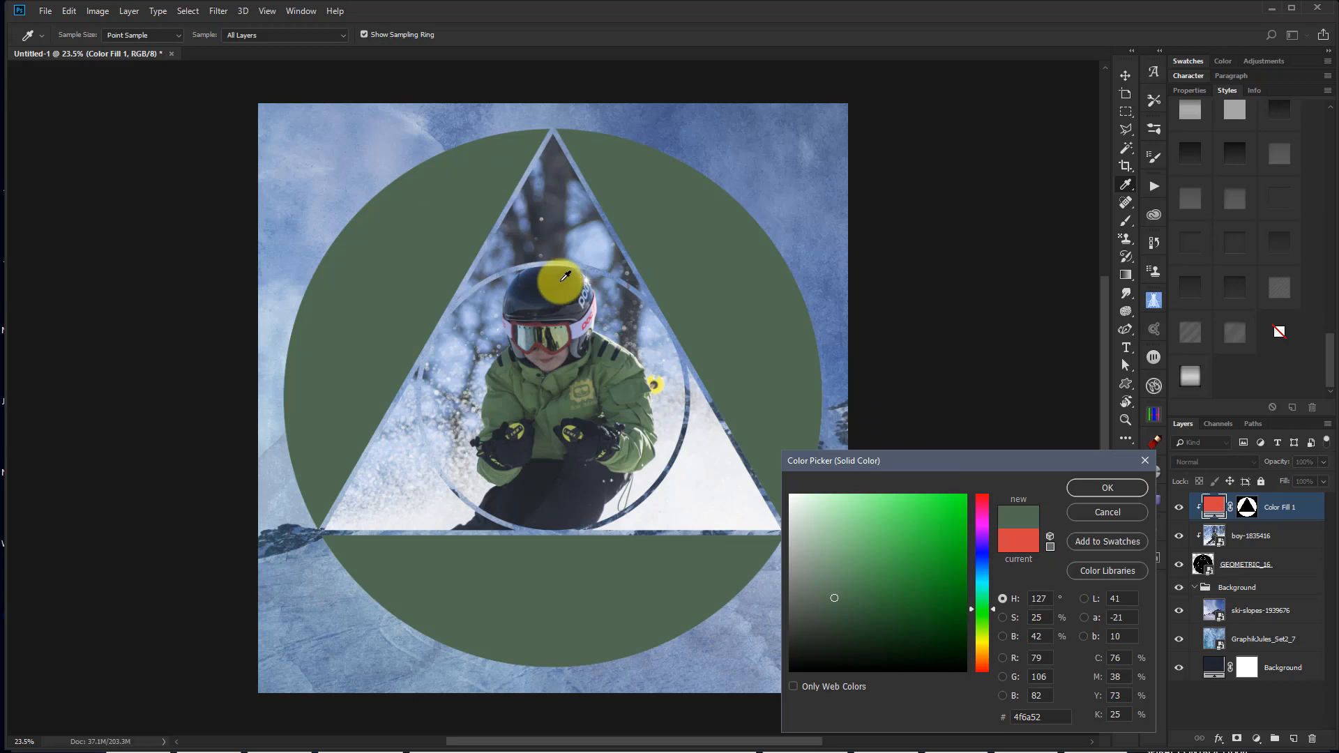
left_click(1109, 488)
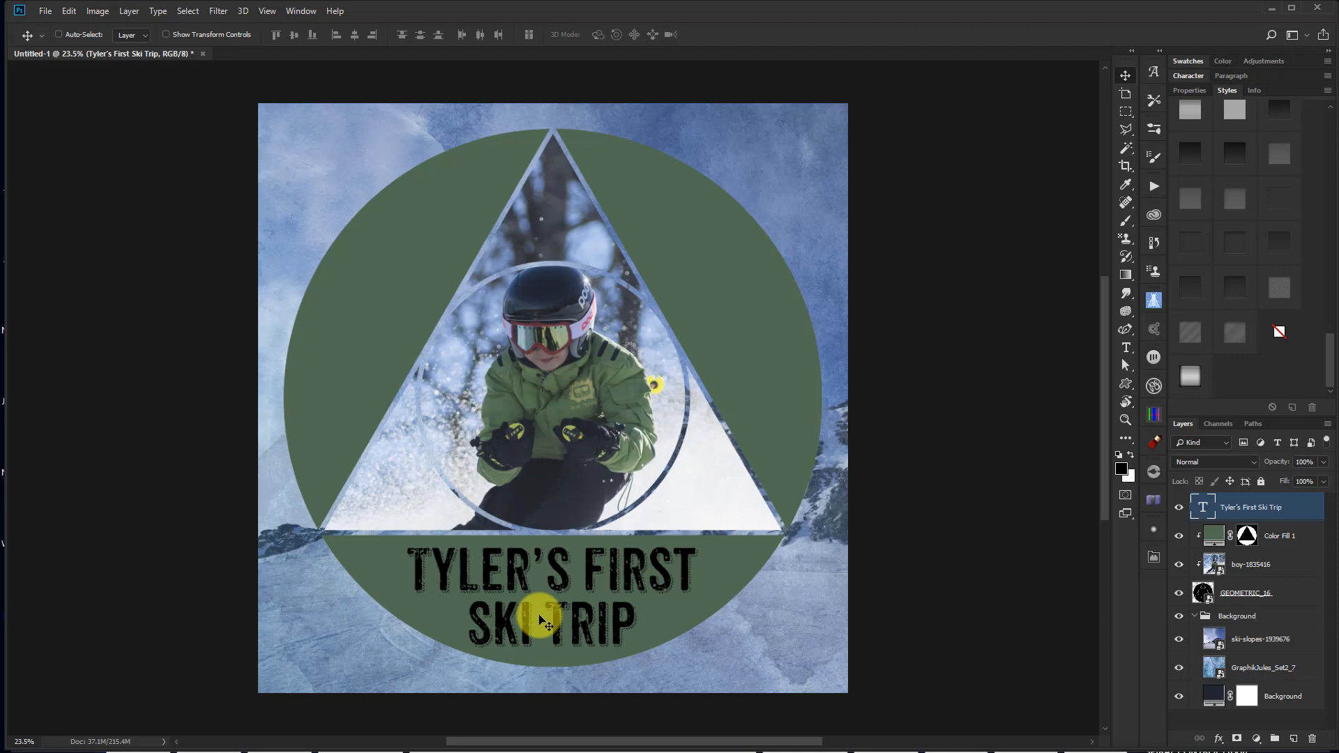
left_click(546, 623, "ctrl")
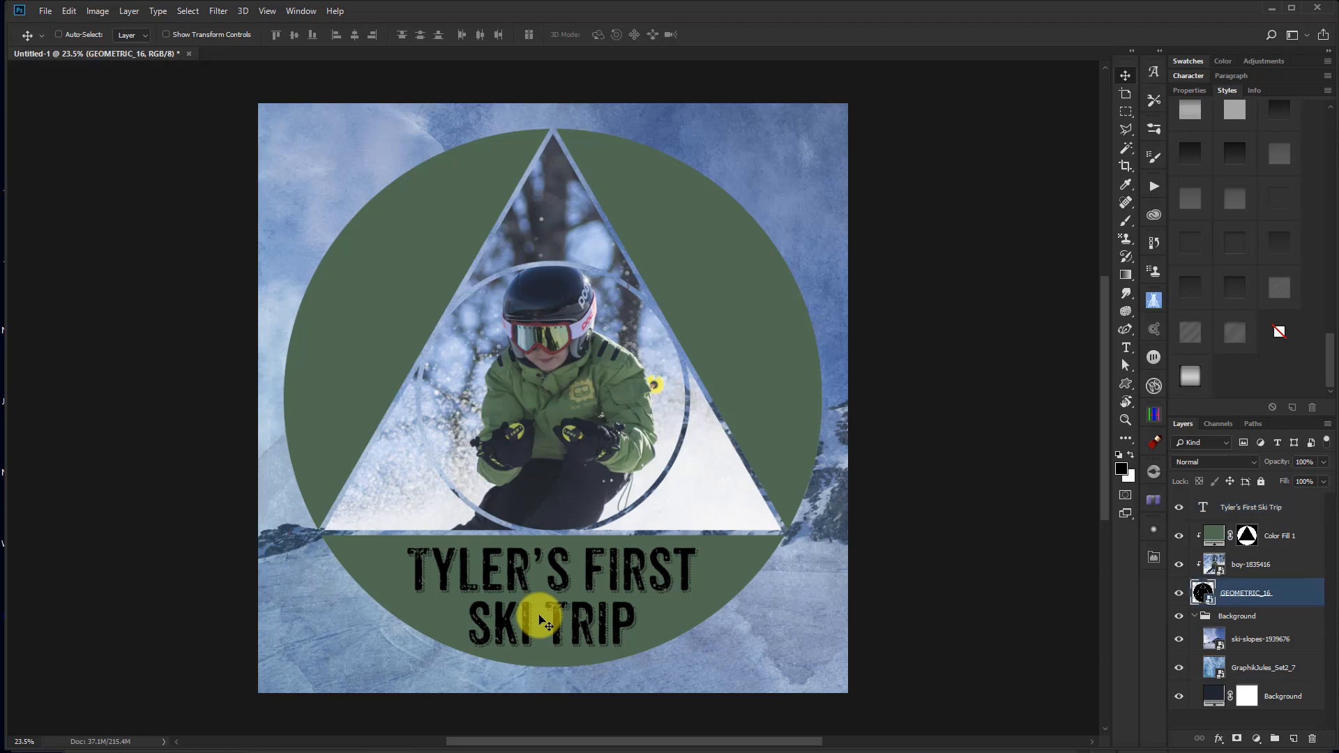
Switch to Bridge, browse the finished sample templates and preview Wall.psd in full screen.
key("alt+Tab")
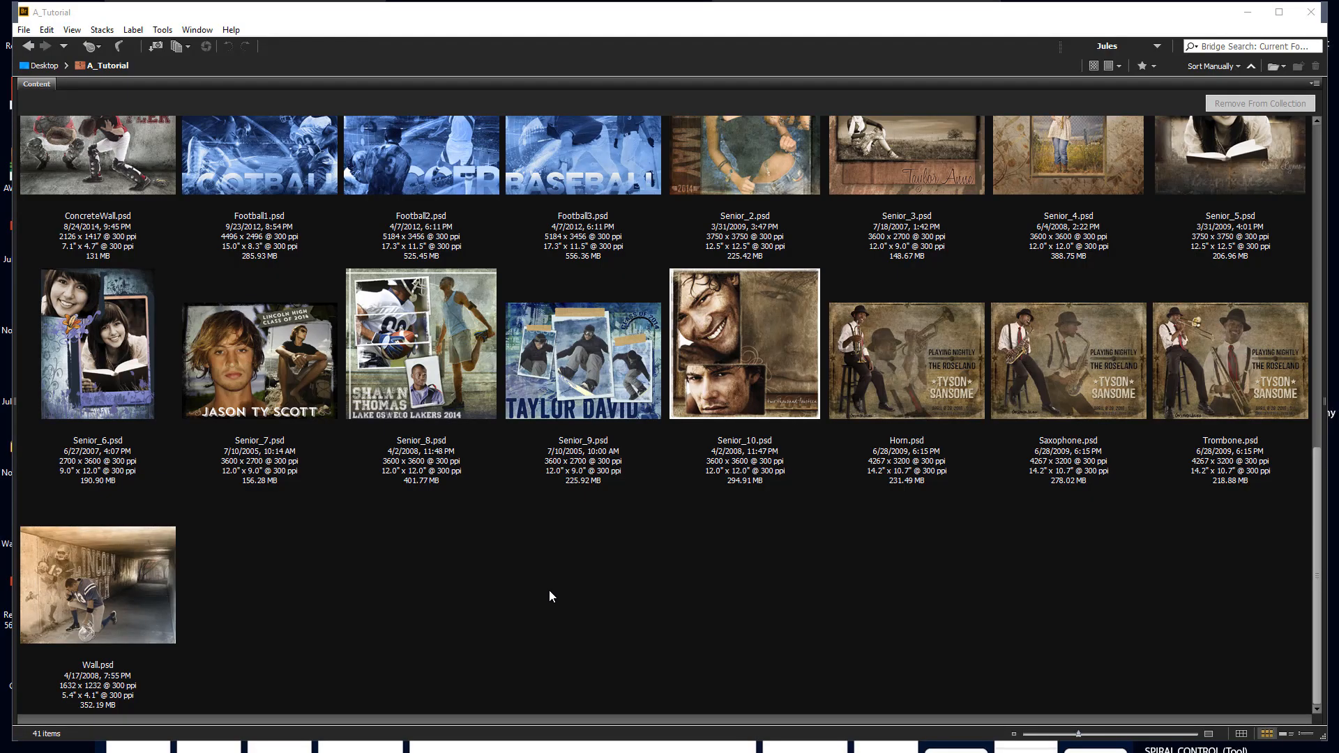
scroll(547, 577, "up", 5)
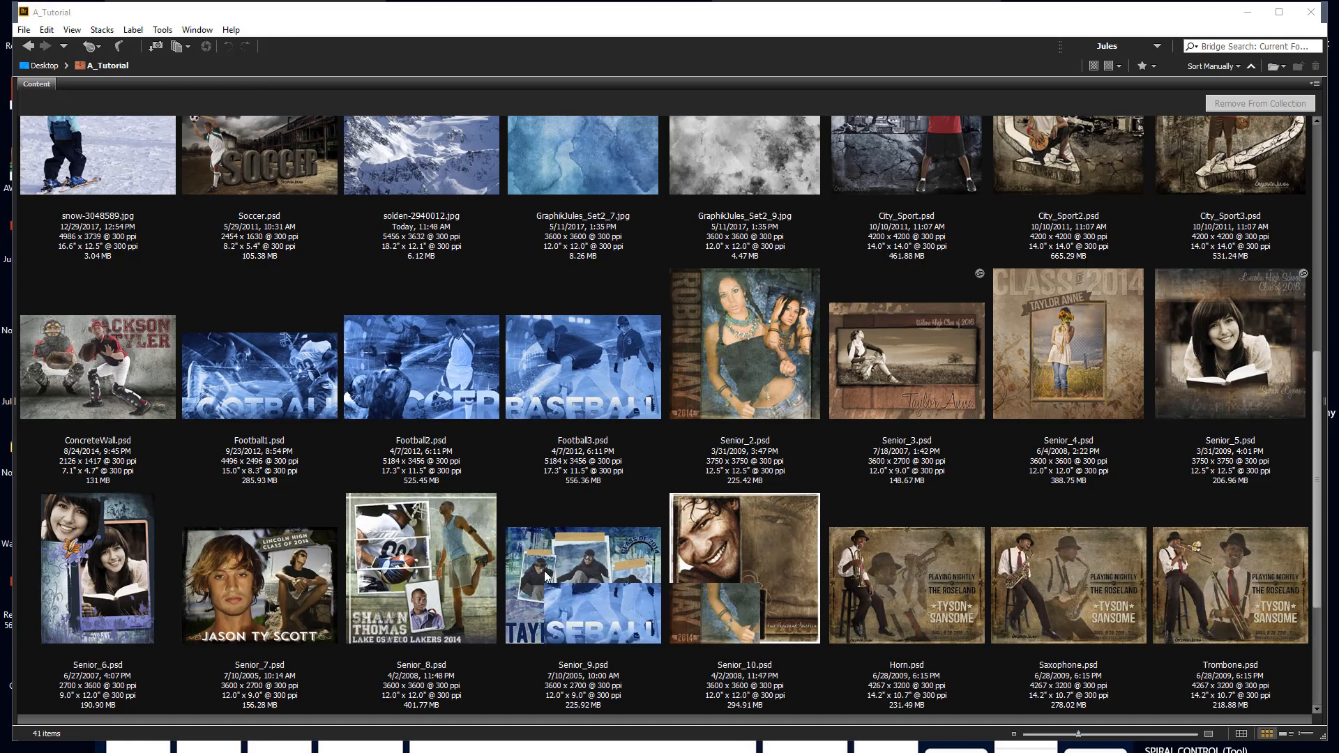
scroll(336, 593, "down", 5)
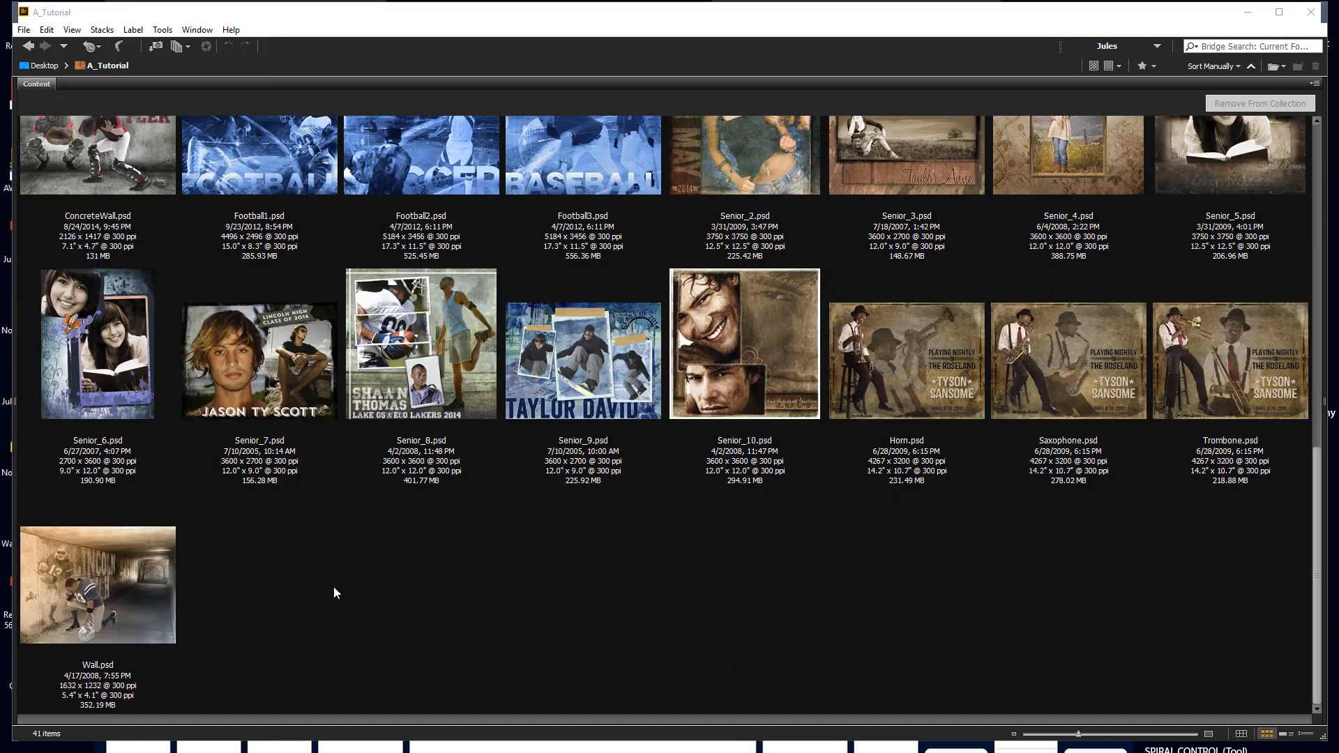
left_click(144, 581)
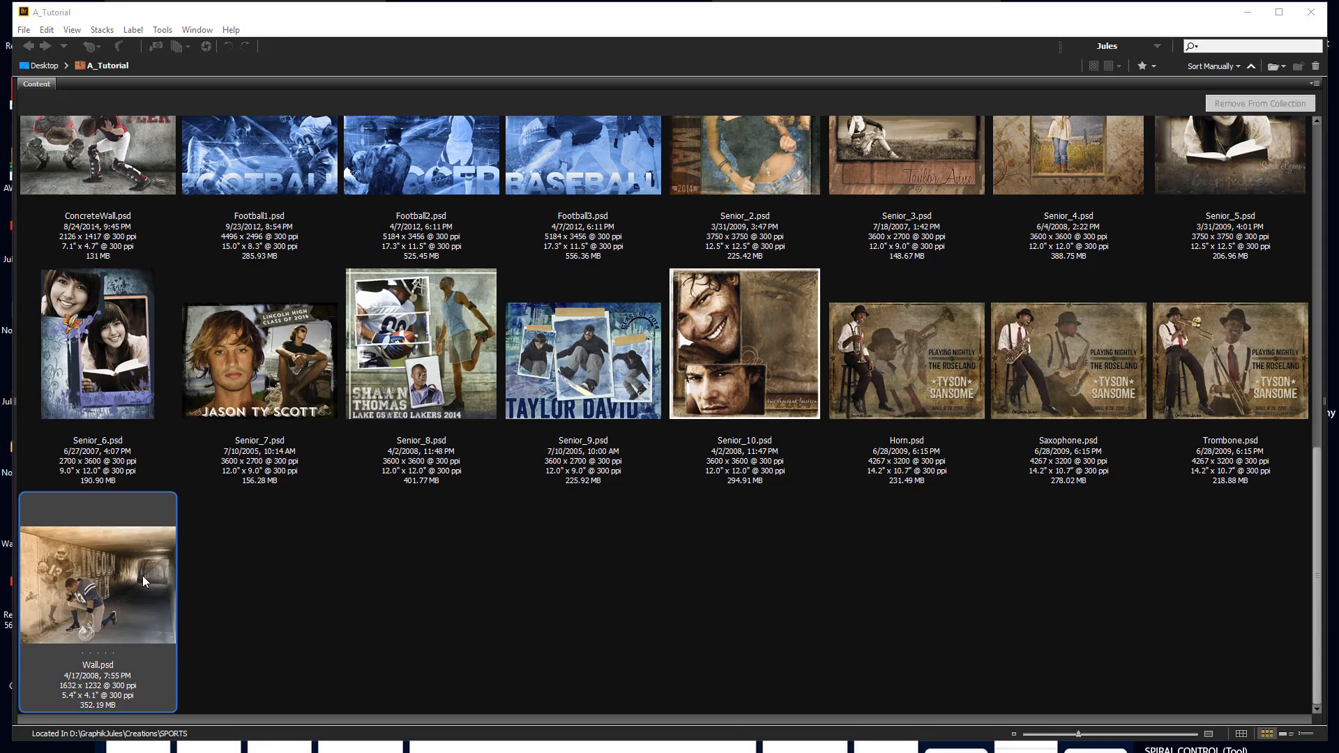
key("space")
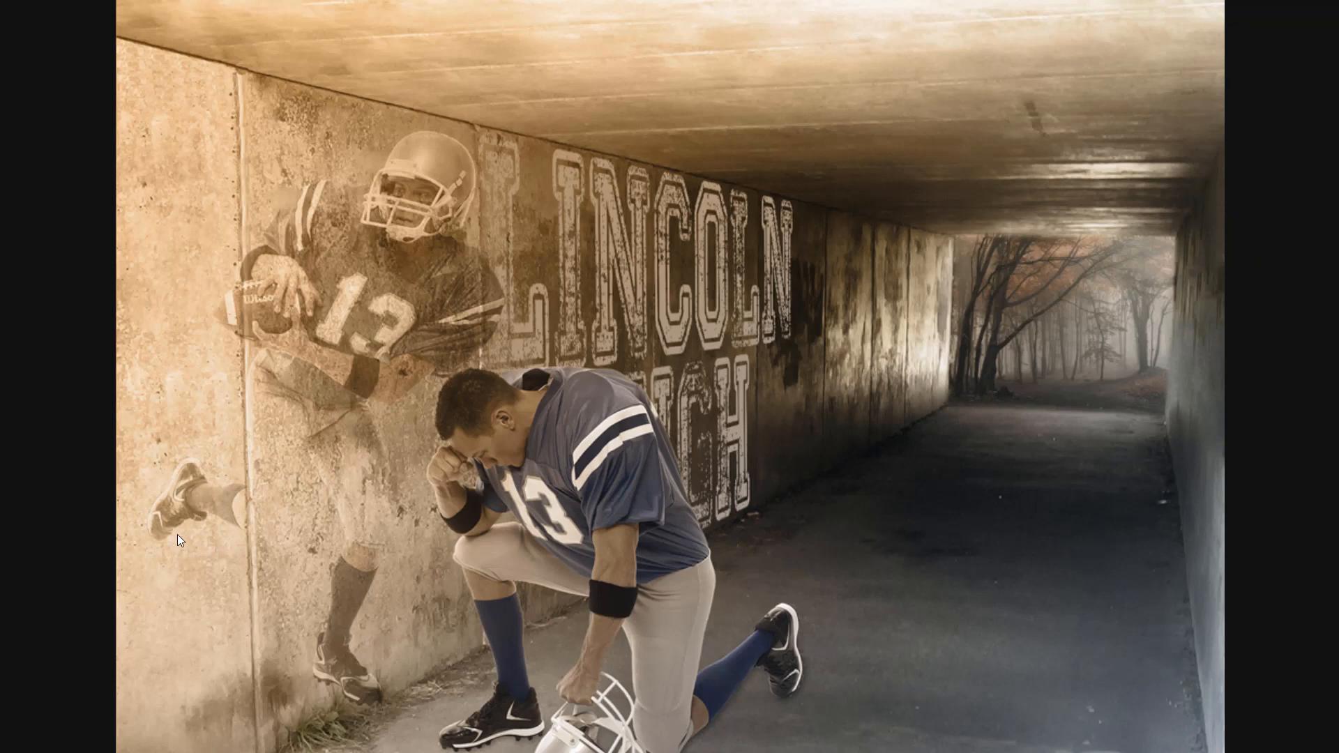